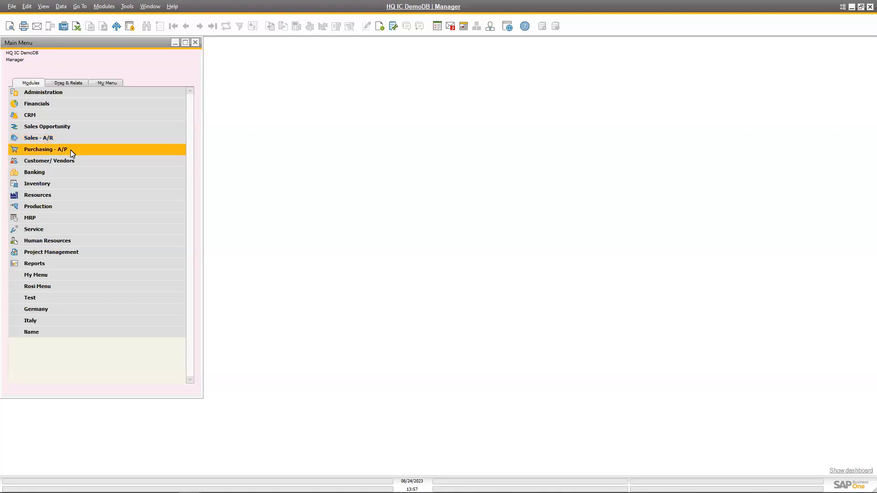
Open the Purchase Order form and bring up the last recorded purchase order.
left_click(69, 150)
left_click(83, 196)
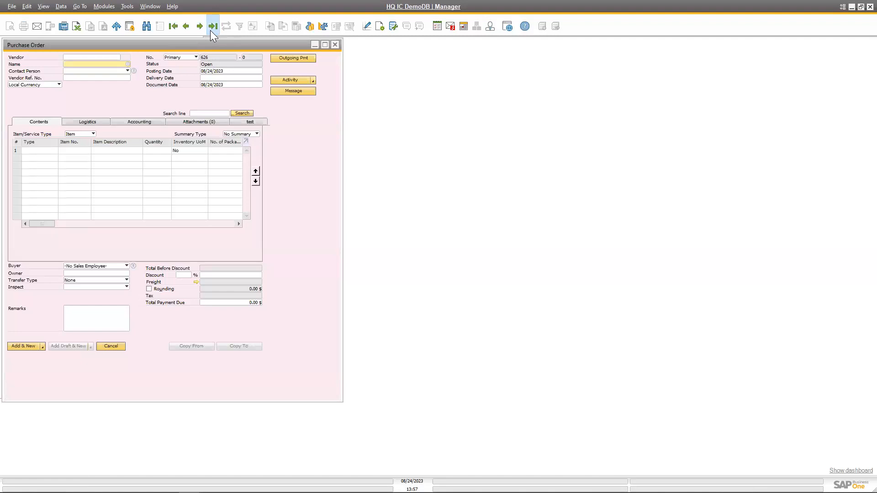
left_click(214, 34)
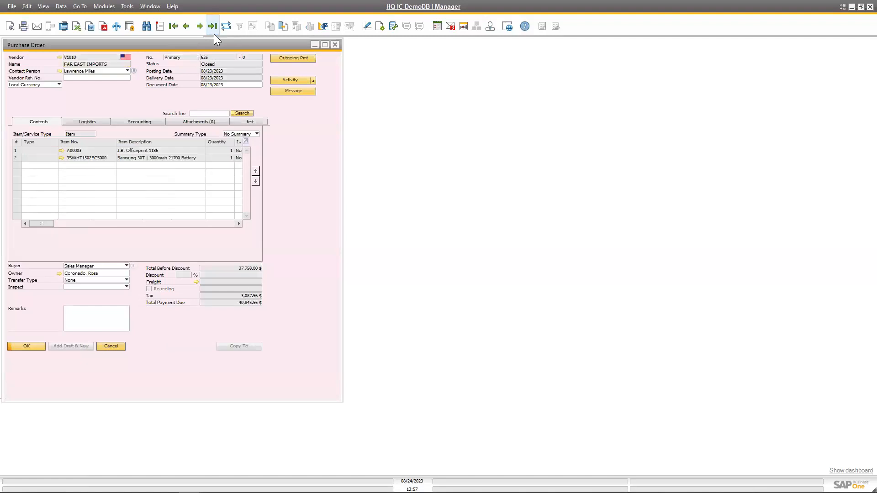
Duplicate the purchase order, creating a reference between the original and duplicate documents.
left_click(62, 7)
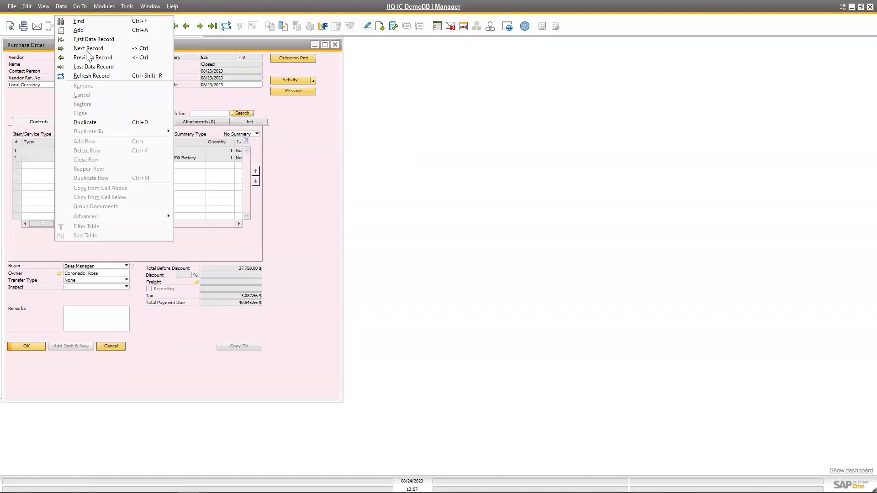
left_click(103, 122)
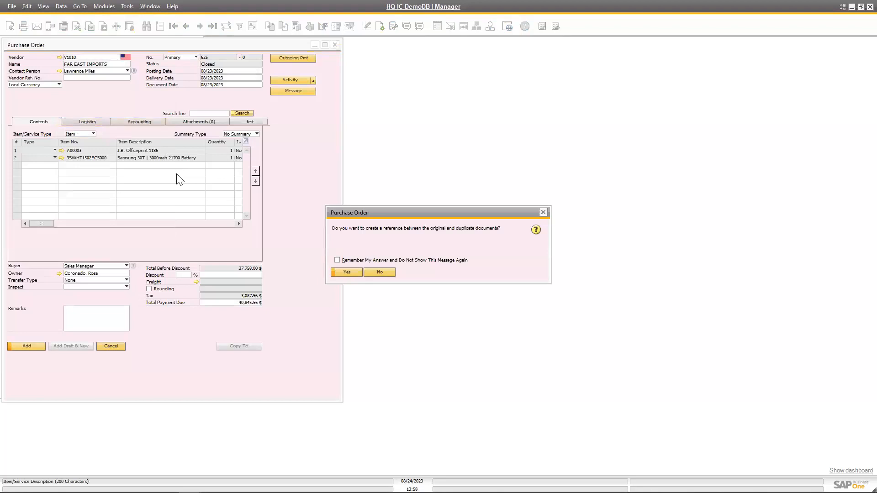
left_click(347, 273)
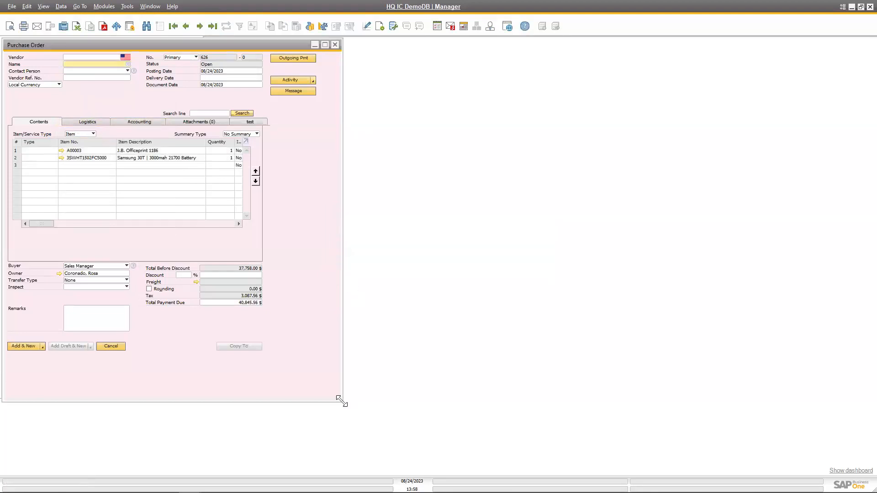
Set the duplicated purchase order's delivery date to 08/25/2023 by entering day 25.
left_click(444, 78)
type("25")
key("Tab")
Choose SMD TECHNOLOGIES as the vendor, update the document rows to its data, and add the purchase order.
left_click(128, 66)
key("Tab")
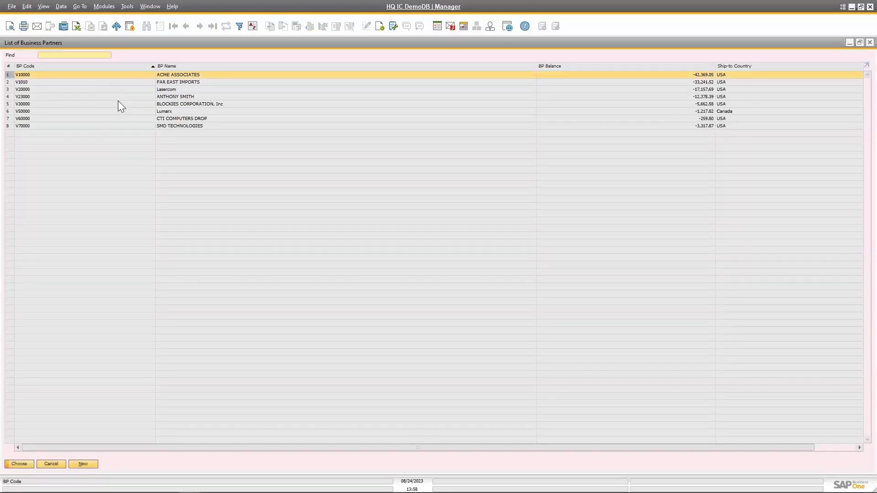
double_click(118, 126)
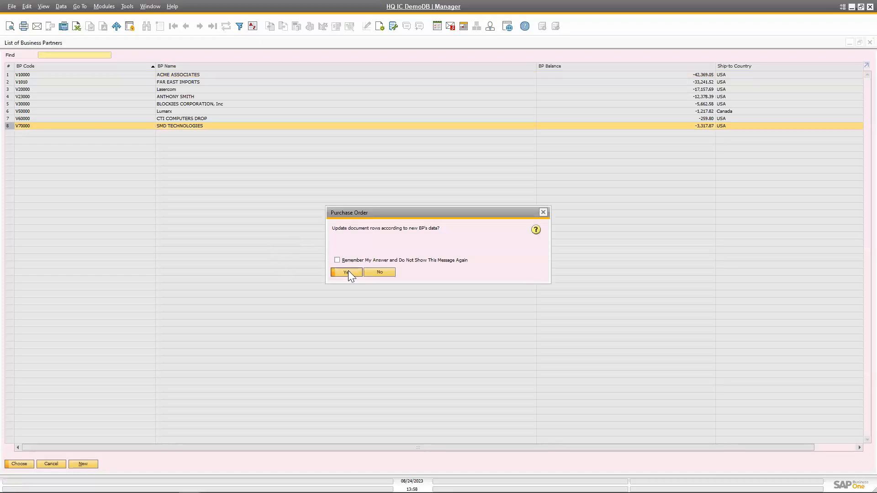
left_click(348, 270)
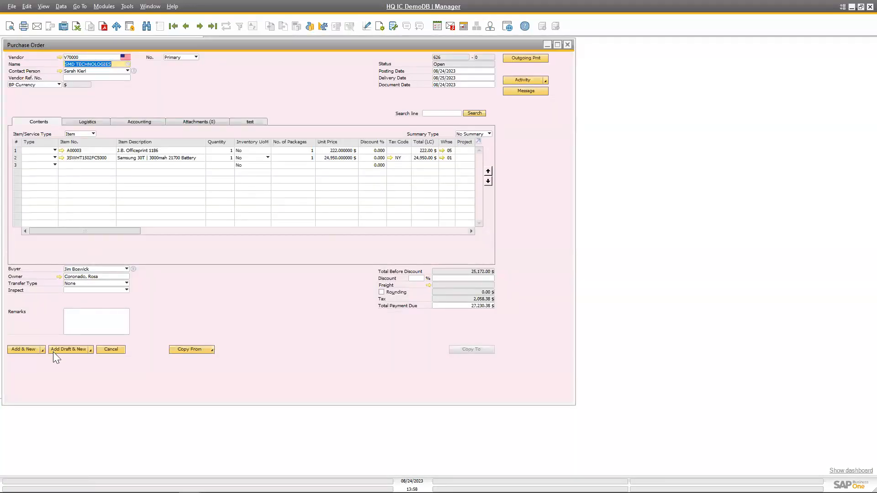
left_click(36, 351)
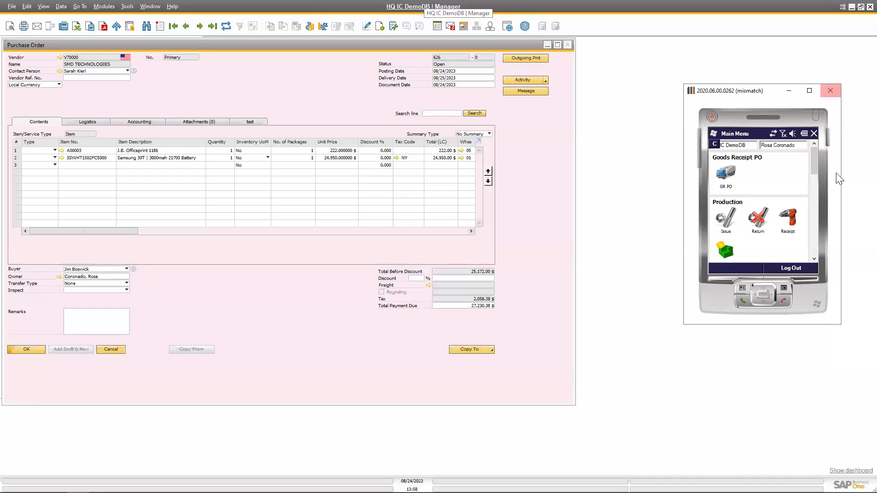
Switch to Produmex Scan, look up the new purchase order by its number in GR PO, and open it for receiving.
mouse_move(816, 161)
left_mouse_down()
mouse_move(816, 248)
mouse_move(807, 172)
left_mouse_up()
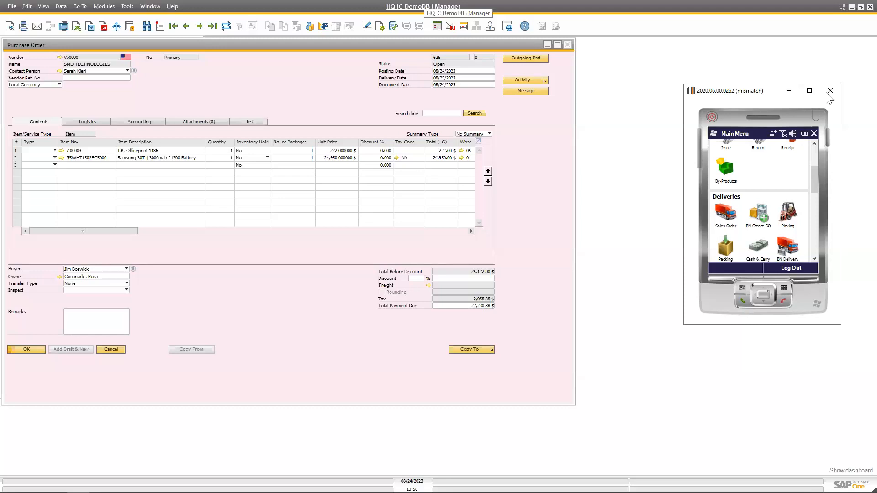
left_click_drag(815, 188, 817, 157)
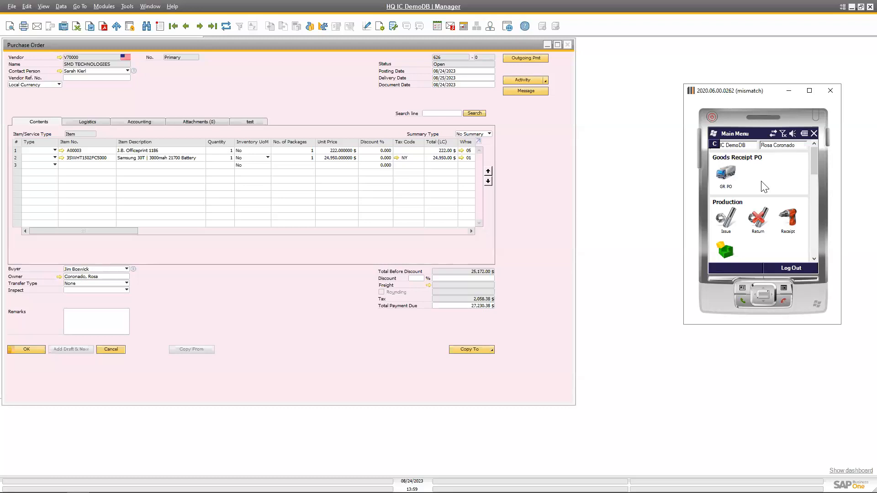
left_click(732, 174)
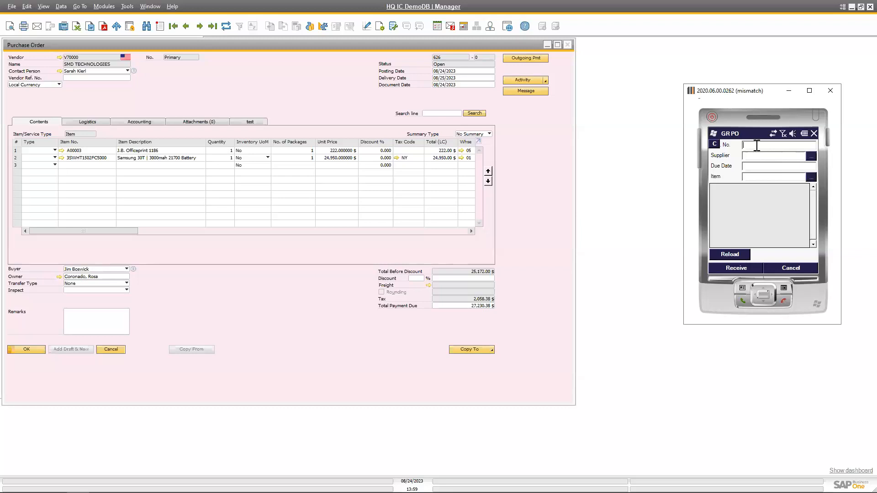
type("626")
left_click(740, 254)
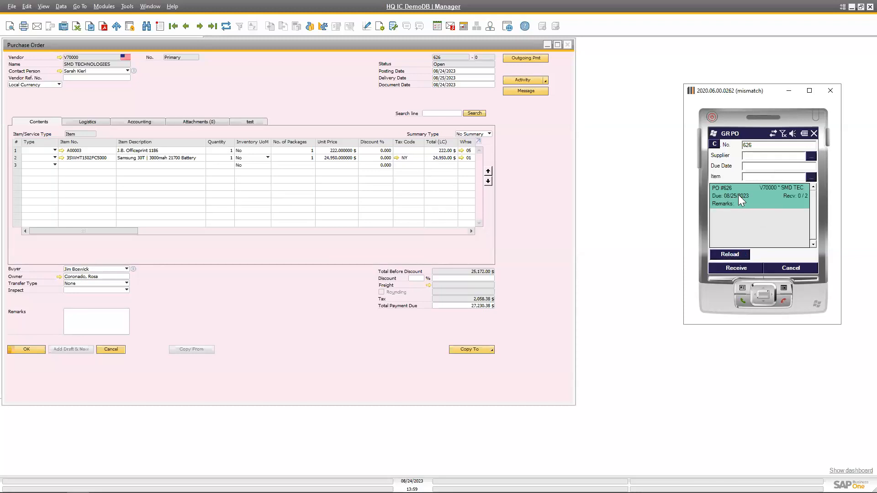
left_click(745, 269)
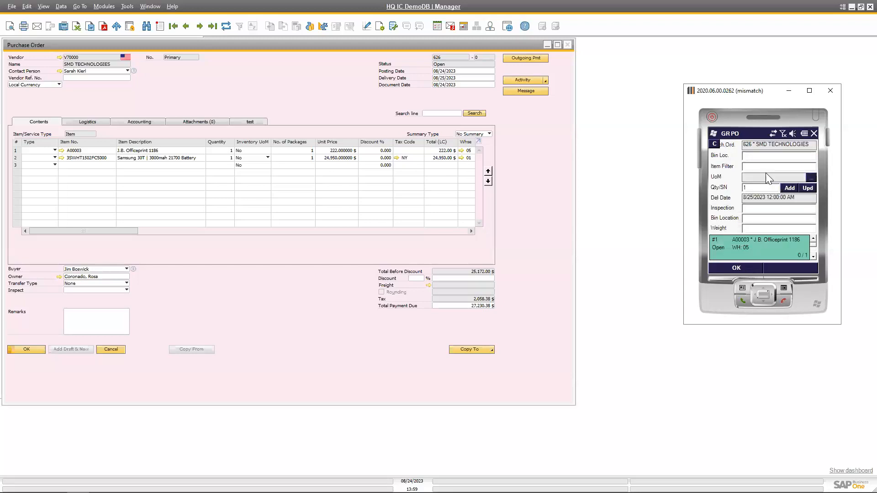
Receive a quantity of 1 of item A00003 into bin location 05-2018-S6-L3.
left_click(762, 167)
left_click(789, 188)
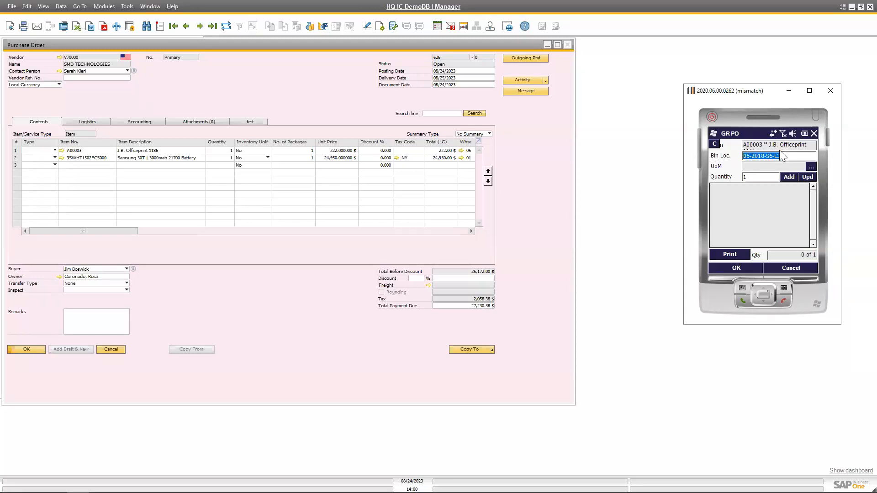
left_click(790, 179)
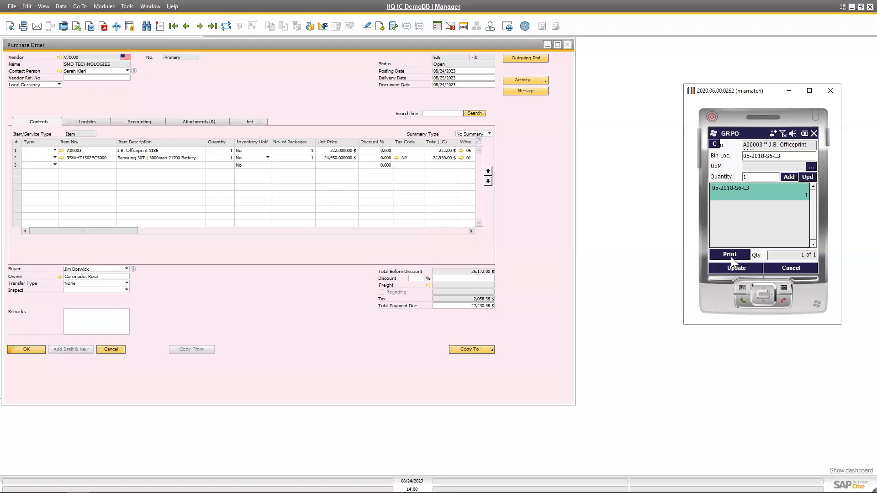
left_click(737, 266)
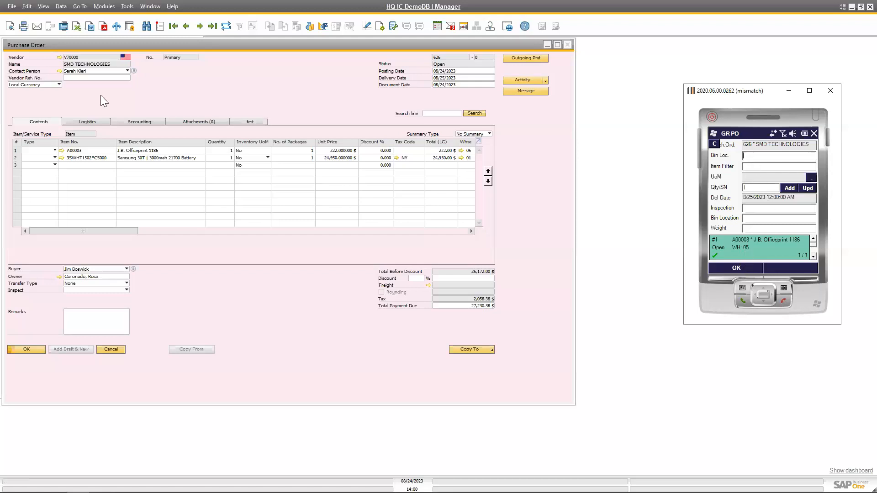
Copy item number 3SWHT1502FC5000 from the purchase order's second line and filter the Produmex Scan receipt by it.
left_click(90, 158)
key("ctrl+c")
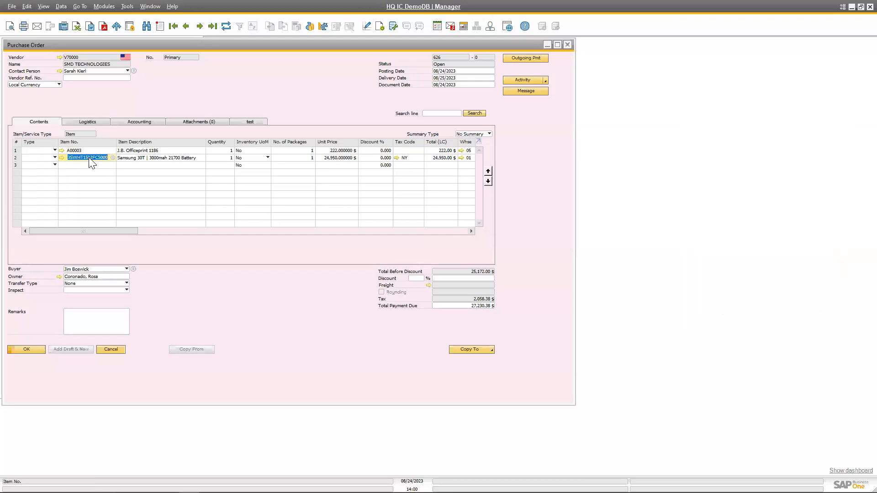
right_click(90, 160)
left_click(139, 173)
key("alt+Tab")
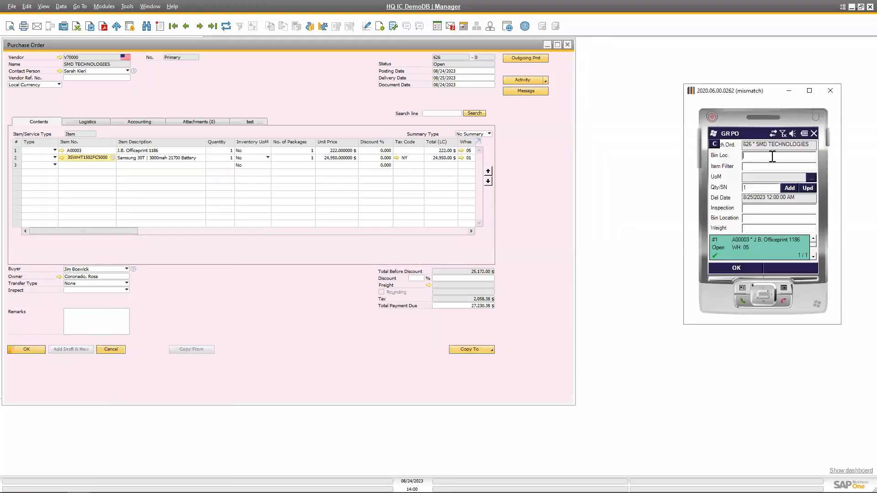
right_click(751, 167)
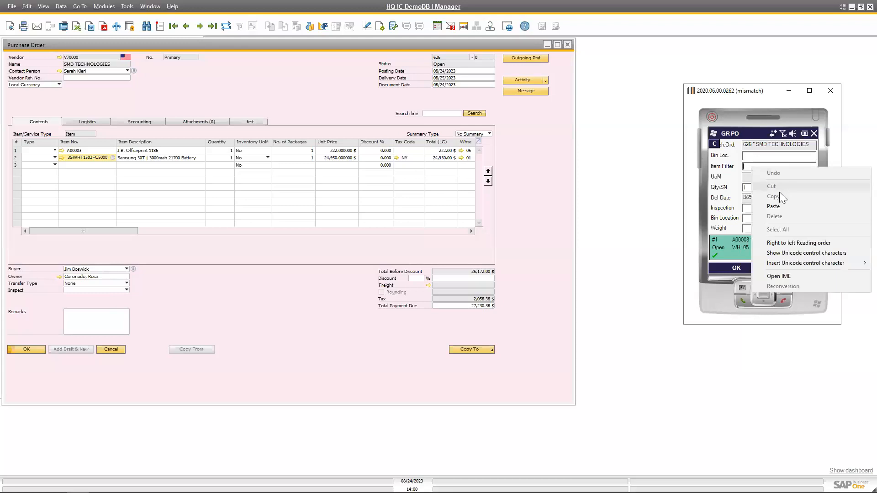
left_click(781, 206)
key("Return")
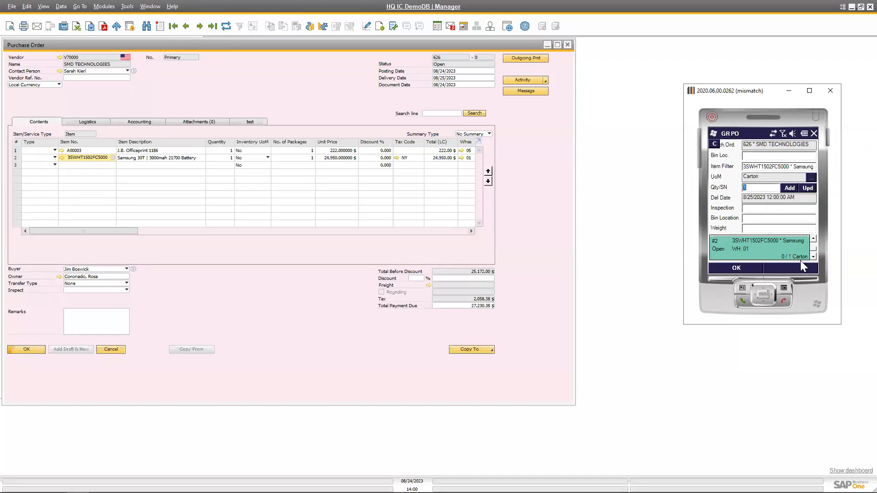
Check the units of measure for 3SWHT1502FC5000, then receive 1 Carton under a new batch in warehouse 01.
left_click(811, 178)
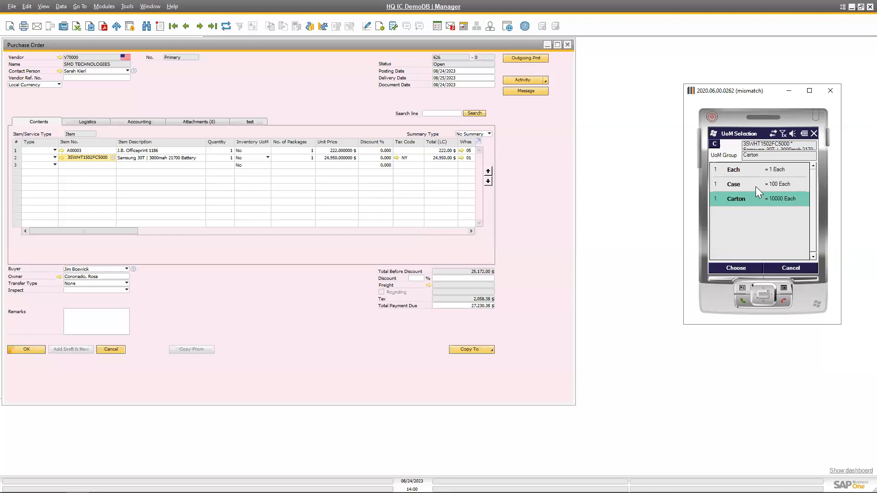
left_click(798, 269)
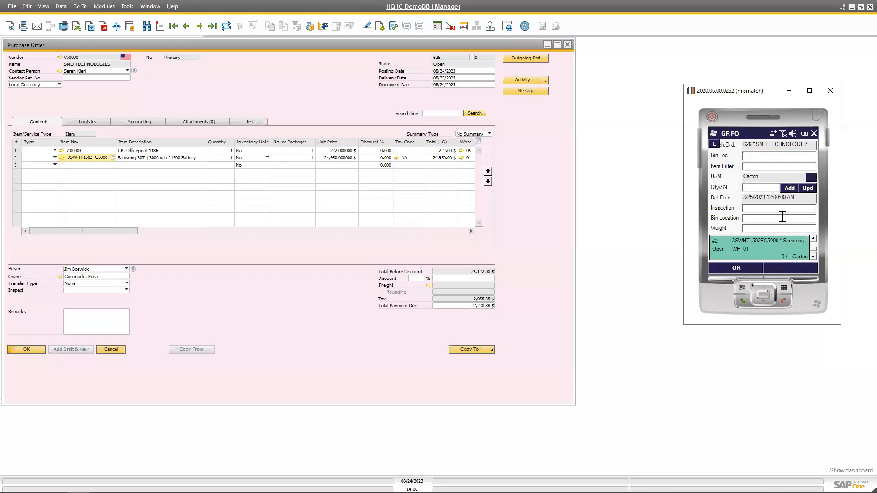
left_click(791, 186)
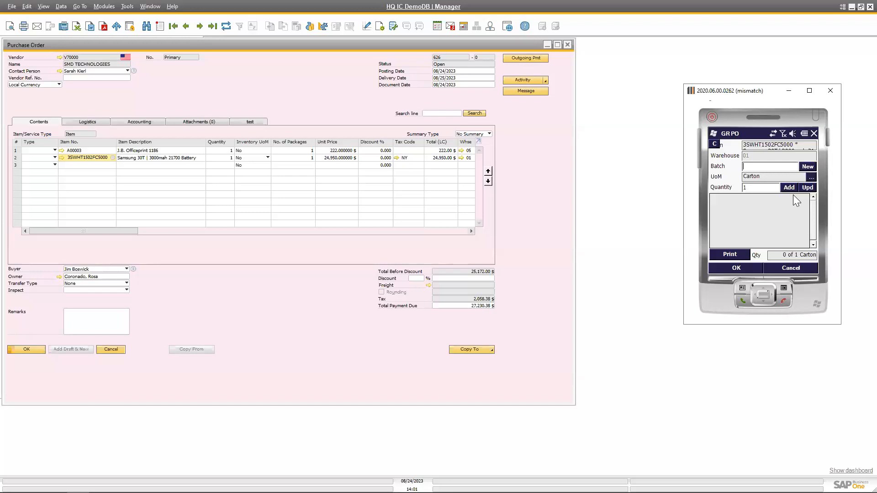
left_click(808, 167)
left_click(789, 187)
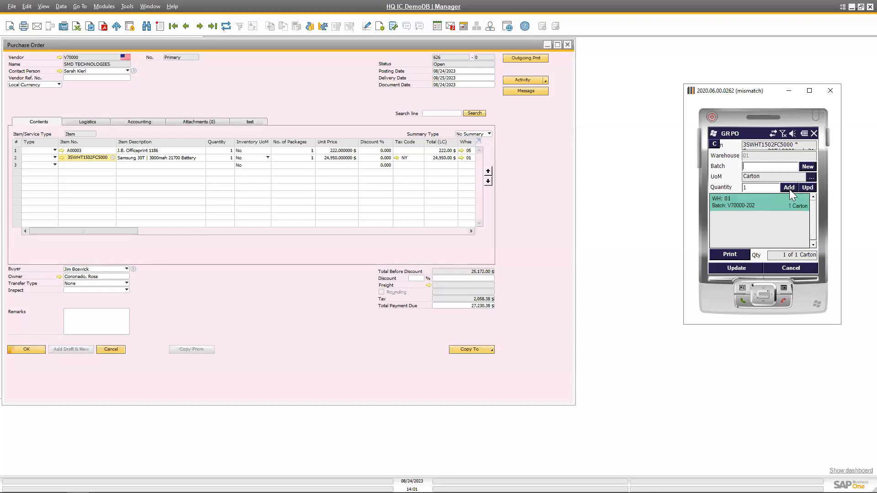
left_click(741, 267)
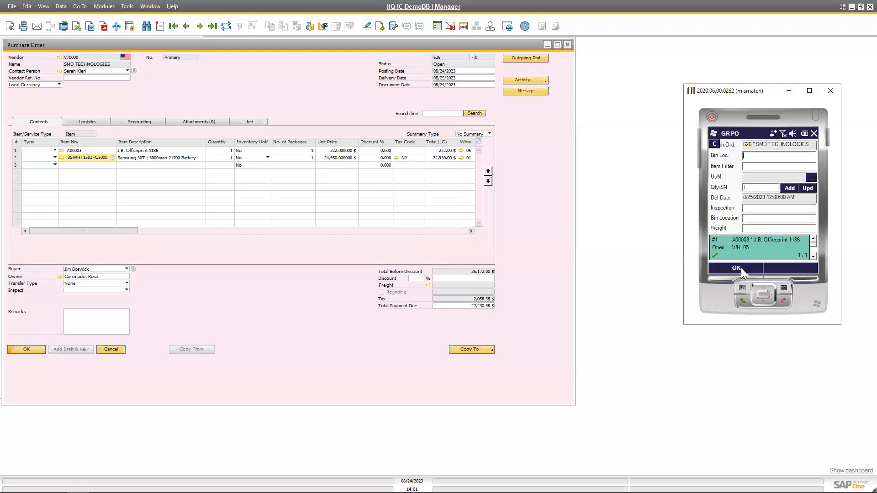
left_click(741, 267)
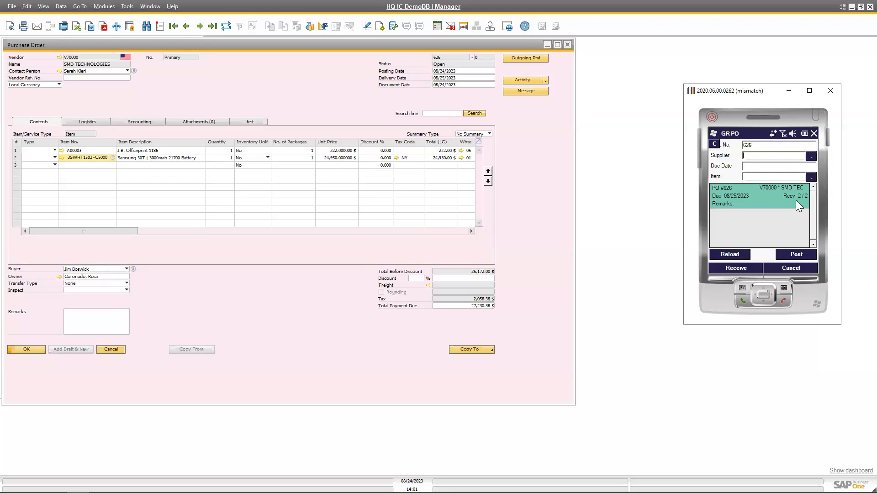
Post the goods receipt for the fully received SMD TECHNOLOGIES purchase order.
left_click(797, 255)
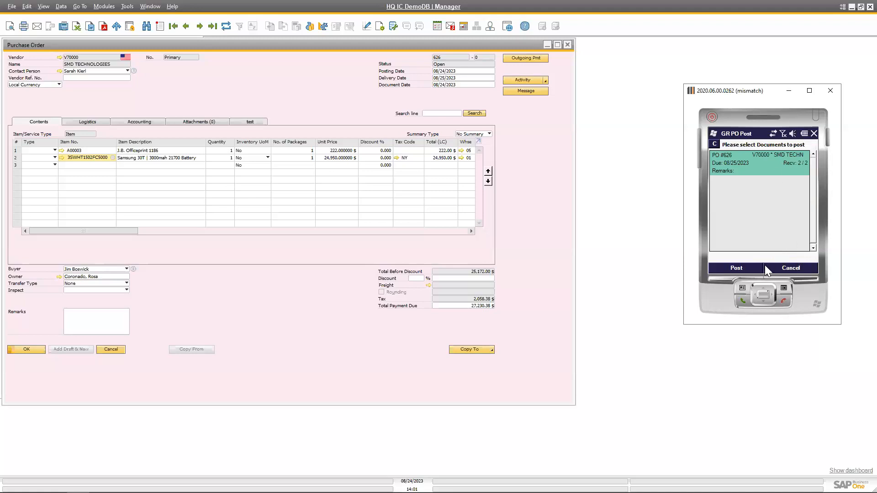
left_click(735, 267)
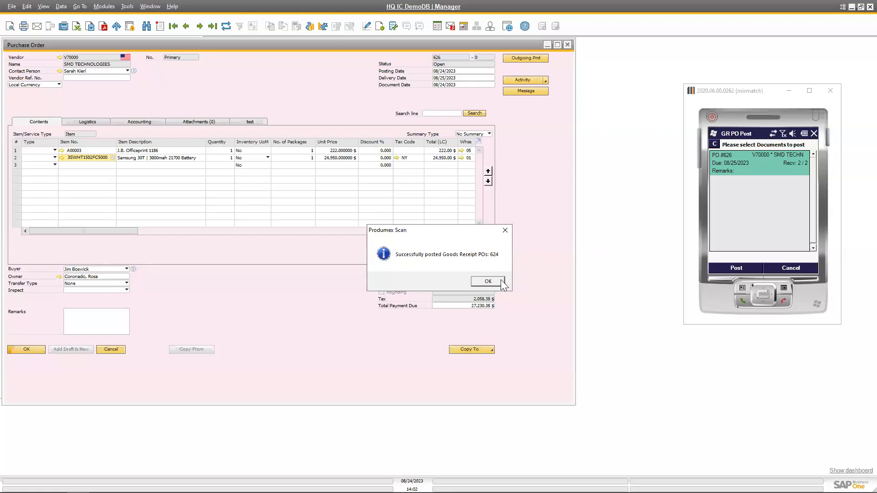
left_click(488, 281)
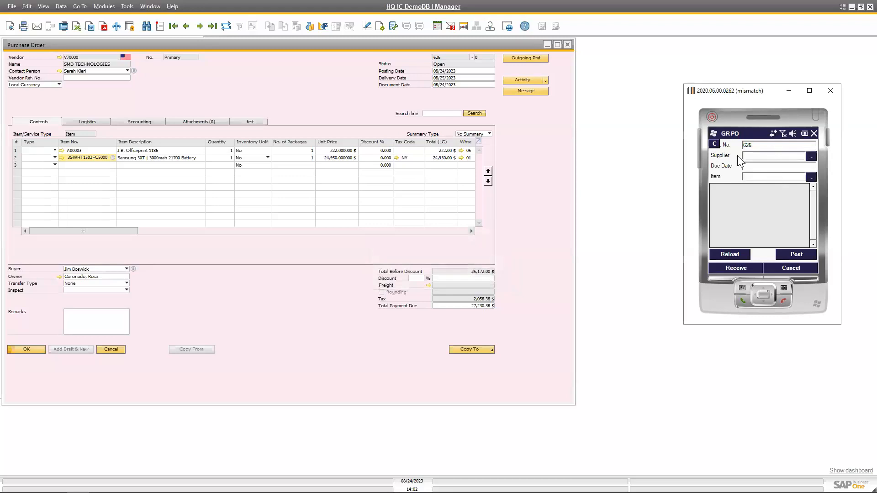
Search again for the posted purchase order in GR PO and return to the scanner's main menu.
left_click(731, 255)
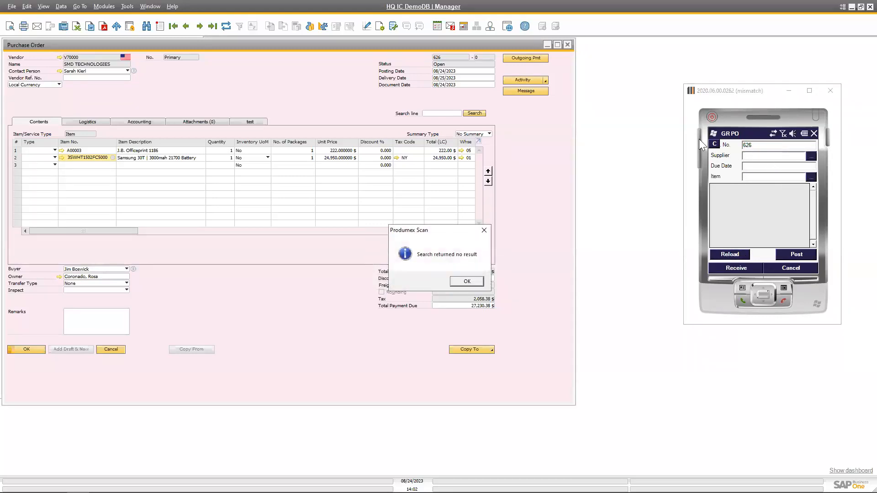
left_click(475, 282)
left_click(804, 267)
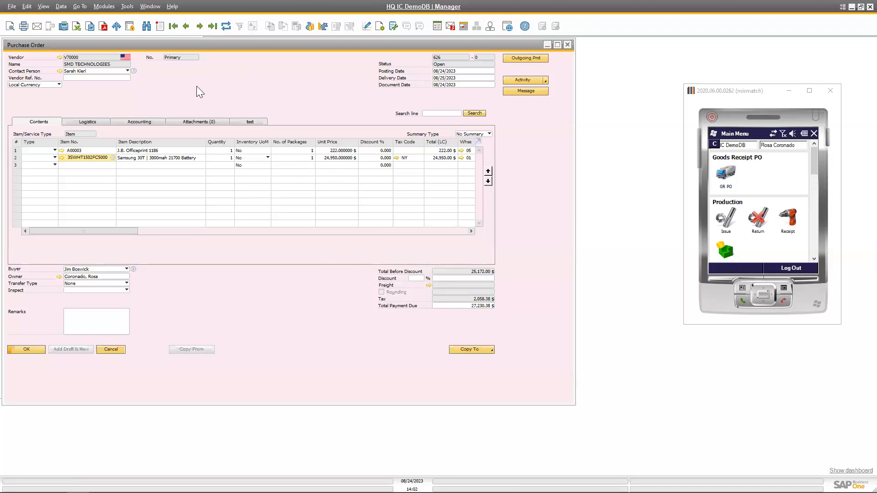
Refresh the SMD TECHNOLOGIES purchase order, examine its status and Relationship Map, and close both windows.
left_click(226, 26)
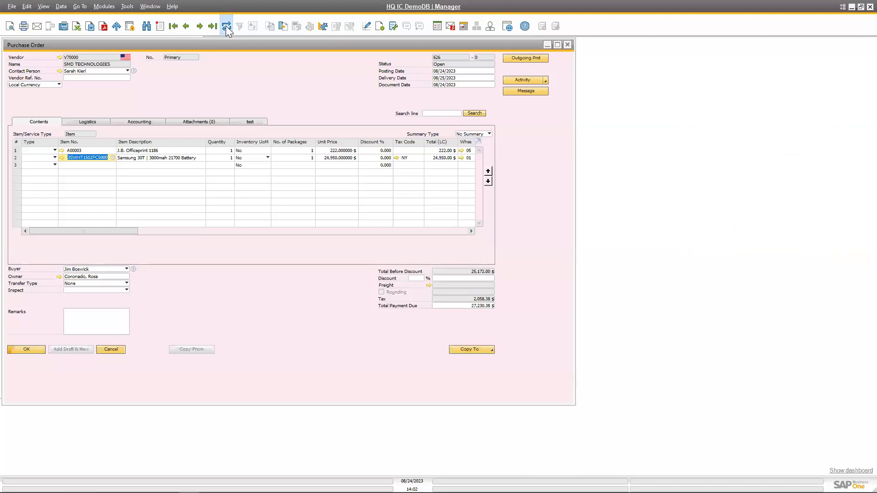
left_click(226, 25)
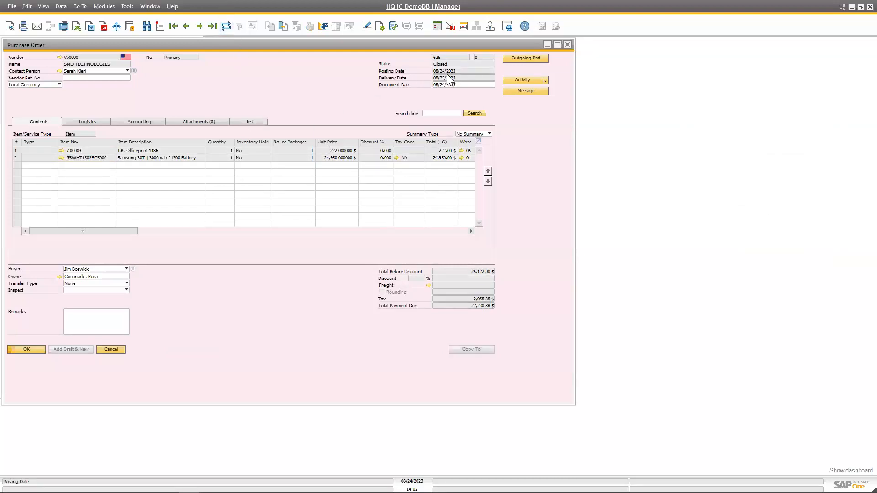
right_click(277, 69)
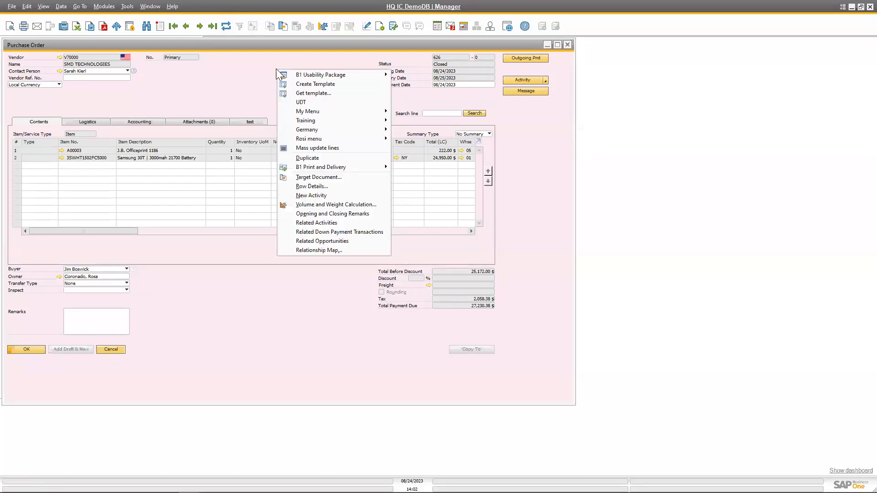
left_click(335, 250)
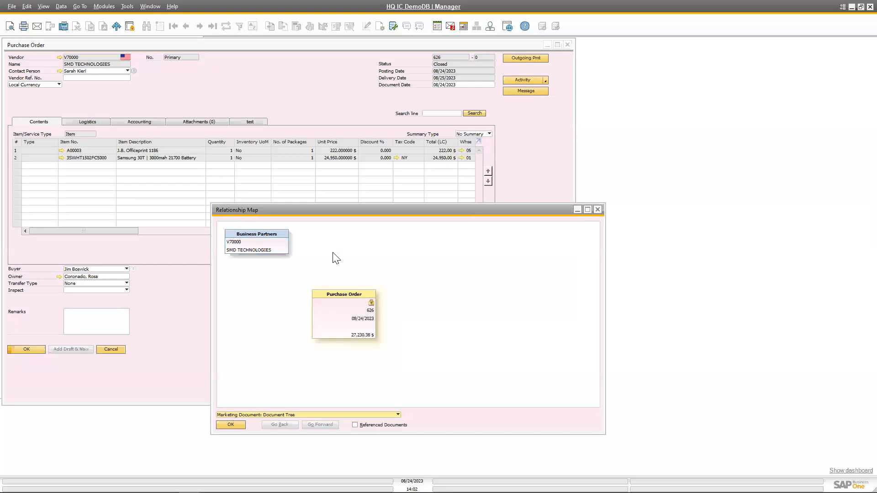
left_click(598, 210)
left_click(569, 46)
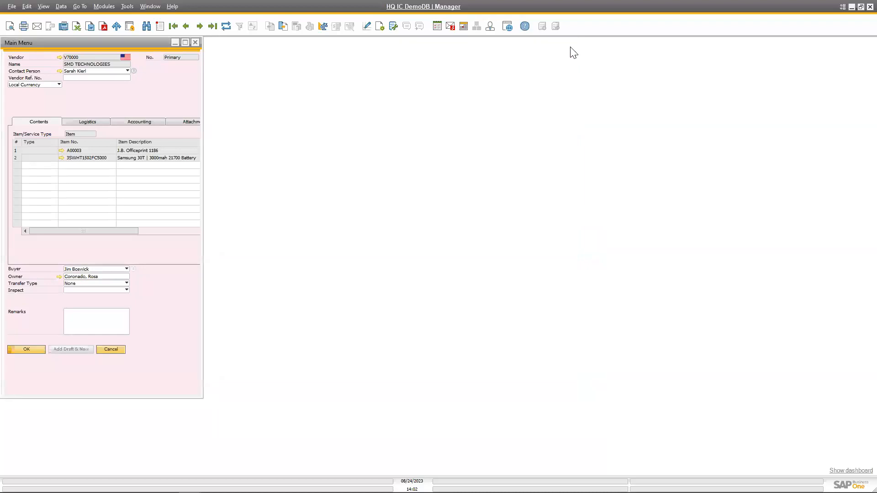
Open the Sales Order form from Sales - A/R, bring up the most recent order, duplicate it and widen the form.
left_click(19, 149)
left_click(37, 136)
left_click(70, 174)
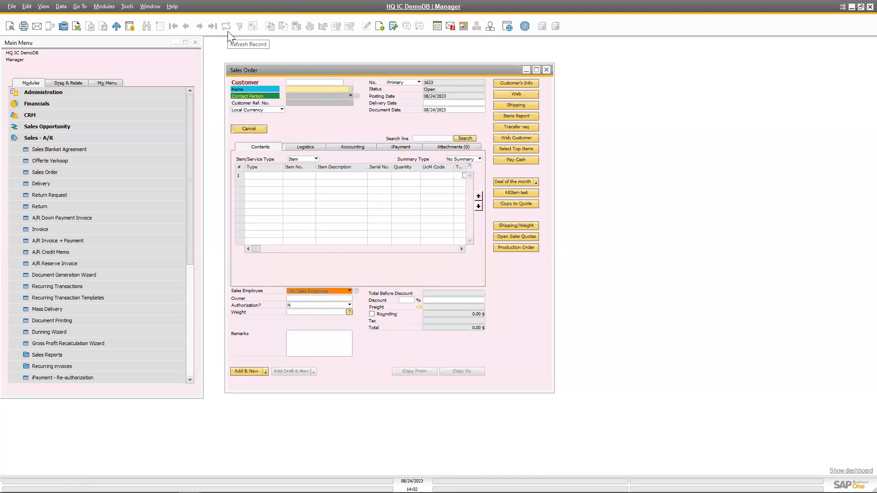
key("ctrl+f")
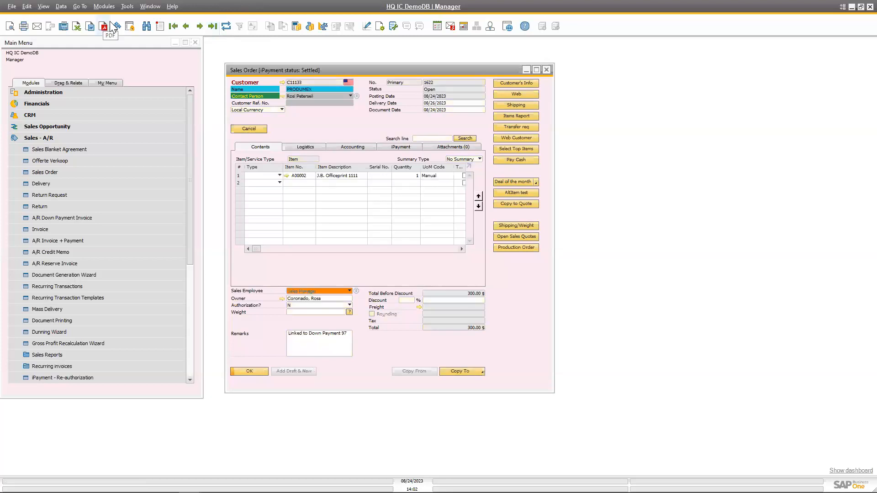
left_click(60, 6)
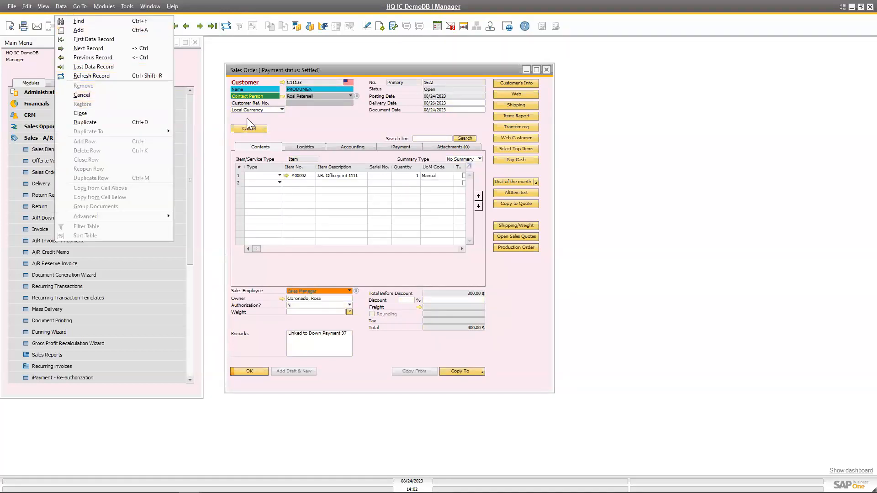
left_click(101, 123)
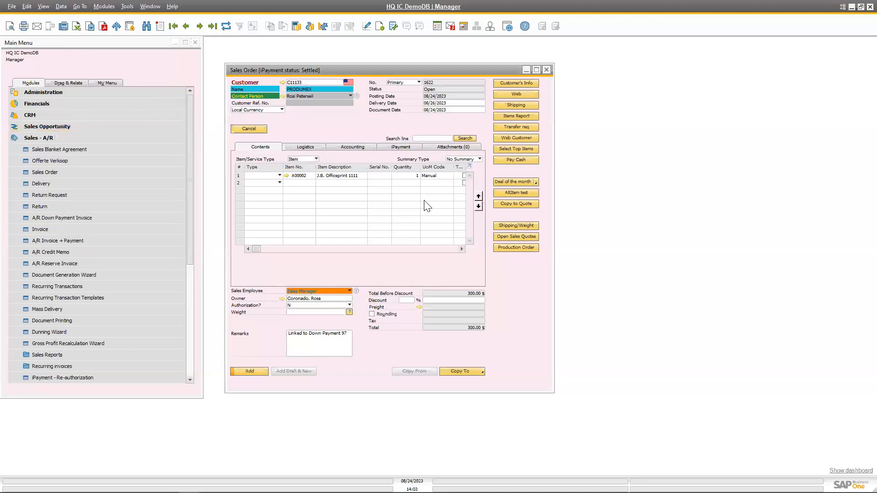
key("Return")
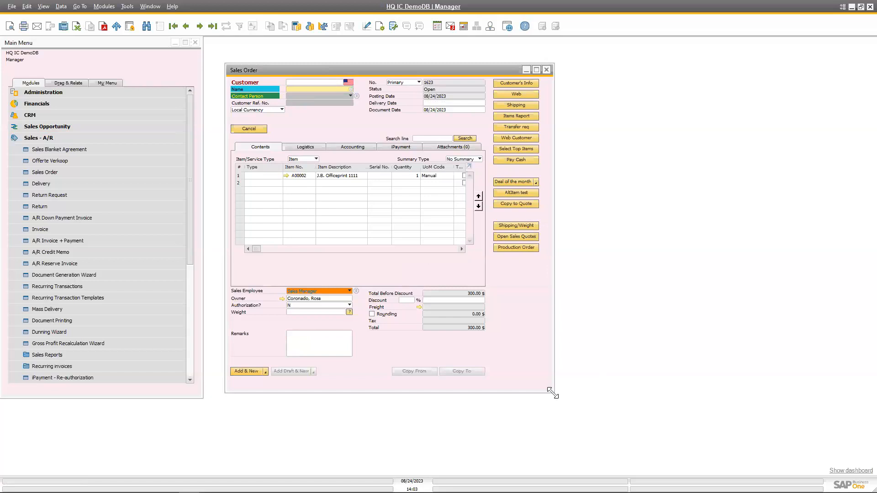
left_click_drag(552, 393, 732, 401)
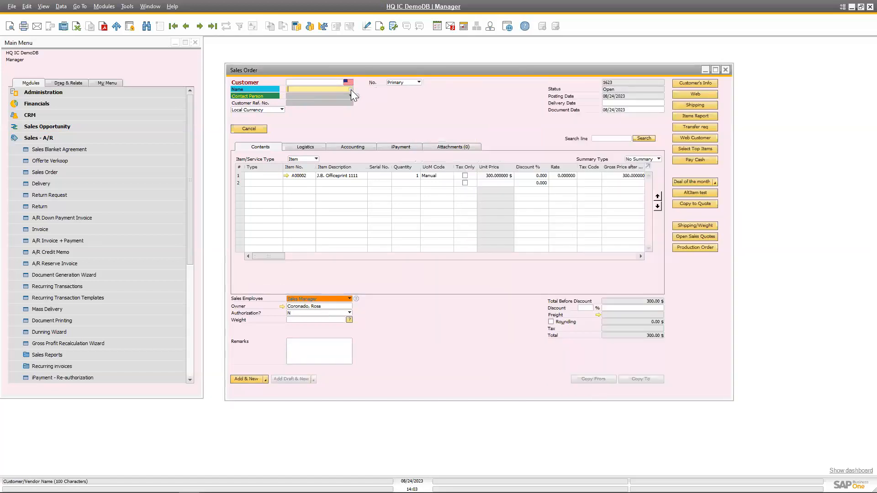
Choose PRODUMEX (C11133) as the customer of the duplicated sales order and update the rows to the partner's data.
left_click(351, 90)
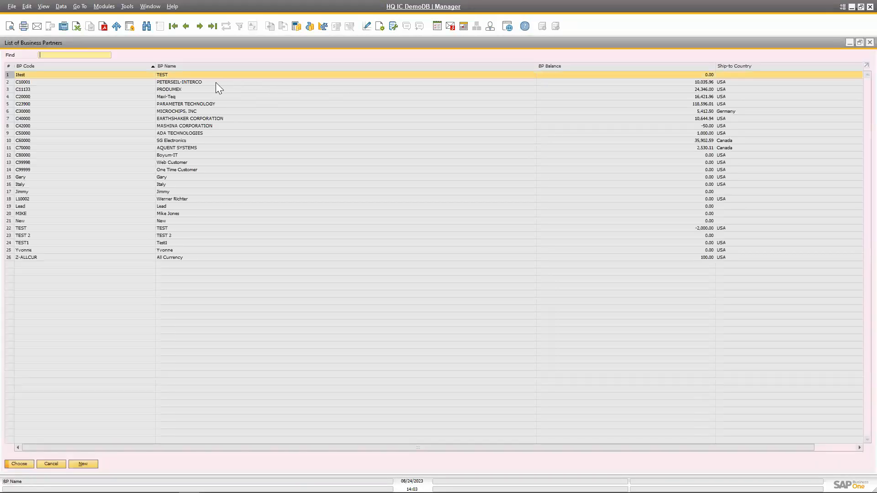
double_click(204, 89)
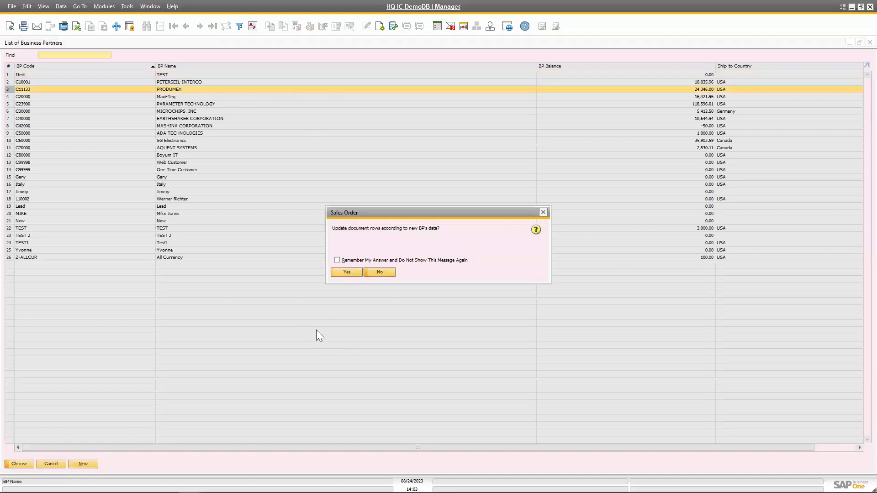
left_click(348, 273)
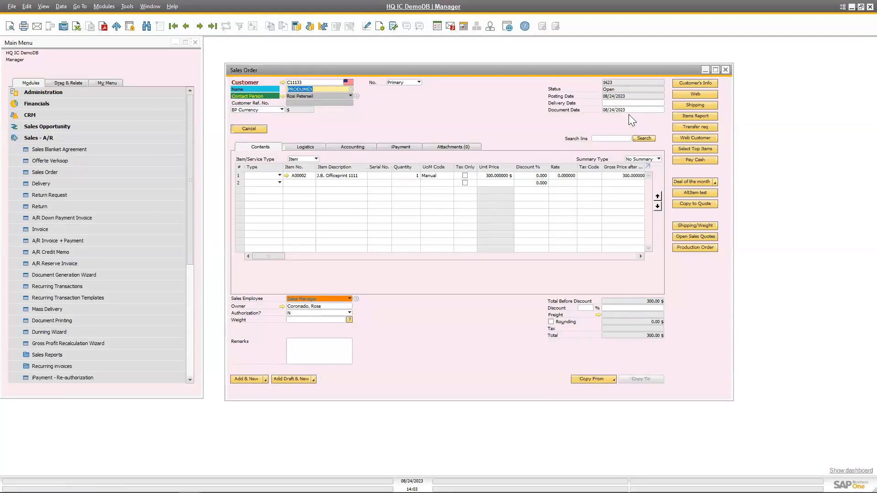
Set the delivery date to 08/25/2023 and add the sales order.
left_click(619, 103)
type("25")
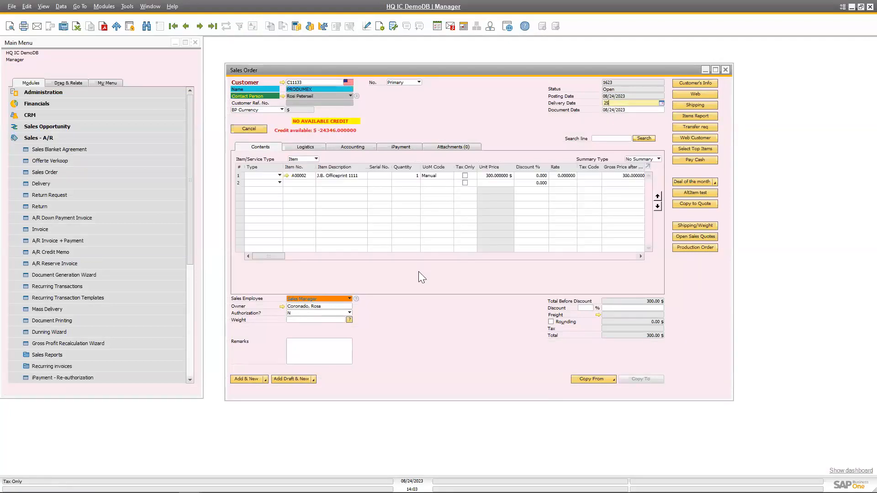
left_click(246, 378)
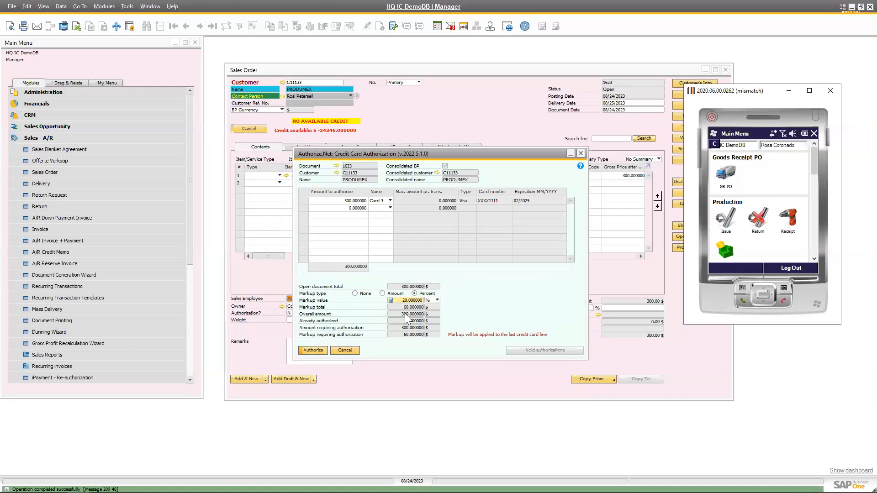
Leave the credit card authorization and display the newly added PRODUMEX sales order.
left_click(314, 351)
key("ctrl+f")
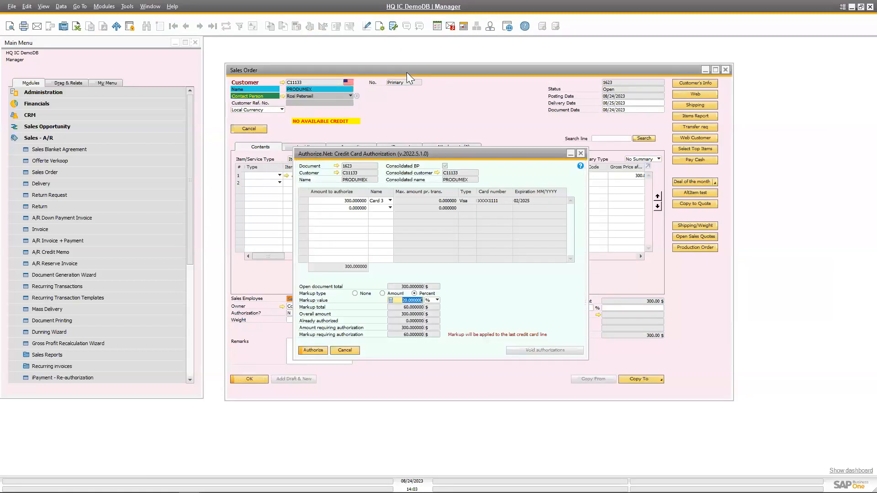
key("Escape")
key("ctrl+f")
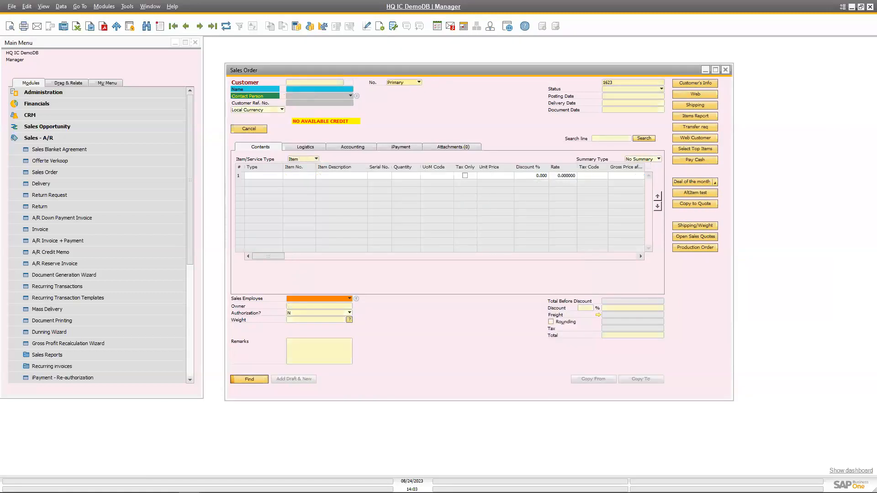
Switch to Produmex Scan, open Sales Order under Deliveries and load the list of sales orders.
key("alt+Tab")
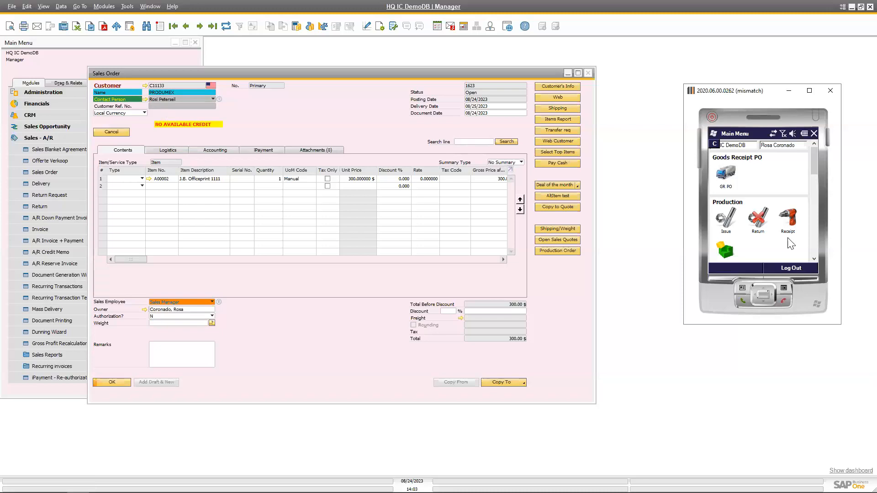
left_click_drag(814, 165, 815, 192)
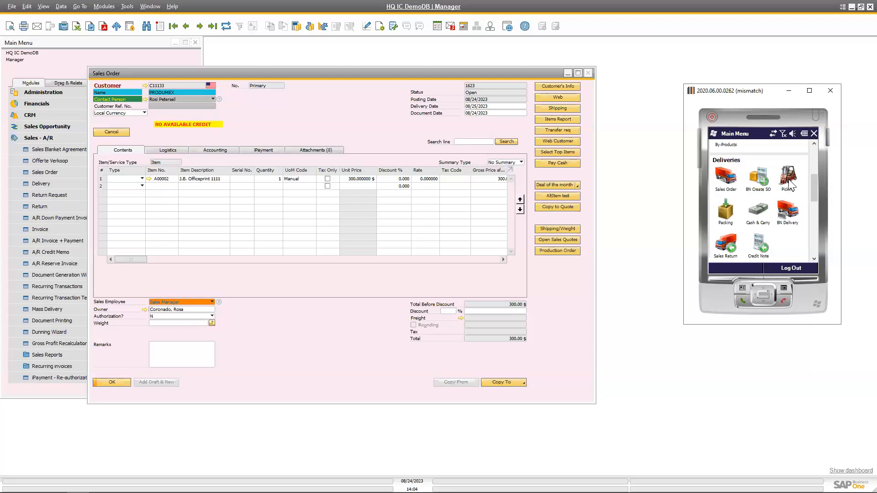
left_click_drag(812, 179, 812, 186)
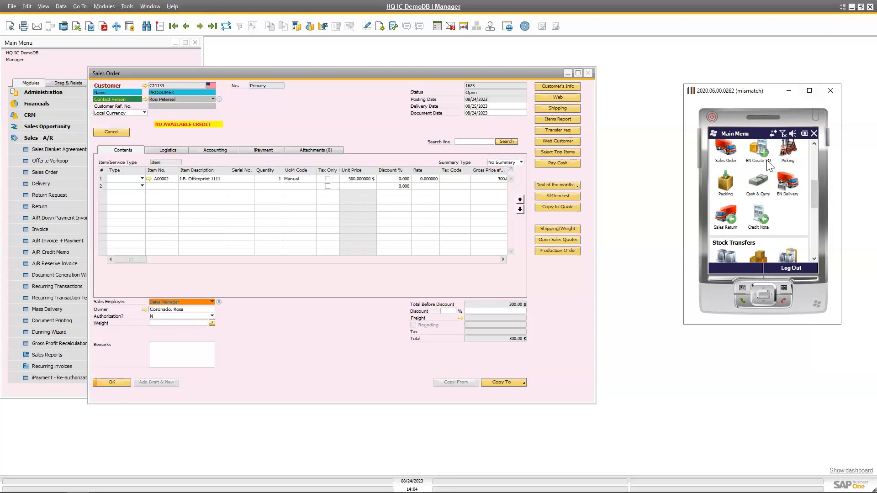
left_click(734, 155)
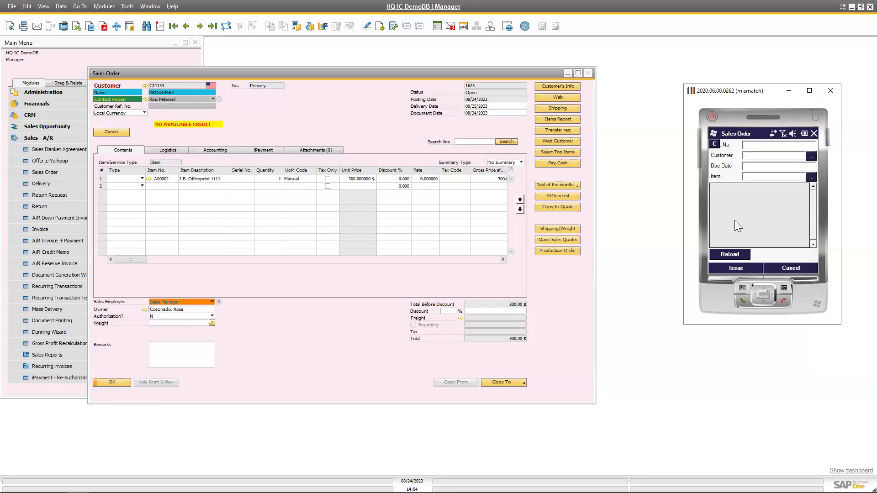
left_click(744, 255)
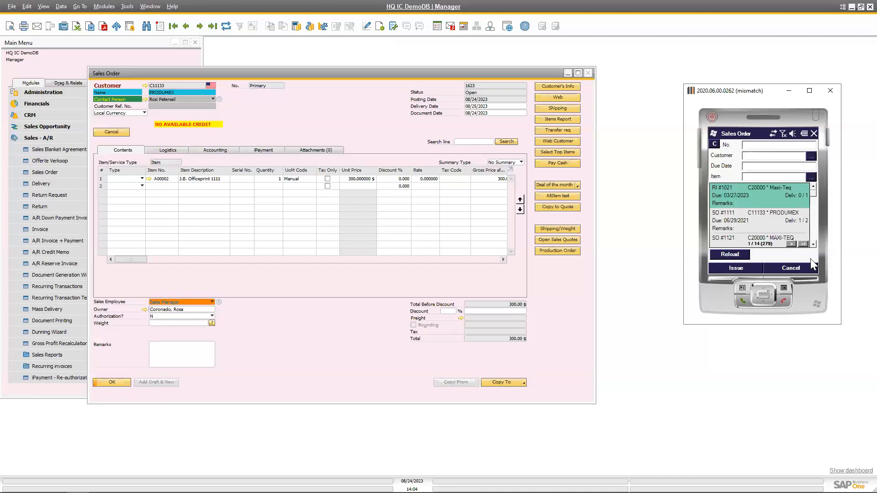
Select the new PRODUMEX sales order due 08/25/2023 on the last page and issue quantity 1 of item A00002.
left_click(803, 246)
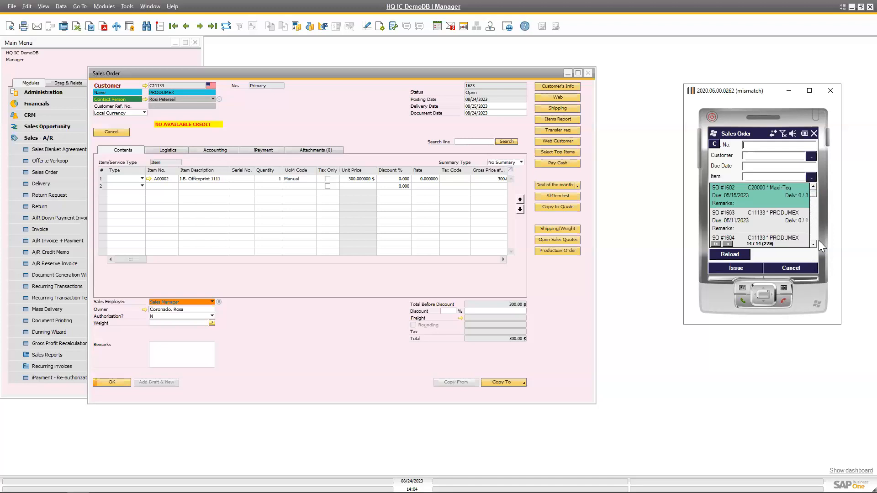
left_click(784, 226)
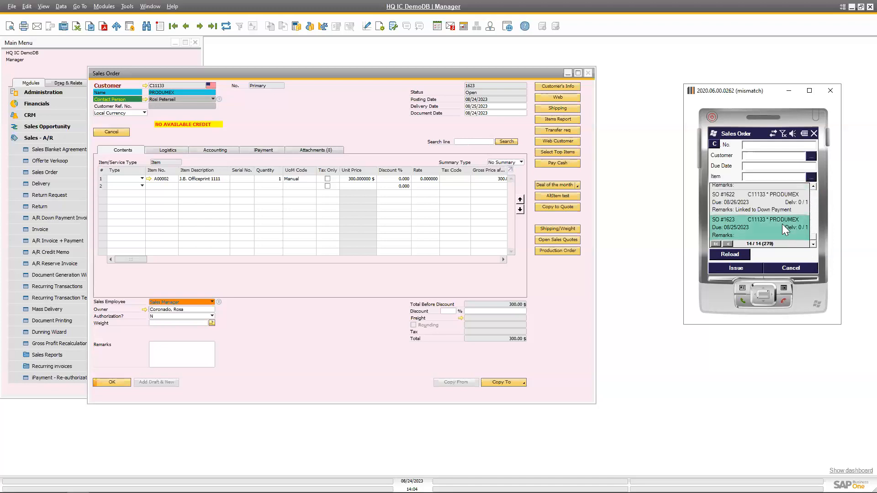
left_click(738, 269)
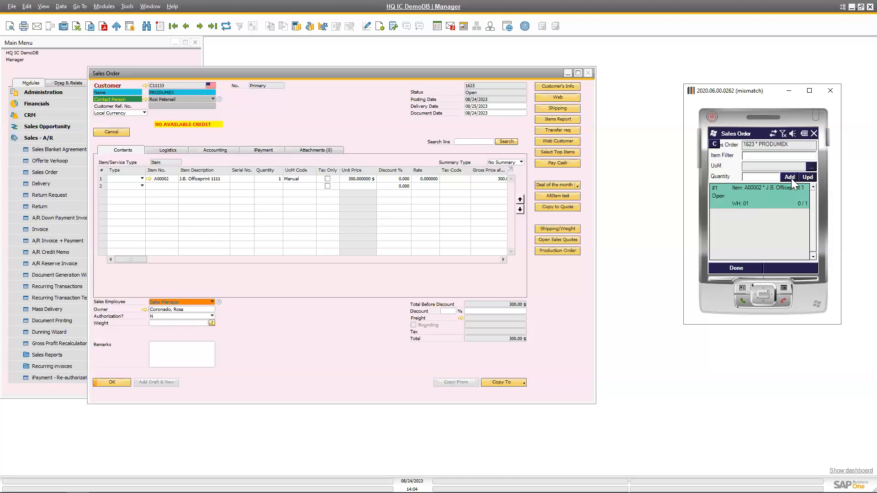
left_click(768, 177)
type("1")
left_click(750, 267)
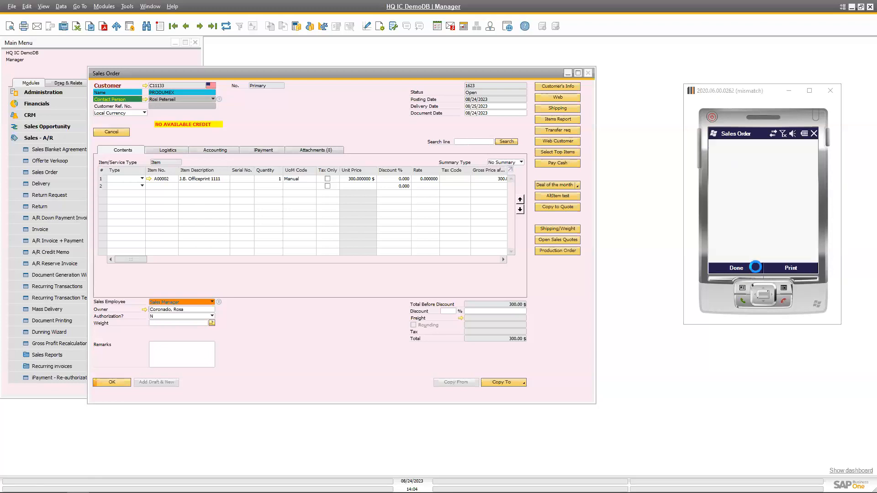
Post the delivery for the issued order, then close the sales order and credit card authorization windows.
left_click(797, 254)
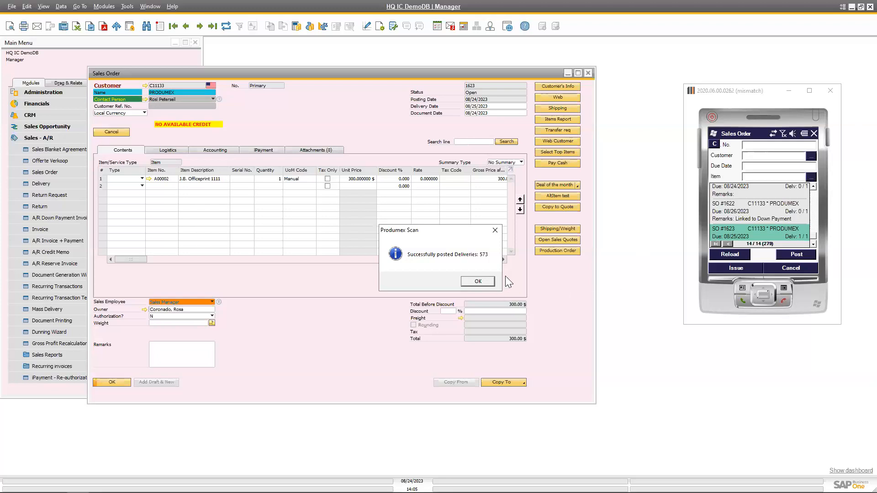
left_click(491, 281)
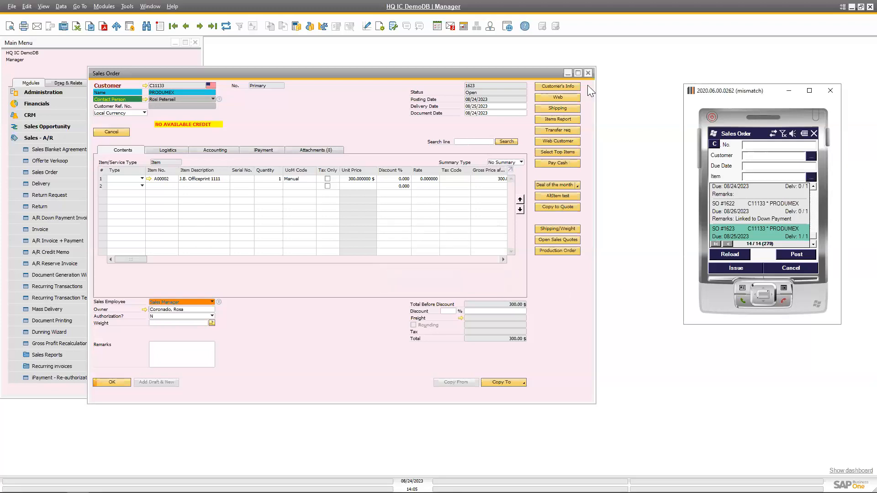
left_click(588, 73)
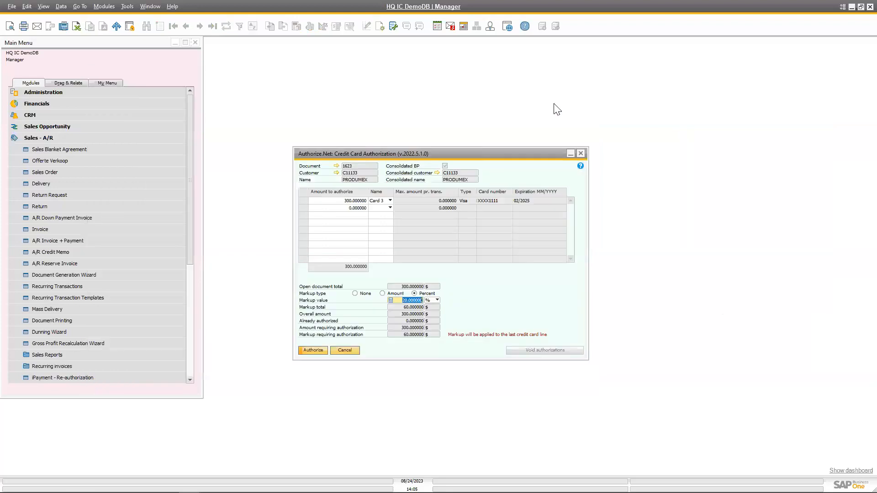
left_click(580, 154)
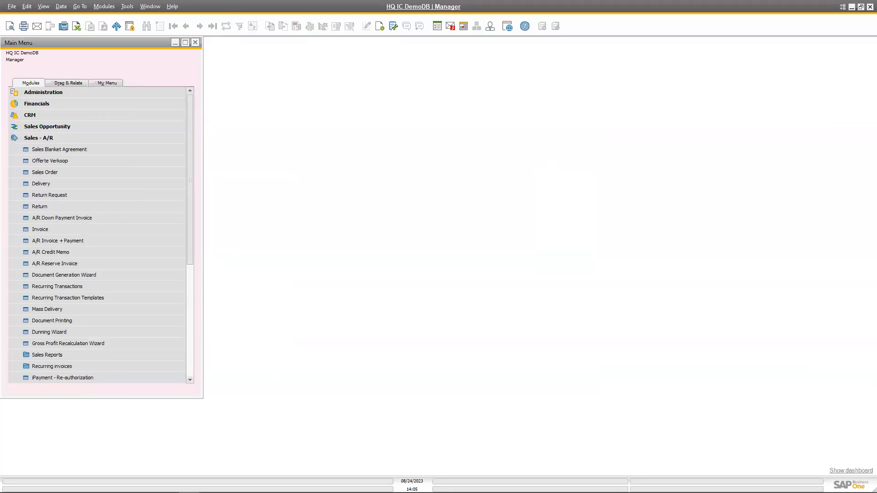
Return to the scanner's main menu and compare its Inventory Transactions options with those in the SAP Business One Inventory module.
left_click(806, 268)
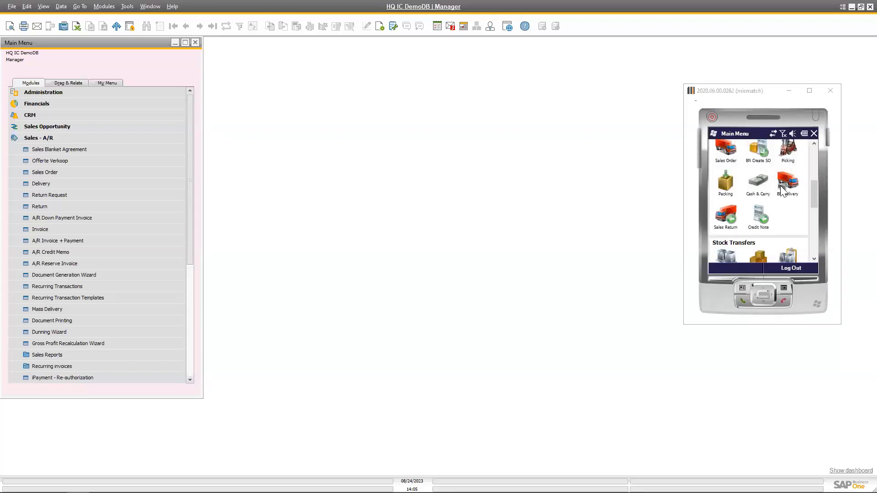
scroll(786, 167, "down", 5)
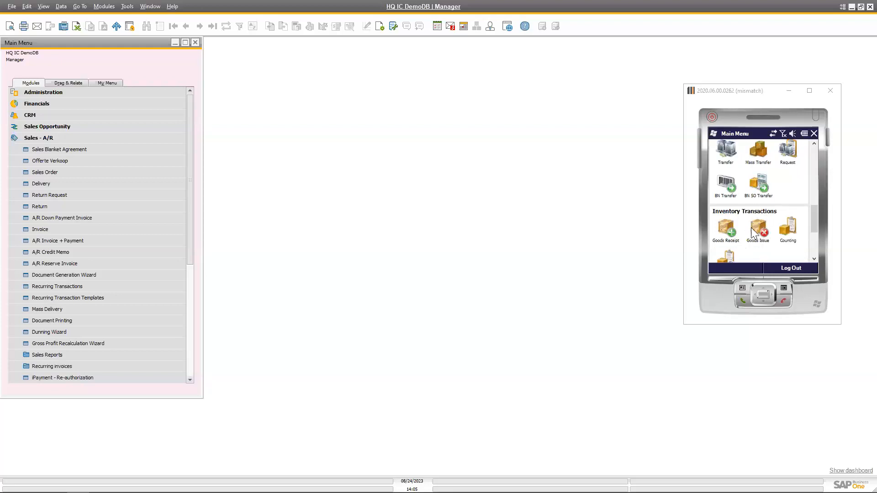
left_click(104, 7)
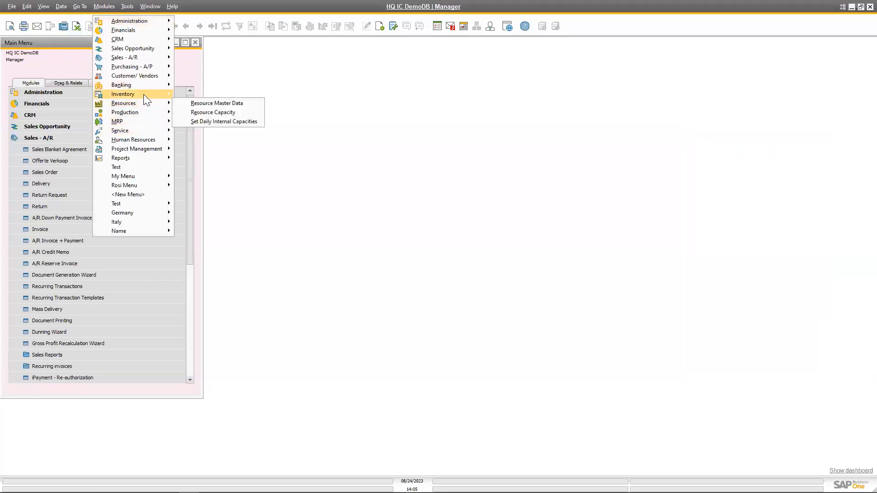
mouse_move(144, 94)
mouse_move(217, 157)
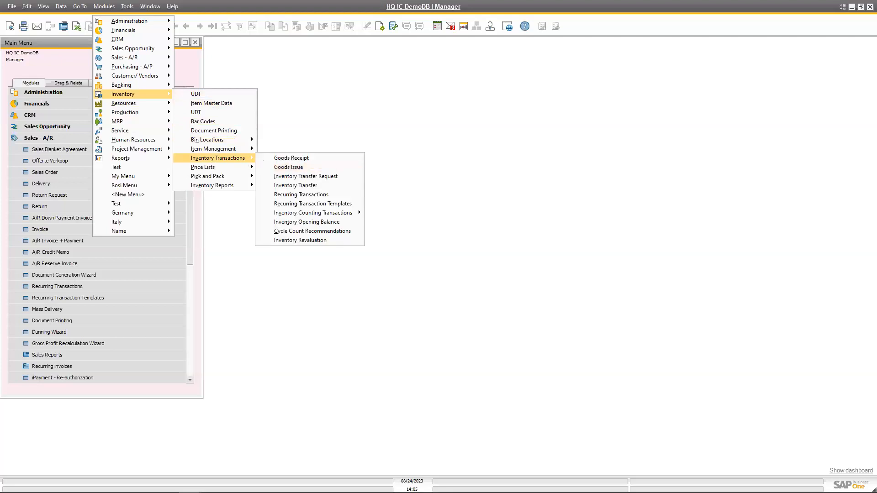
Switch to Produmex Scan, open Counting under Inventory Transactions, load the counts and choose the one dated 11/28/2022 for counting items.
key("alt+Tab")
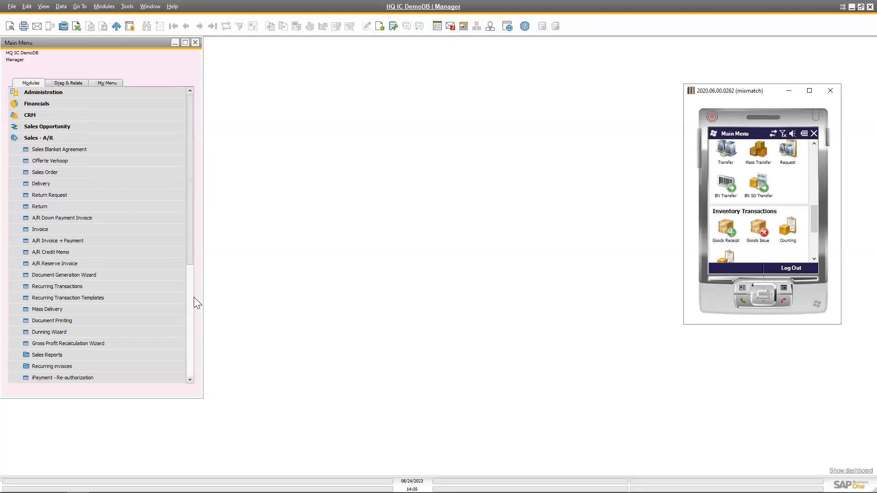
left_click(795, 238)
left_click(743, 256)
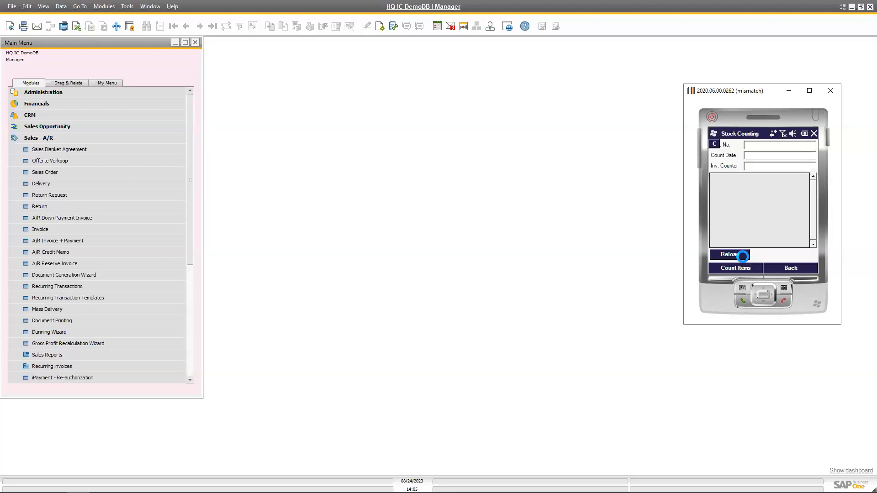
left_click(752, 240)
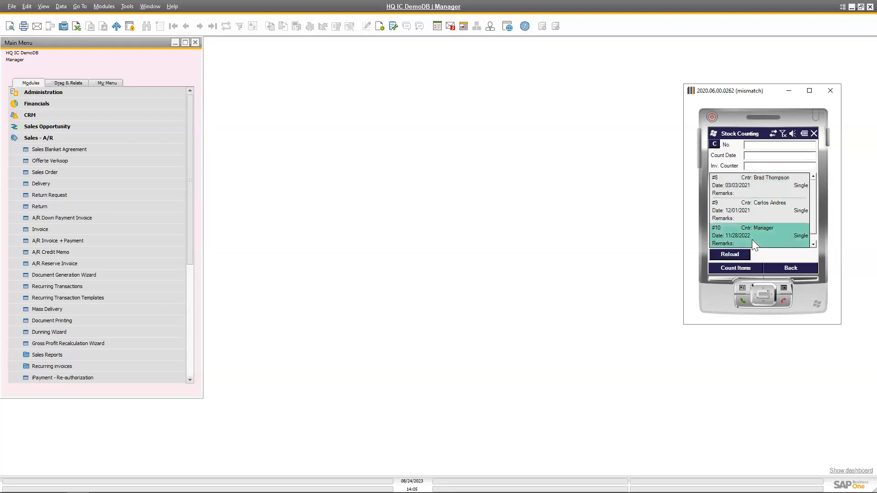
left_click(747, 269)
Choose warehouse 02 West Cost Warehouse for the stock count and start counting.
left_click(811, 181)
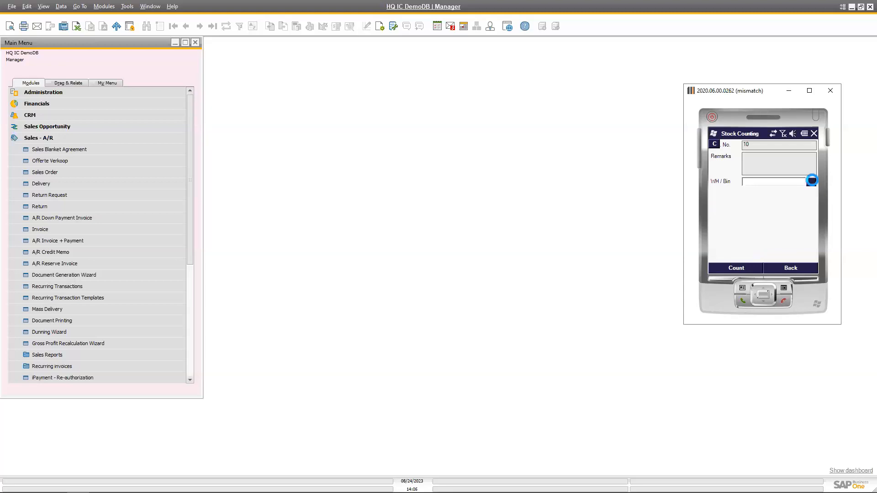
left_click(748, 166)
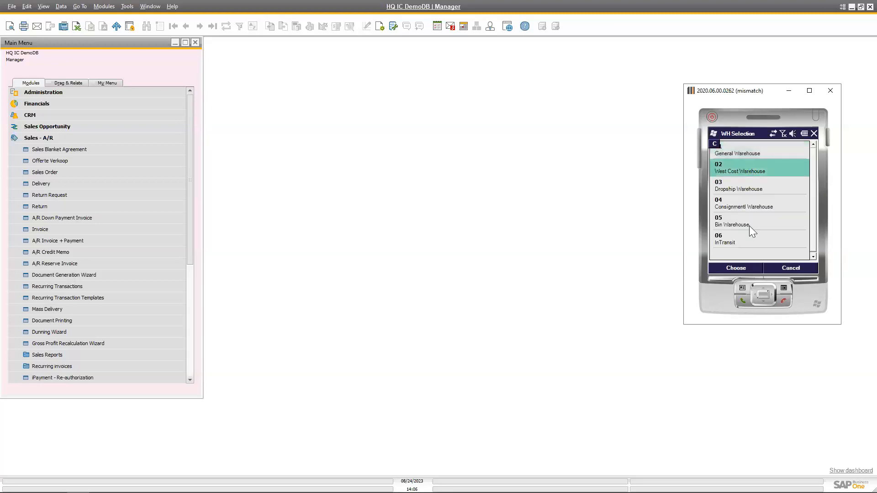
left_click(748, 266)
left_click(750, 271)
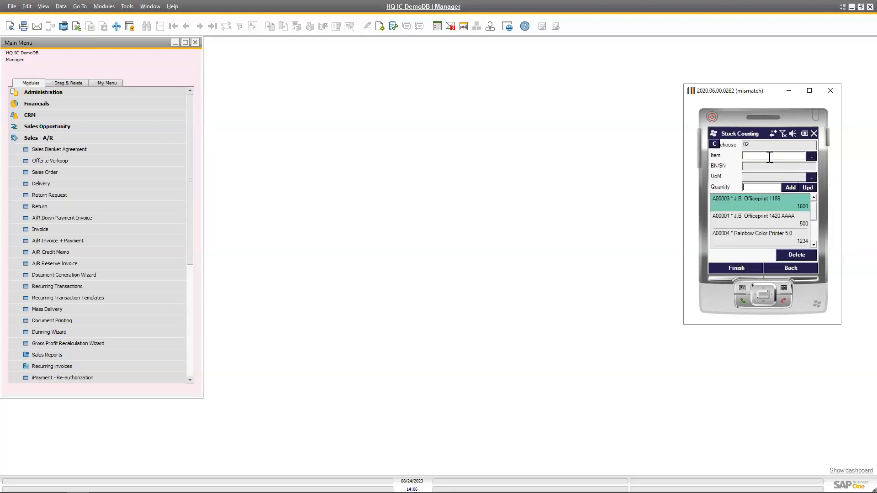
Try to add item B20000 Printer Label with quantity 200 to the stock count, and return to the main menu.
left_click(812, 157)
left_click(744, 255)
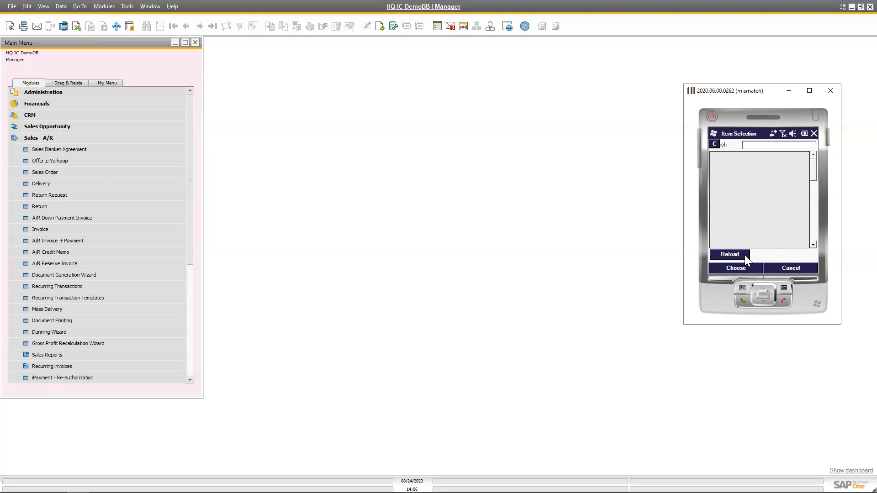
left_click_drag(815, 167, 813, 196)
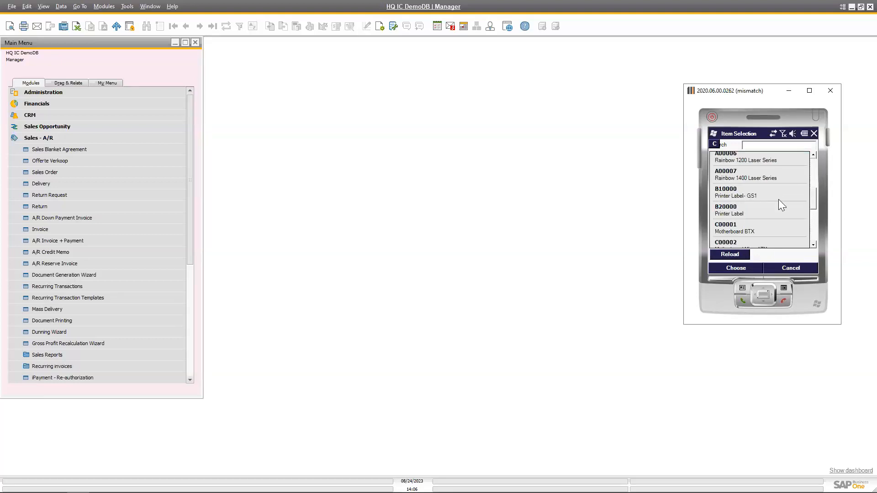
left_click(773, 208)
left_click(732, 267)
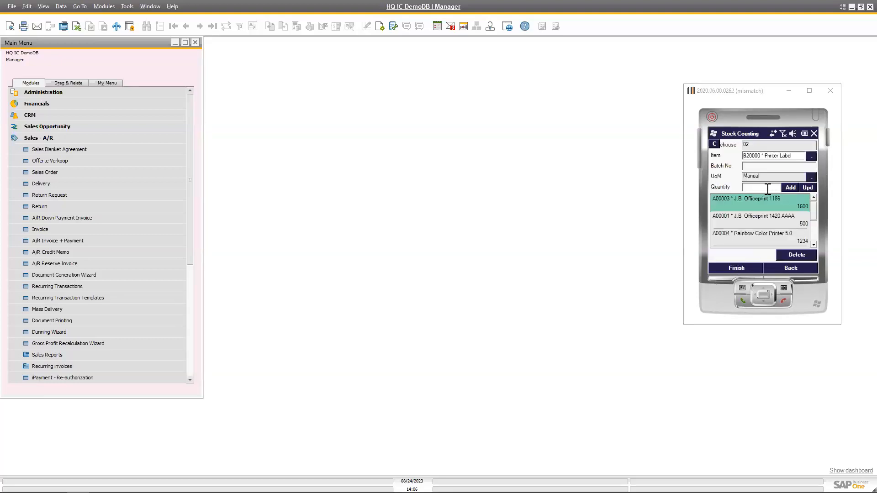
type("00")
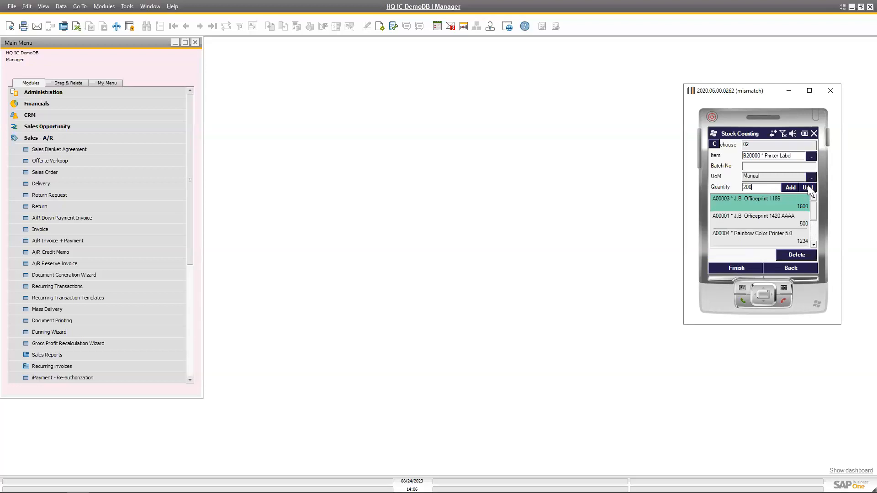
left_click(789, 188)
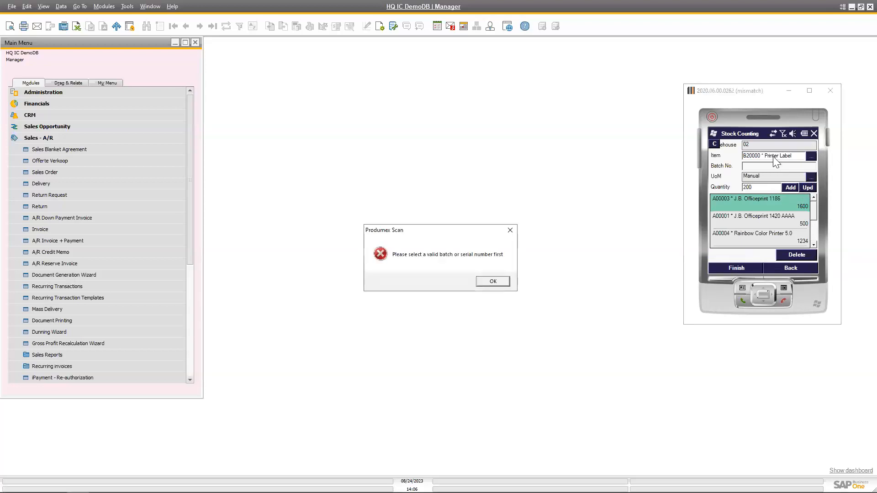
left_click(493, 281)
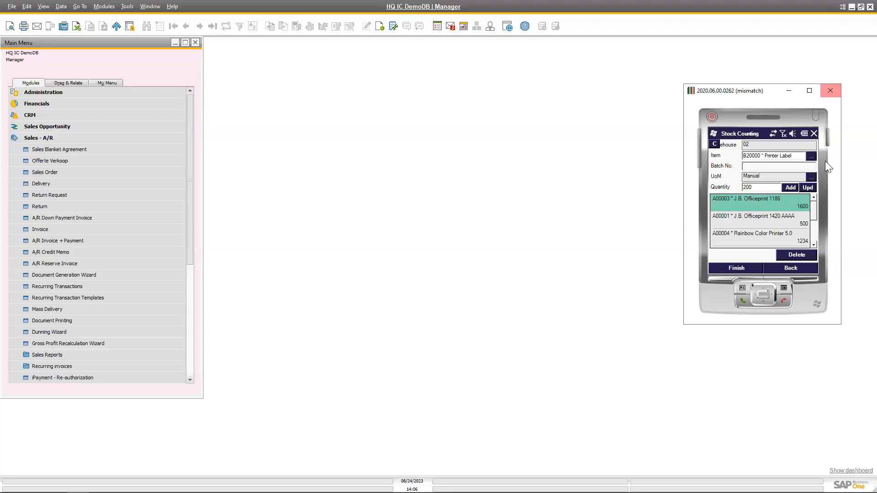
left_click(804, 267)
left_click(796, 267)
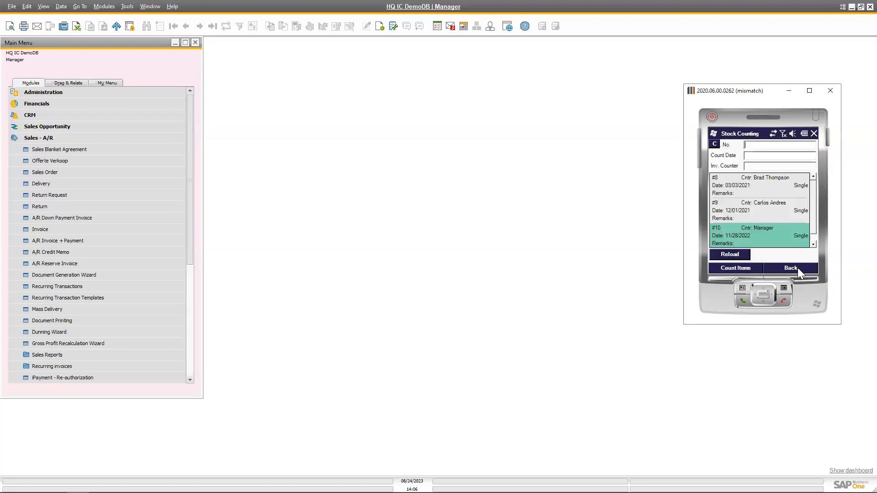
left_click(796, 269)
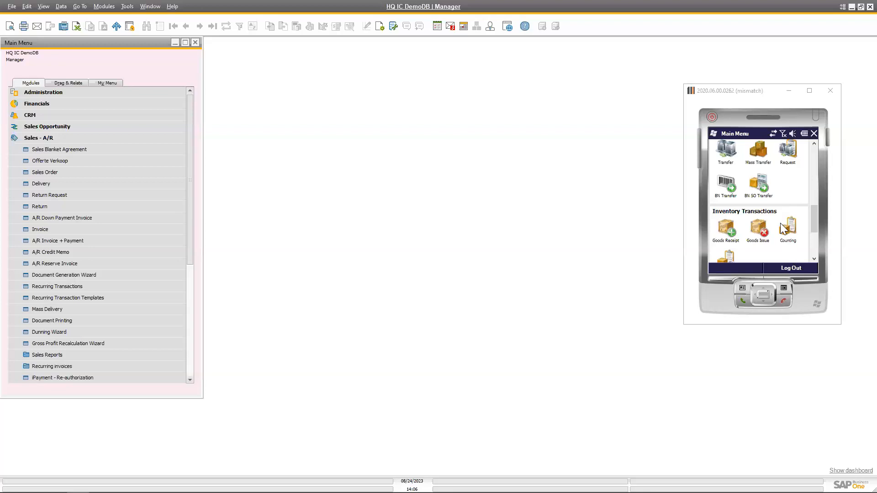
Query the stock of item 3SWHT1502FC5000 across warehouses and bins, and return to the main menu.
scroll(772, 188, "down", 2)
scroll(773, 183, "down", 2)
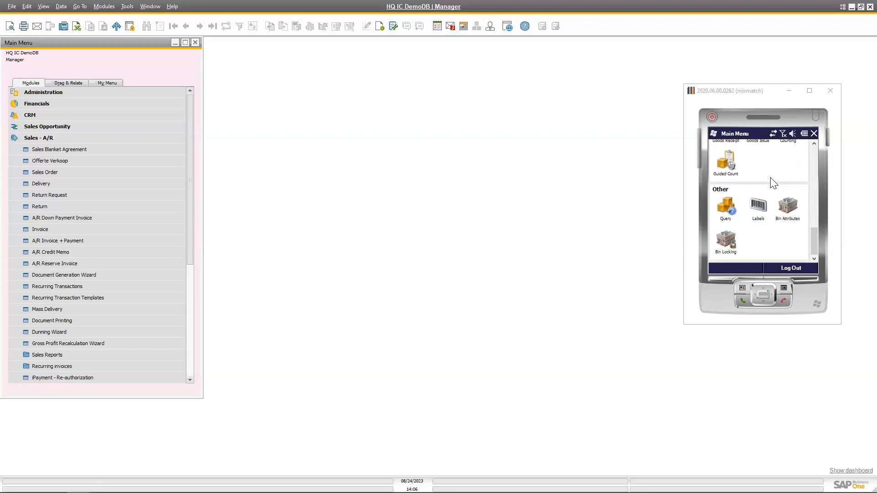
left_click(729, 207)
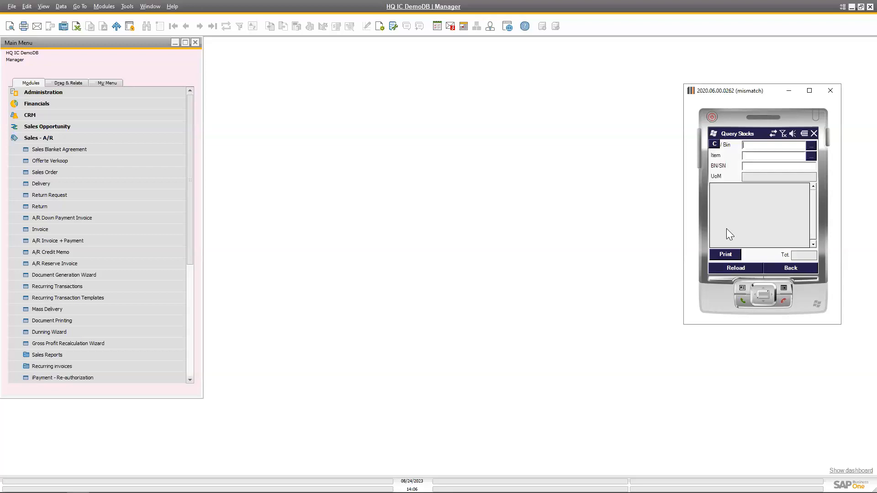
left_click(811, 157)
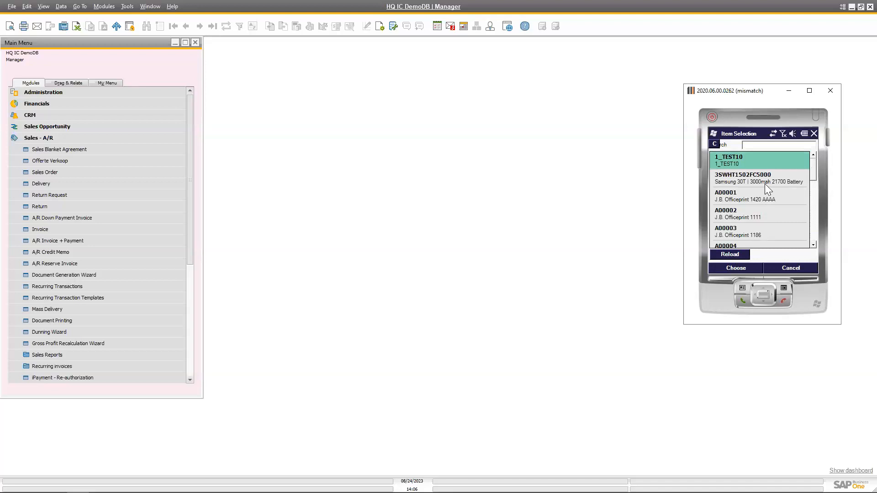
left_click(763, 185)
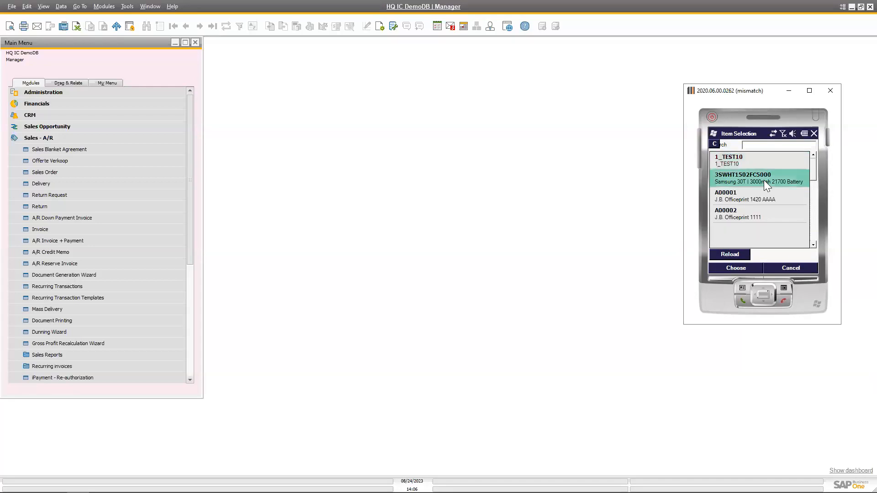
left_click(740, 268)
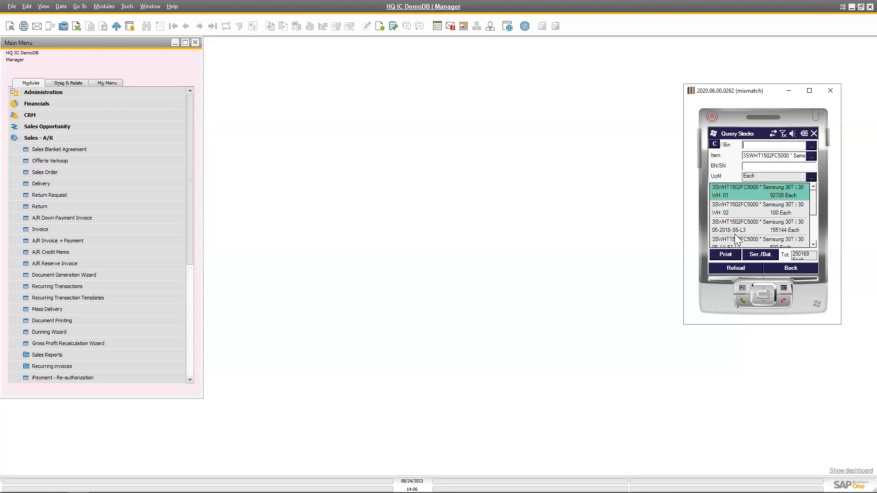
left_click(804, 268)
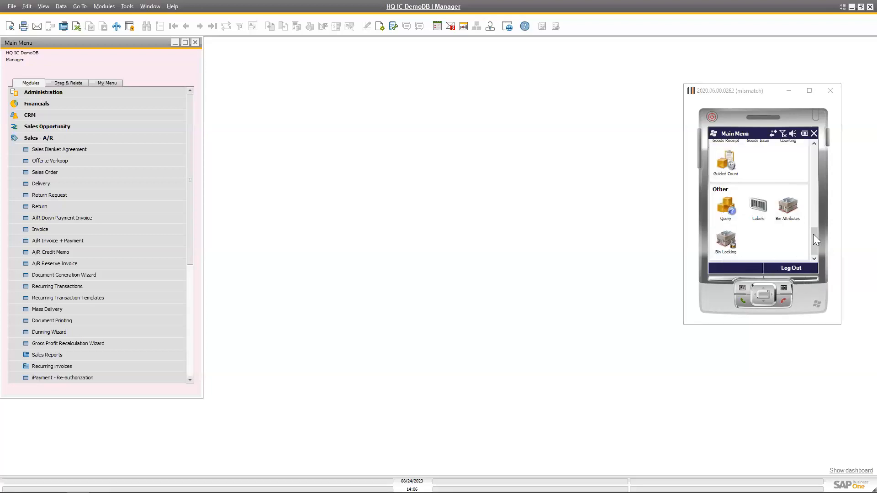
Minimize Produmex Scan and the HQ IC DemoDB window, and switch to the DemoWMS company in SAP Business One.
left_click_drag(812, 240, 794, 141)
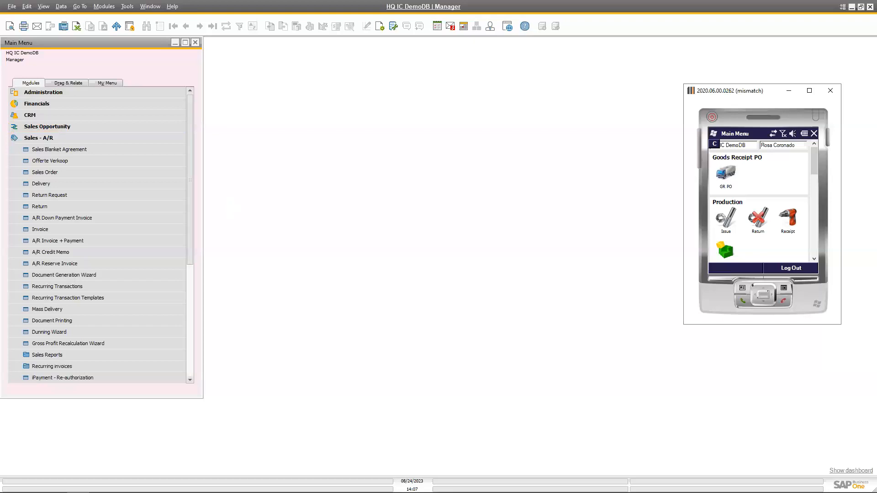
left_click(790, 92)
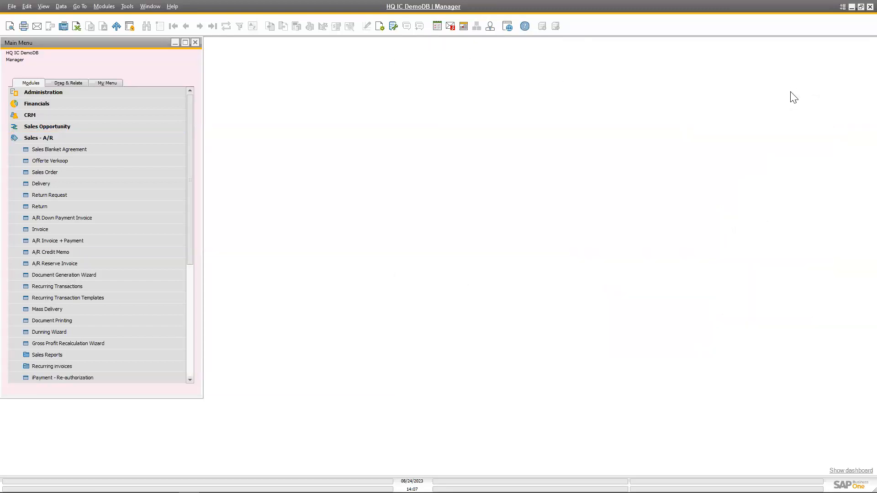
left_click(852, 8)
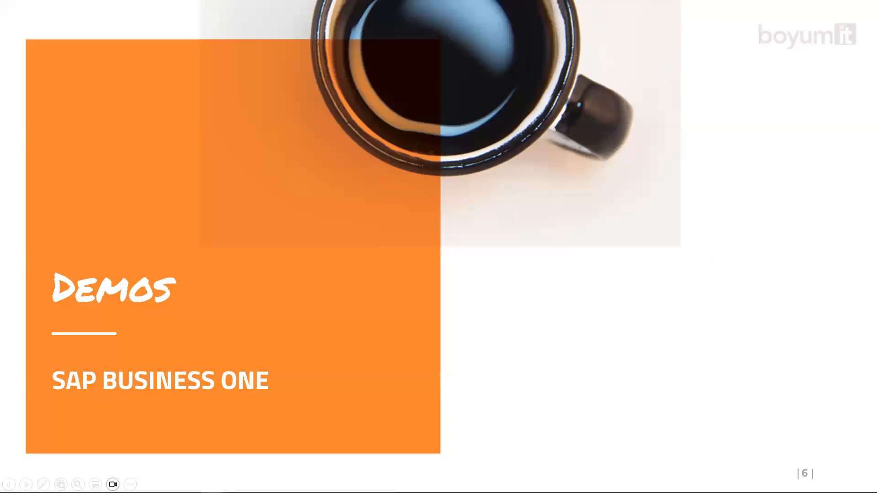
key("alt+Tab")
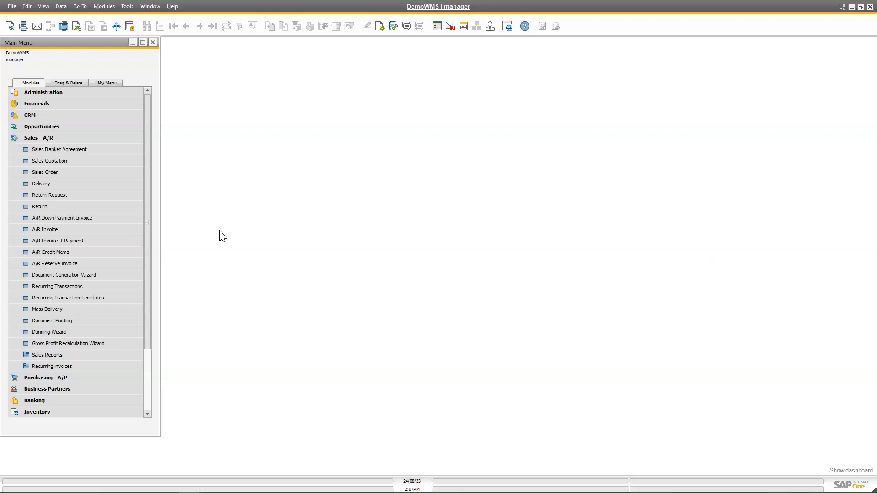
Open Item Master Data from the Inventory module for item 10324003, and reposition and widen its window.
left_click(55, 137)
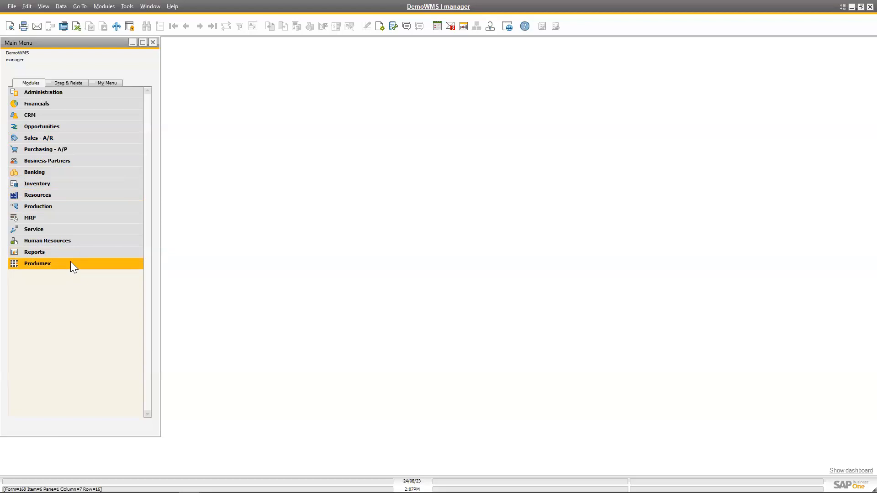
left_click(68, 183)
left_click(72, 195)
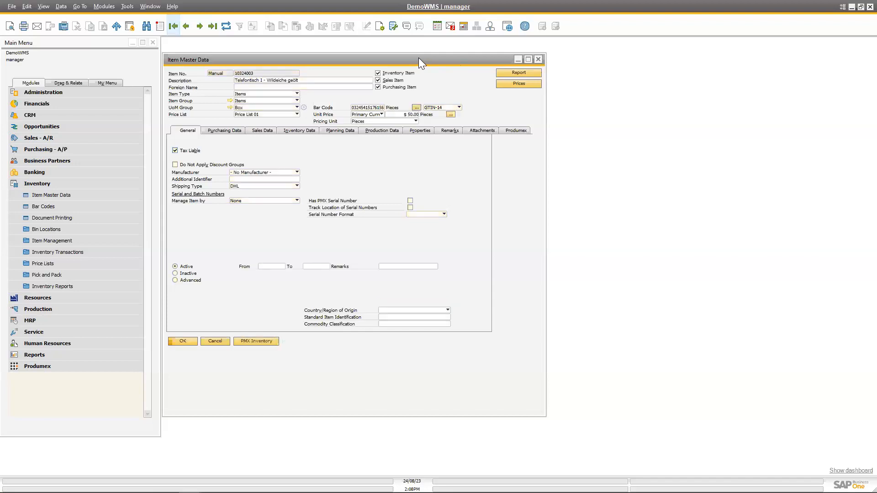
left_click_drag(422, 59, 449, 53)
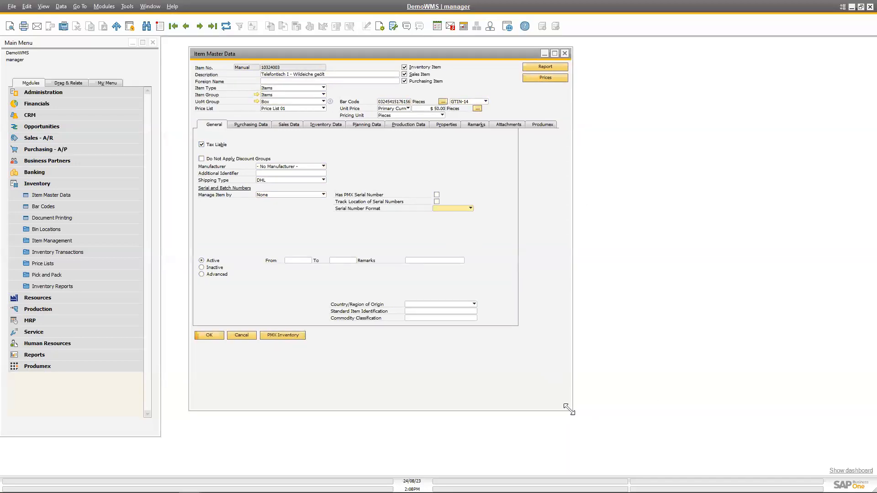
left_click_drag(570, 410, 734, 424)
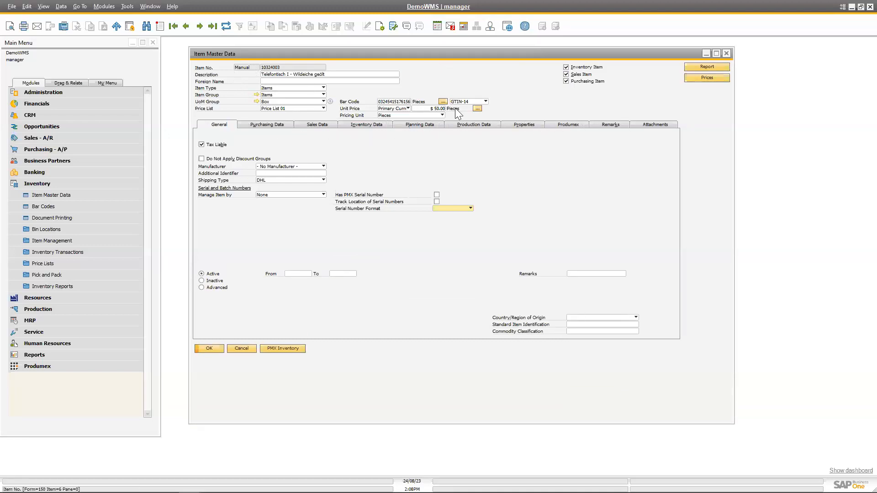
Examine the item's Produmex inventory, sales, purchase, catch weight and production settings, and its packaging types under the attributes.
left_click(571, 125)
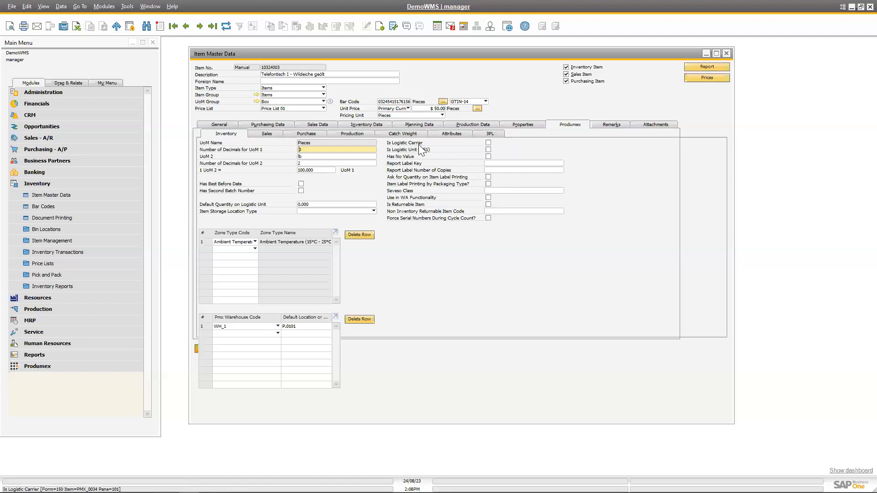
left_click(273, 136)
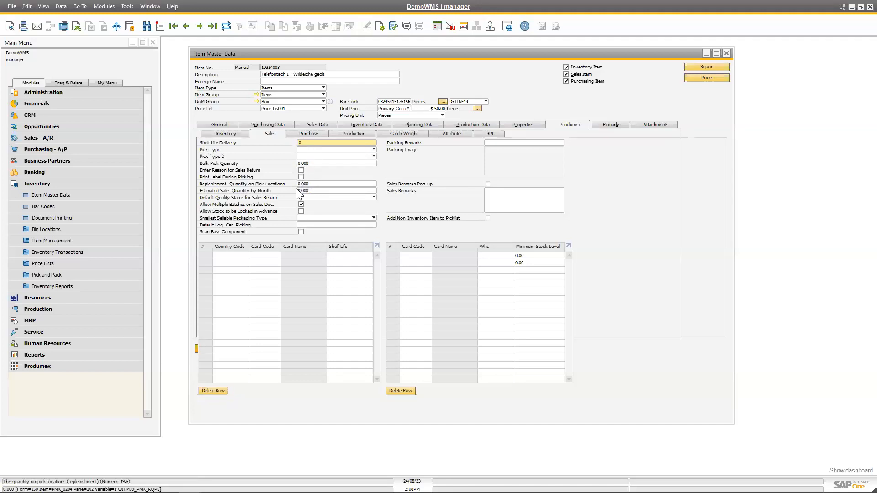
left_click(315, 135)
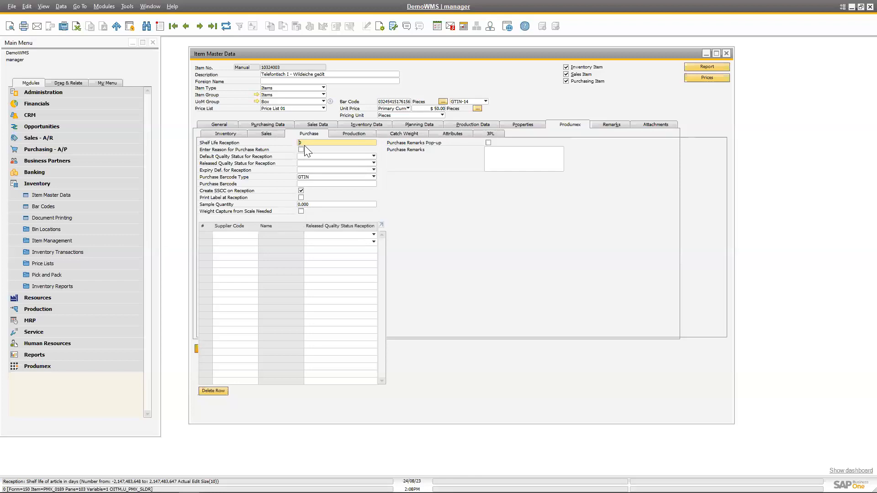
left_click(405, 135)
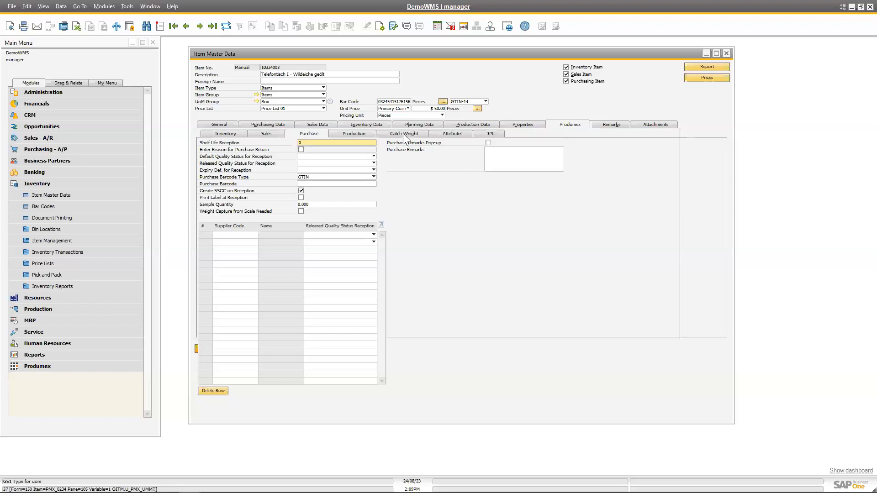
left_click(364, 134)
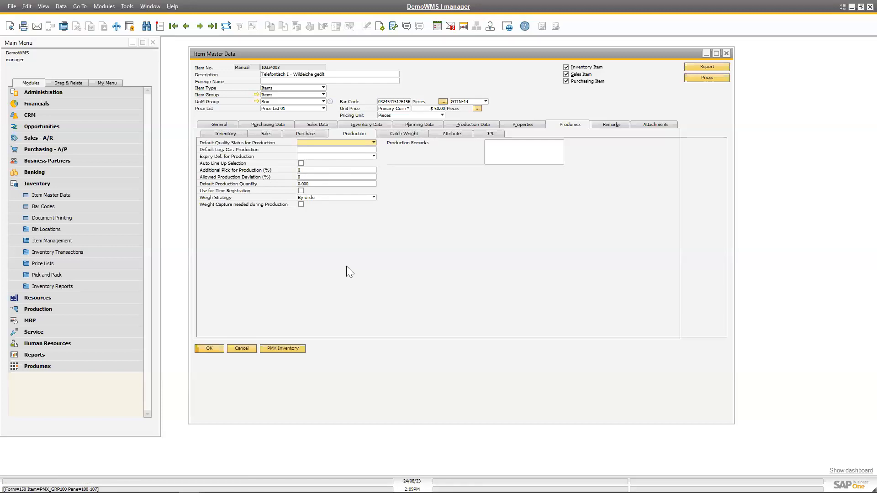
left_click(453, 133)
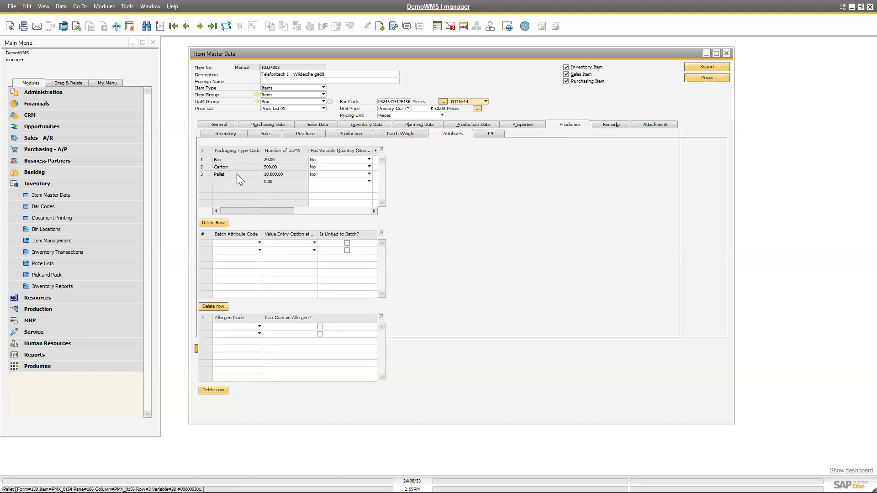
Try Colour as the item's batch attribute, and examine the value entry options at reception and the other batch attribute codes.
left_click(260, 242)
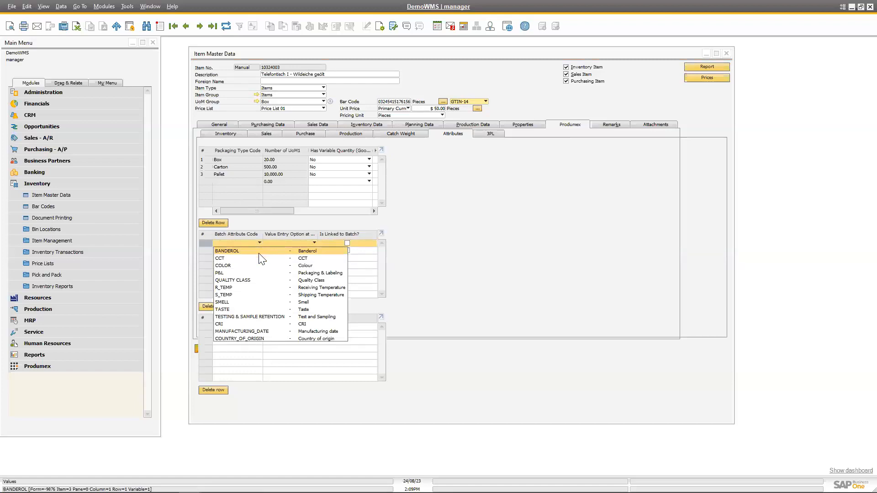
left_click(261, 269)
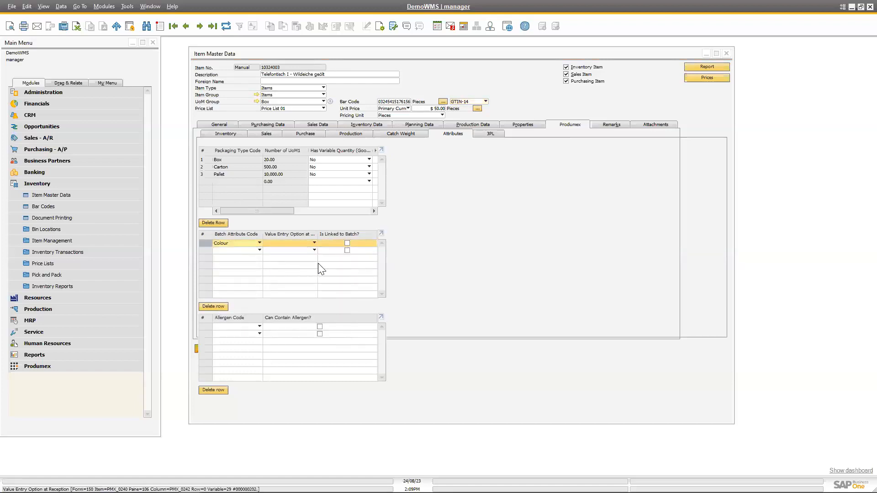
left_click(314, 243)
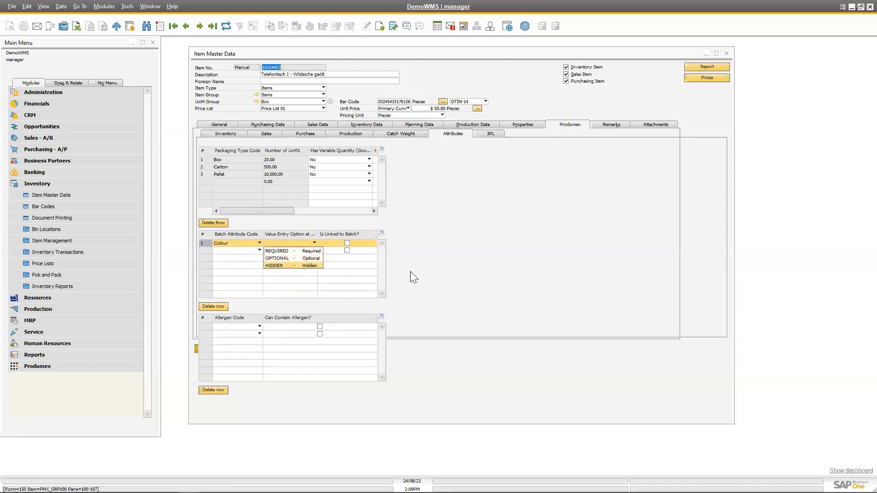
left_click(429, 288)
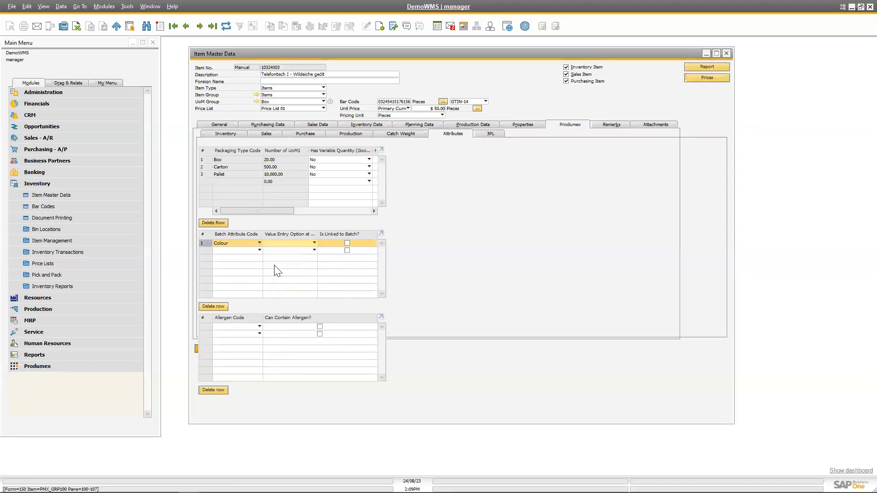
left_click(260, 241)
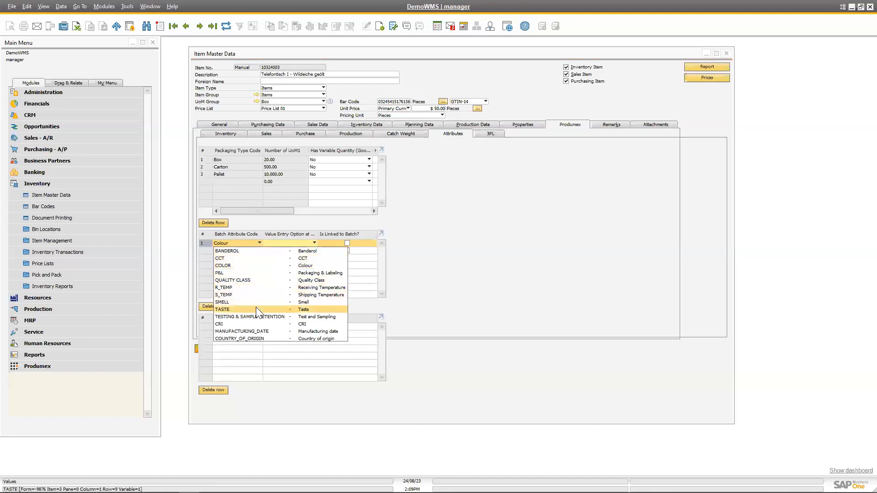
left_click(539, 243)
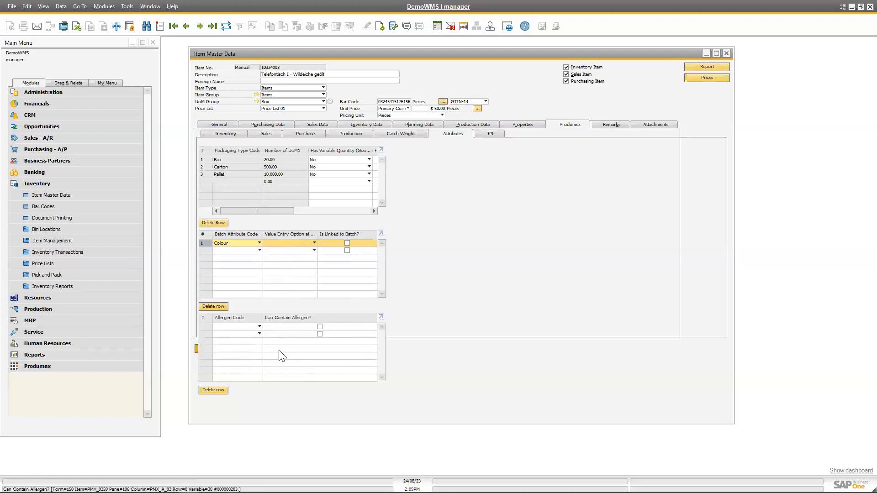
Examine the available allergen codes and the production settings, and close the item master data without updating.
left_click(260, 327)
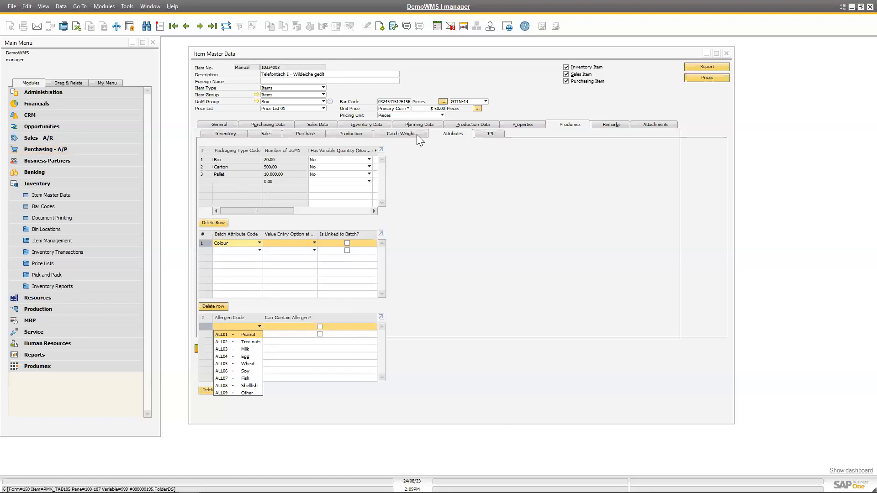
left_click(353, 134)
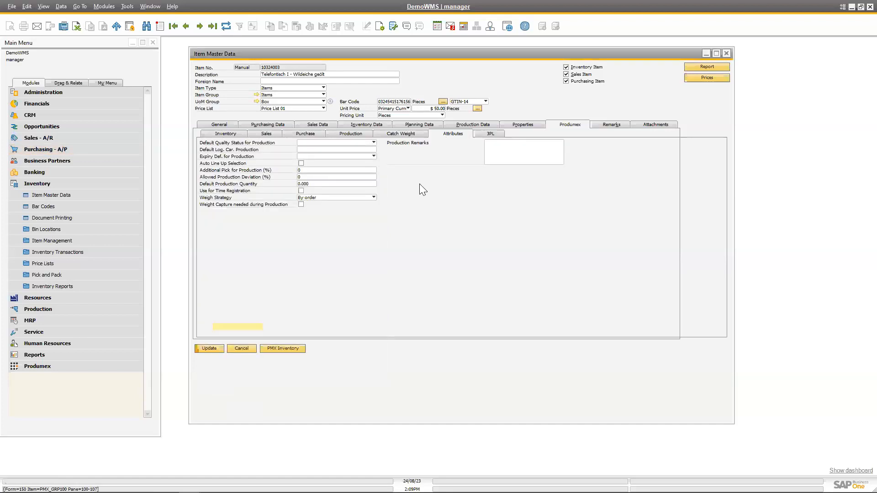
left_click(726, 53)
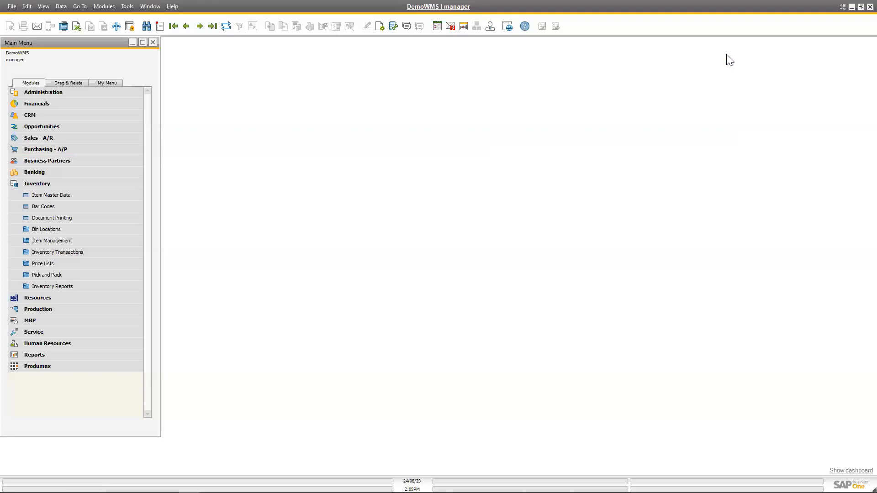
Open the Produmex Organizational Structure and expand Global Trading, WH_1, its Refrigerator and Freezer zones, and Aisle 1 F.
left_click(44, 368)
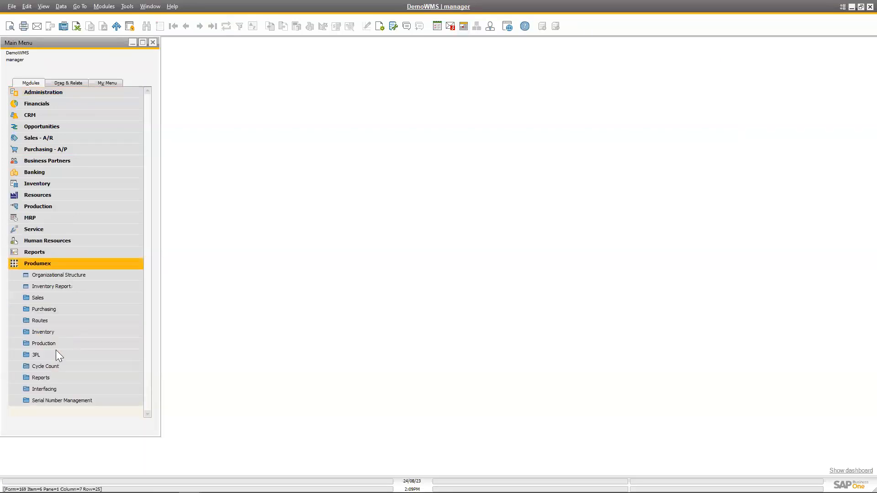
left_click(66, 275)
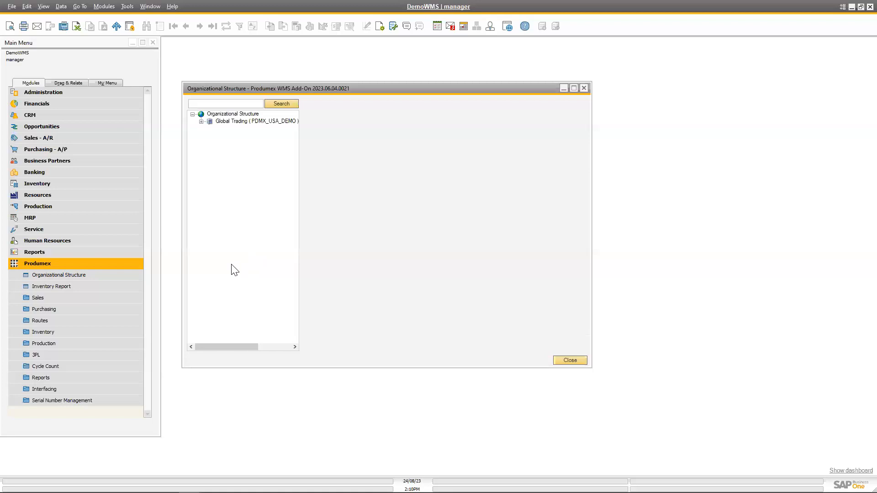
left_click(201, 121)
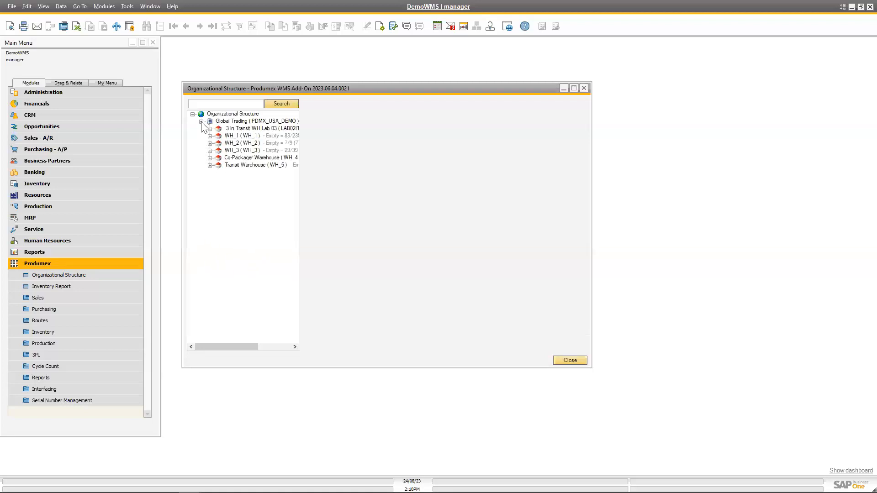
left_click(211, 136)
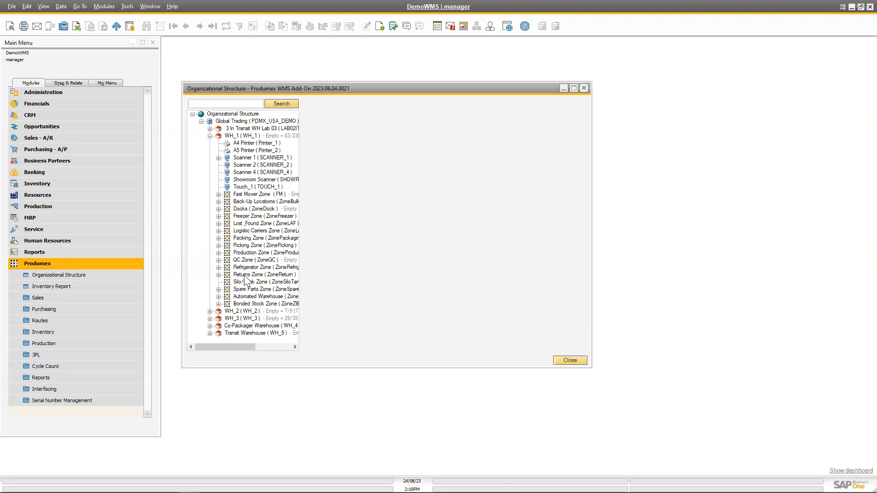
left_click(219, 268)
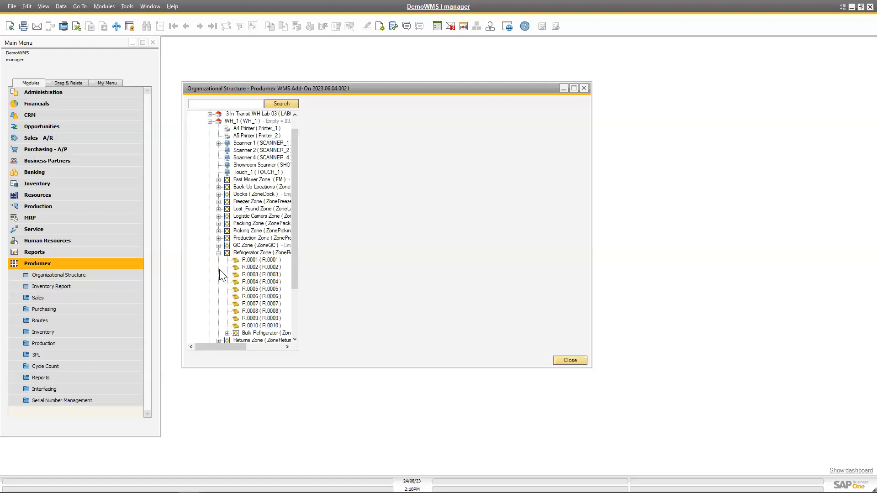
left_click(219, 202)
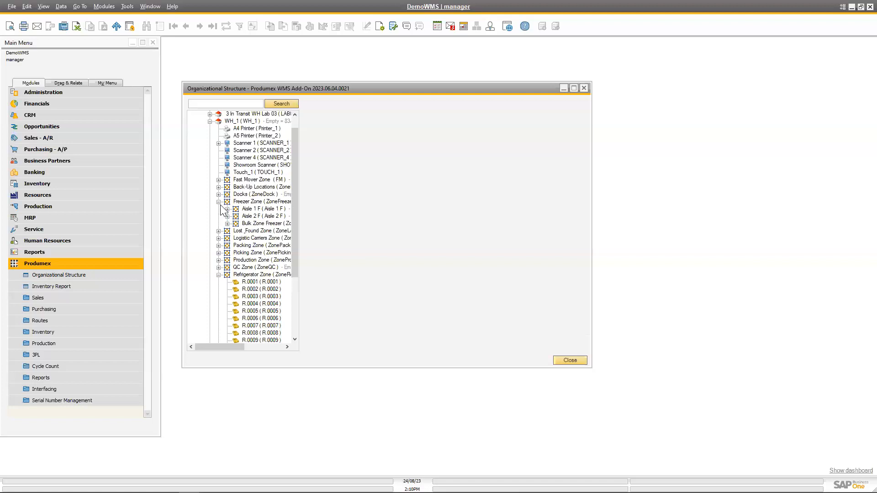
left_click(227, 209)
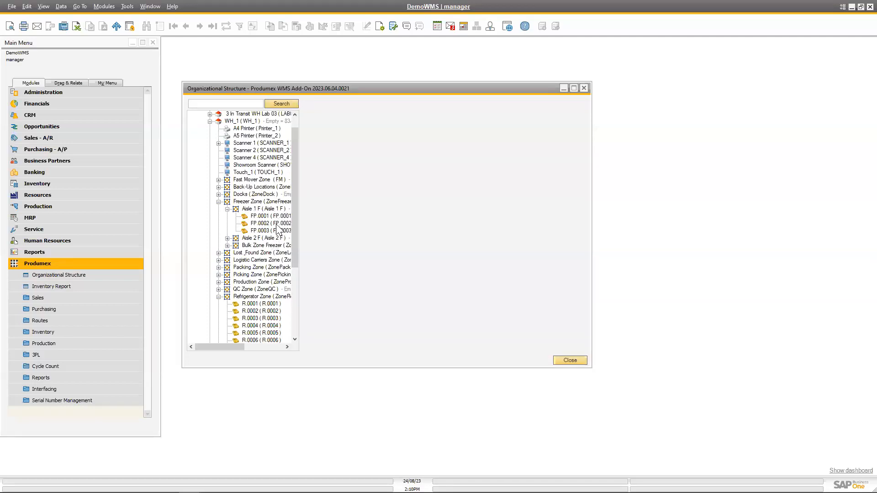
Examine location FP.0001's general and cycle count settings, switching its Fixed option on and back off, and confirm the location.
left_click(271, 215)
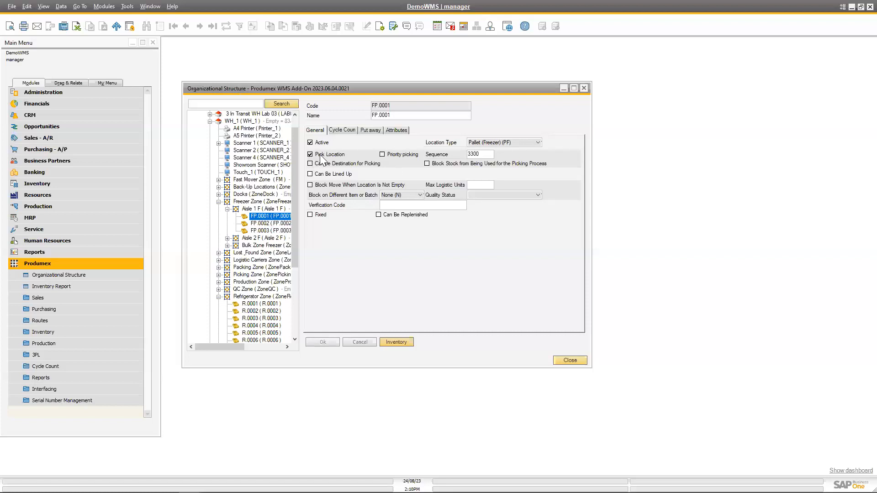
left_click(310, 216)
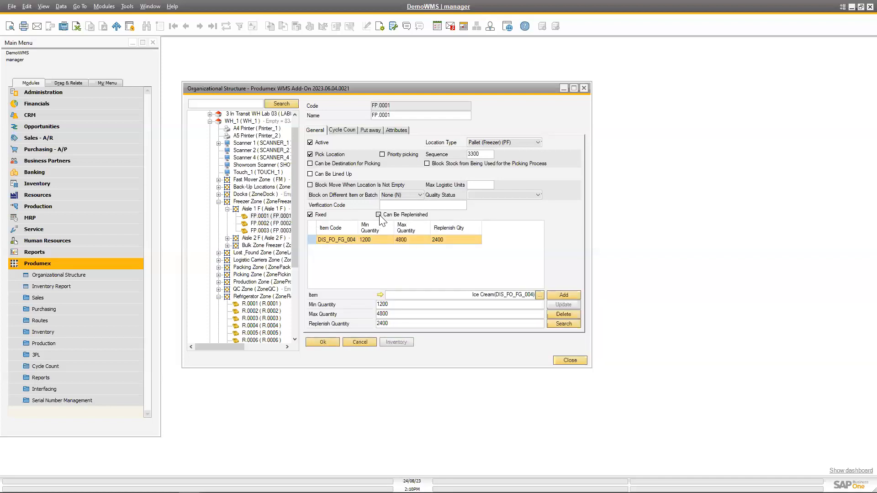
left_click(310, 215)
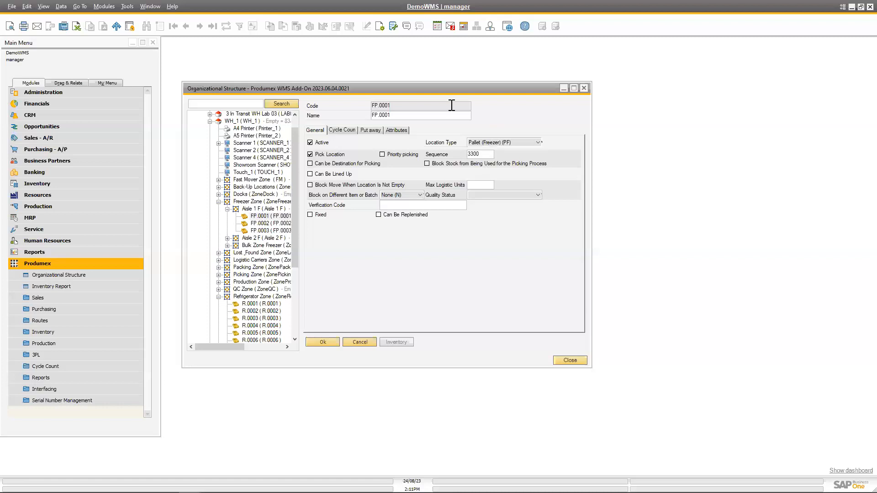
left_click(347, 131)
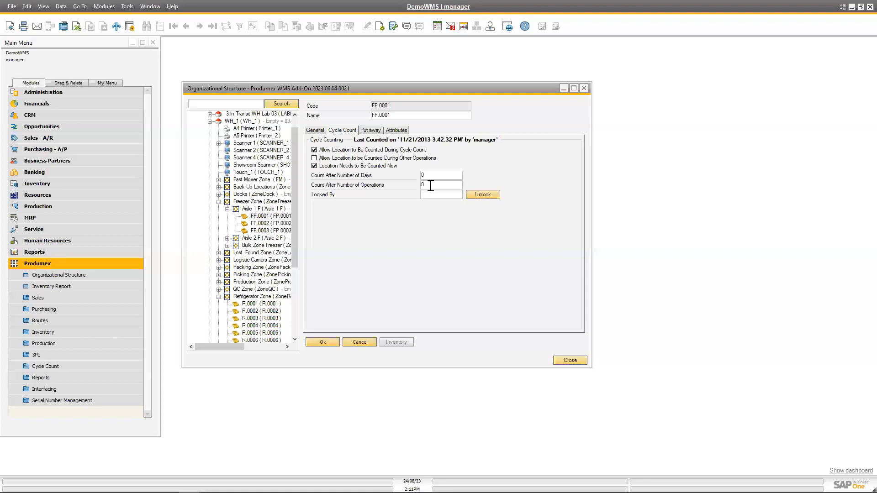
left_click(314, 131)
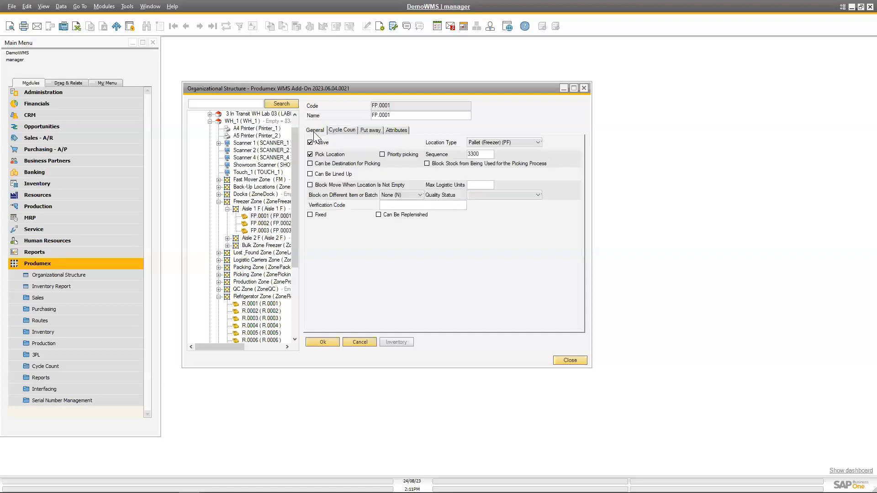
left_click(329, 343)
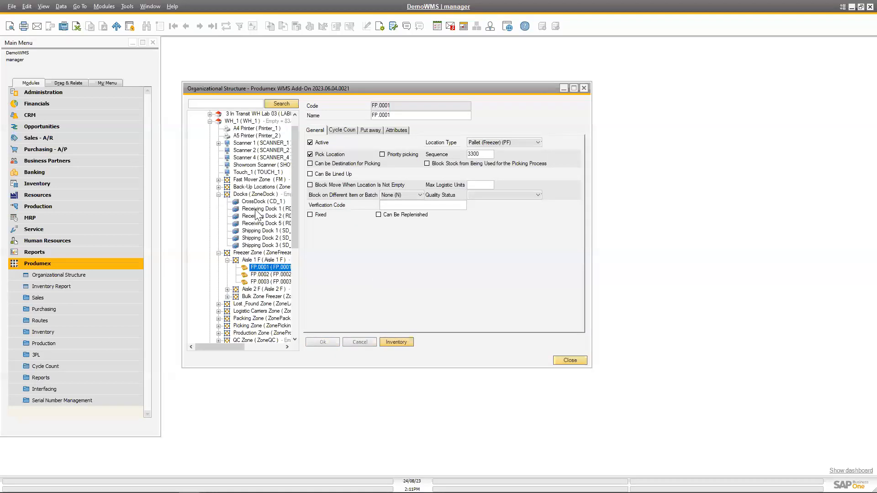
Examine the settings of Shipping Dock 1 in the Docks zone and the general settings of the Global Trading company.
left_click(267, 232)
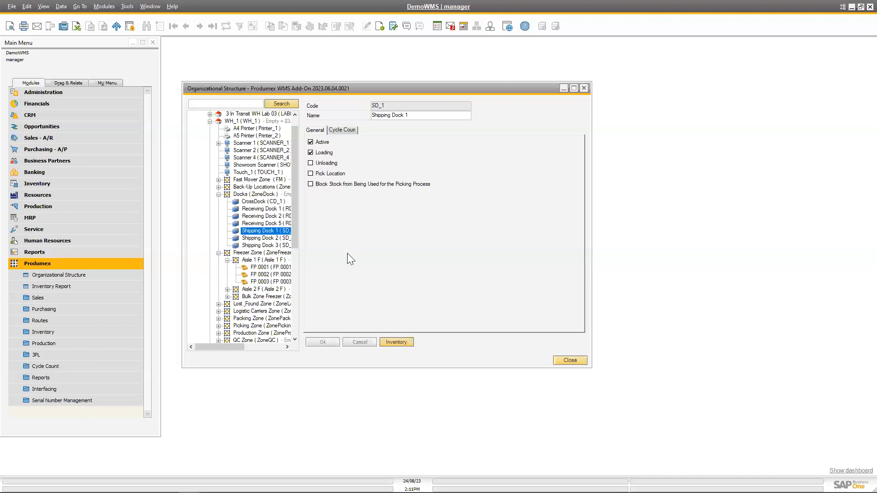
scroll(295, 150, "up", 1)
left_click(246, 121)
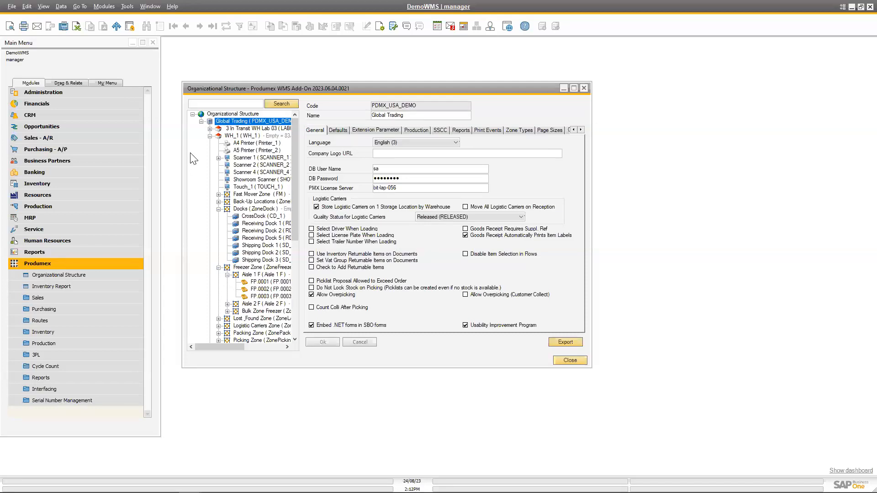
Open the selection criteria of the Produmex Inventory Report and close the Organizational Structure window.
left_click(61, 289)
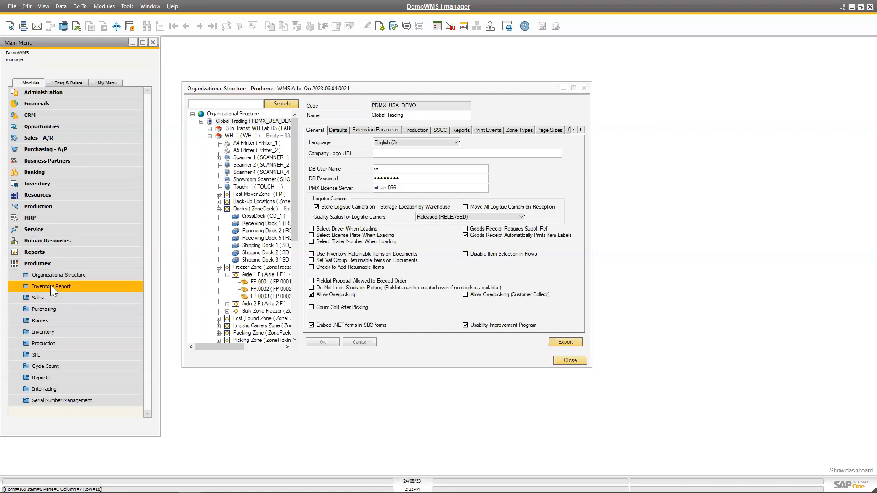
double_click(53, 289)
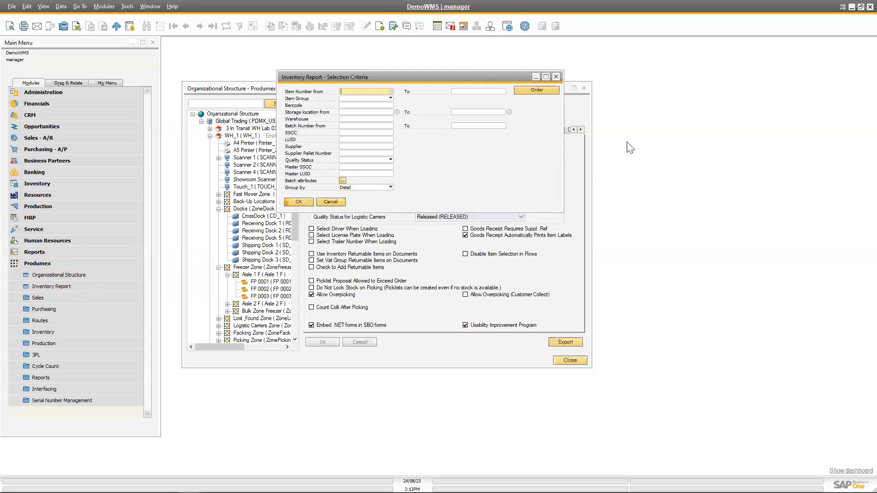
left_click(584, 88)
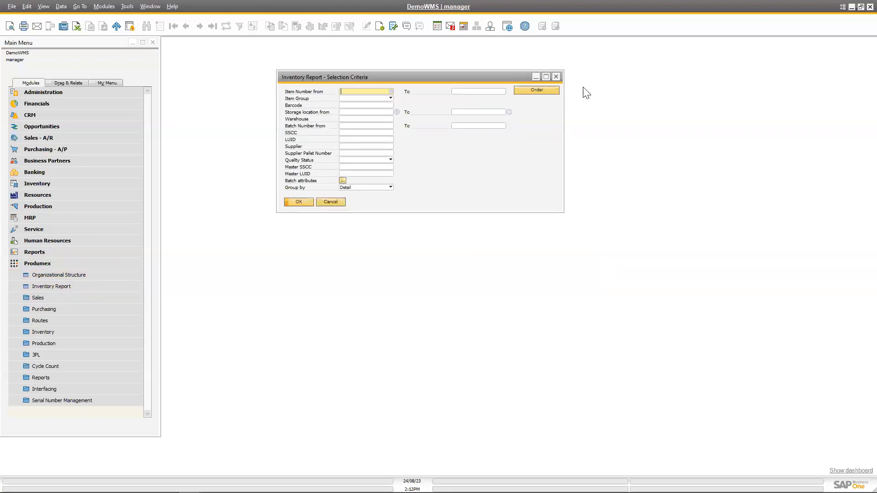
Open the Purchase Order form from the Purchasing - A/P module and go to the last purchase order.
left_click(64, 153)
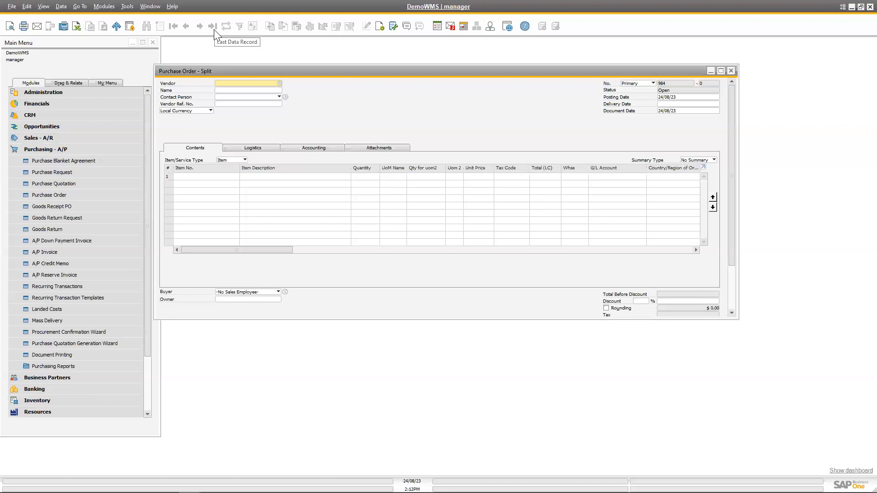
left_click(214, 29)
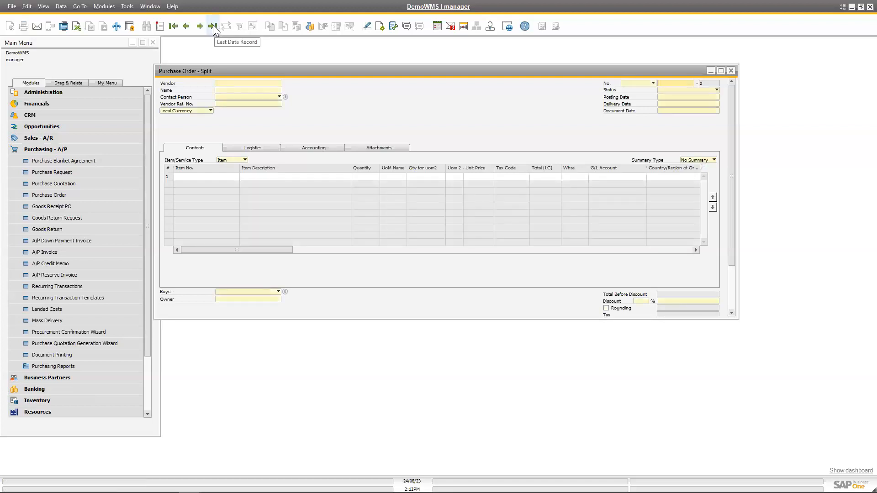
Display the last purchase order from Hardware Supply and minimize the Purchase Order form.
left_click(213, 26)
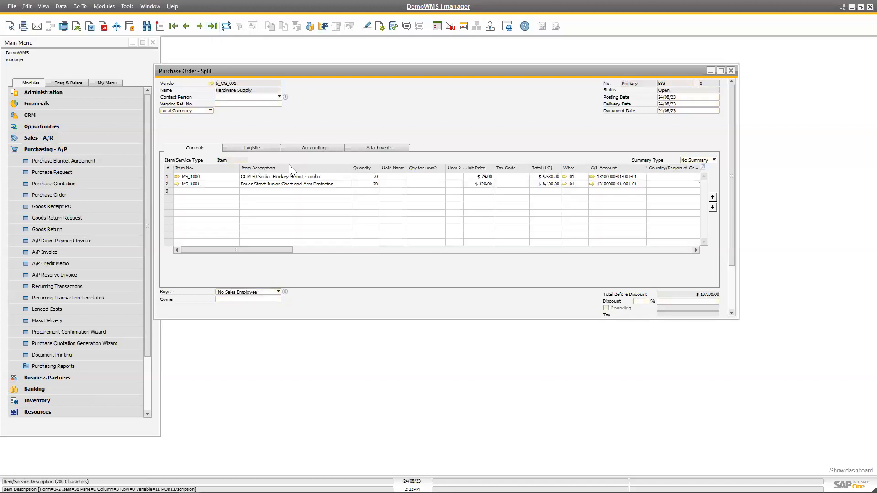
left_click(711, 71)
Run the Produmex Inventory Report for item numbers from MS_1000 to MS_1001.
left_click(378, 92)
type("ms_100")
key("Tab")
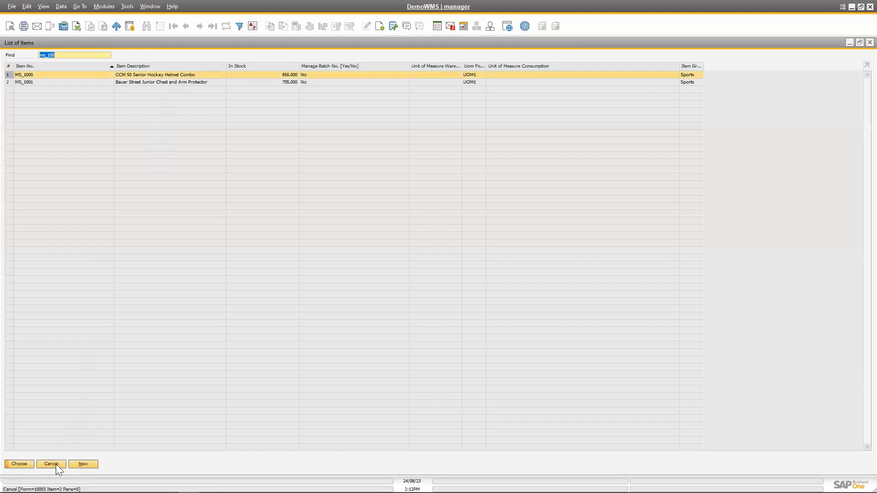
double_click(71, 74)
left_click(471, 91)
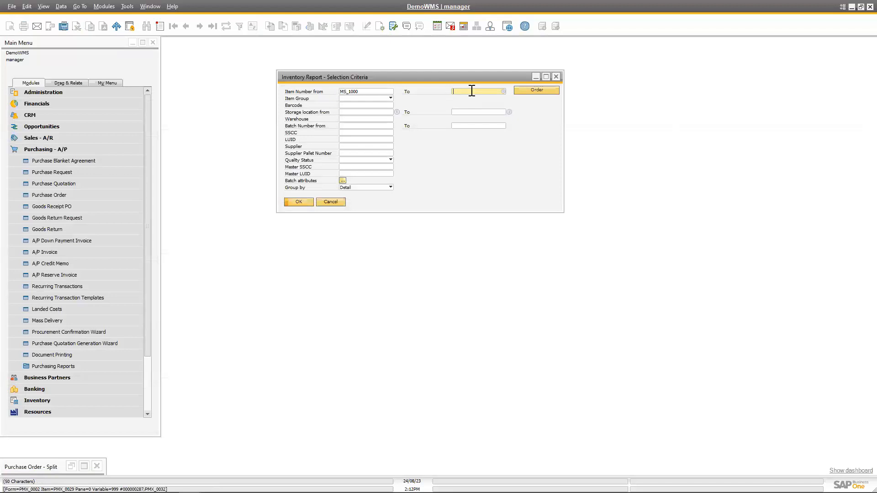
type("ms_1001")
key("Tab")
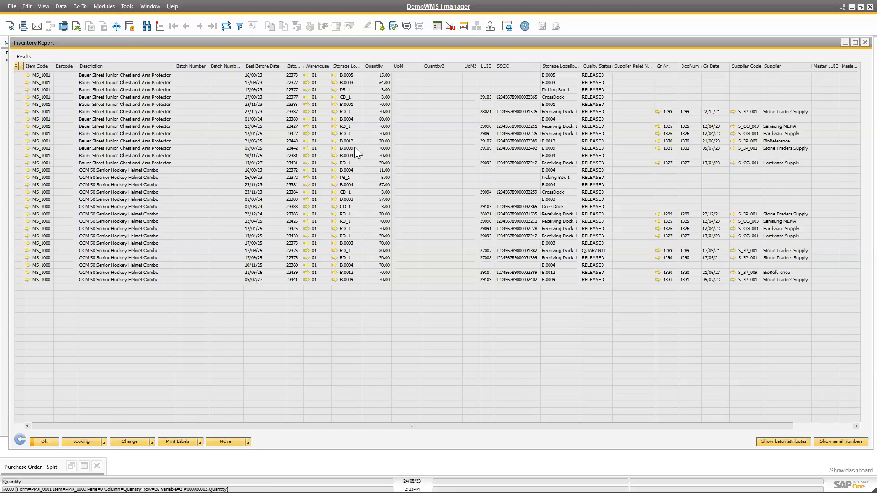
Sort the inventory report results by storage location in ascending order and minimize the report.
left_click(350, 65)
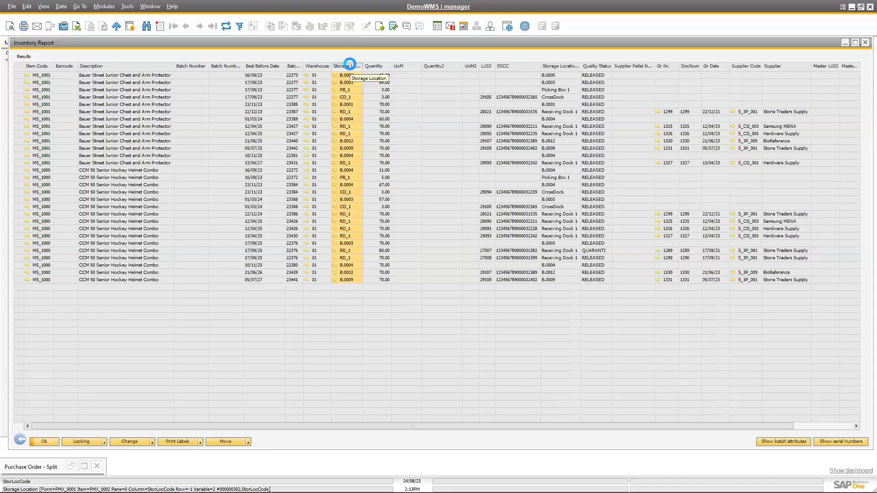
left_click(349, 65)
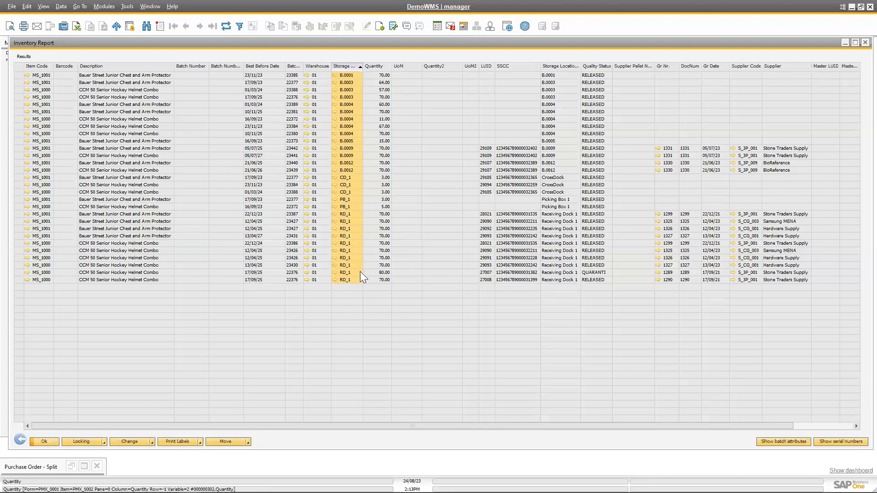
left_click(844, 43)
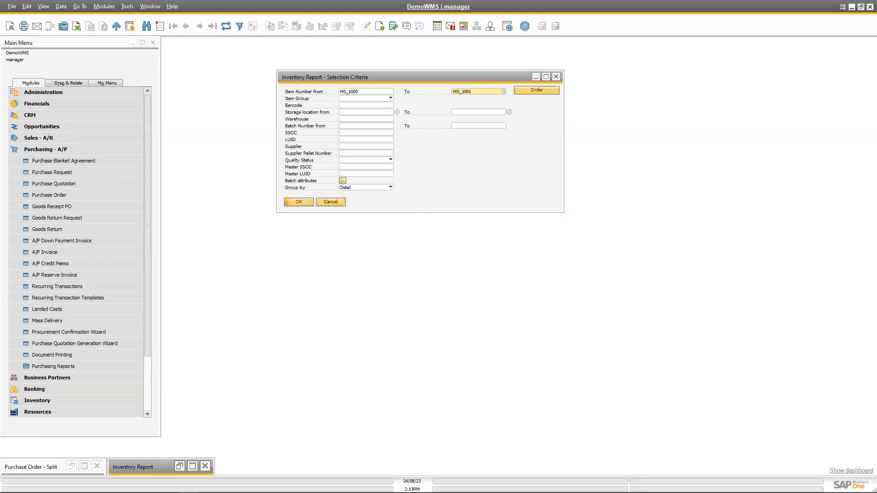
Switch to the Produmex scanner window, make it taller, and move the Inventory Report selection criteria window aside.
left_click(235, 492)
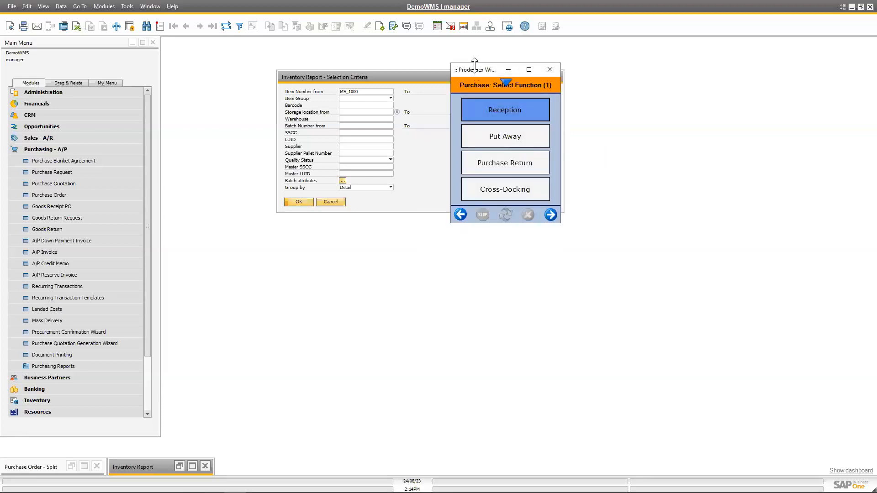
left_click_drag(474, 63, 479, 50)
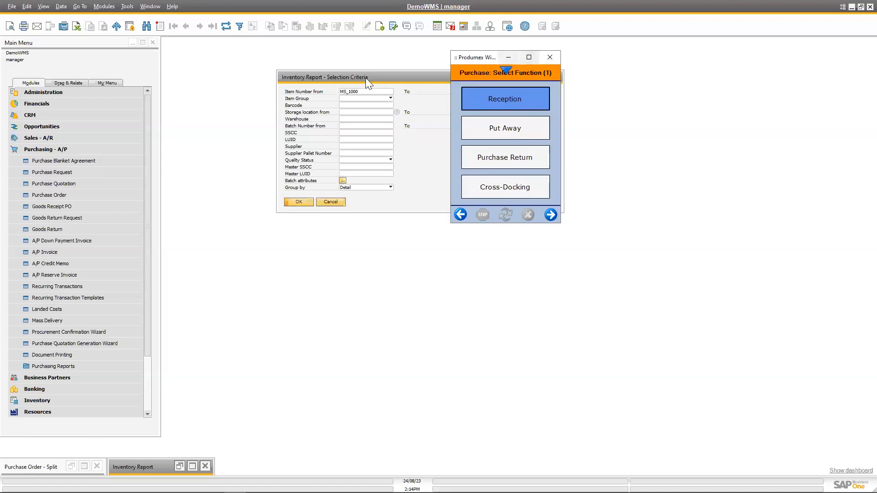
left_click_drag(365, 78, 328, 74)
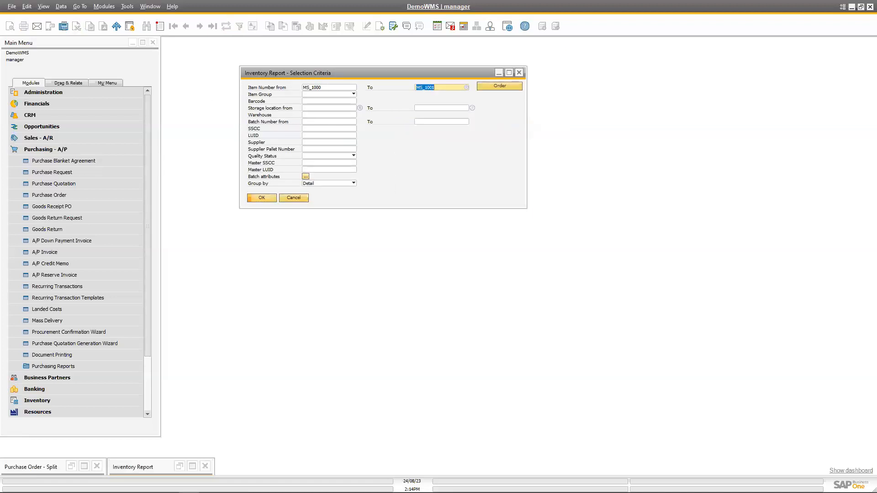
key("alt+Tab")
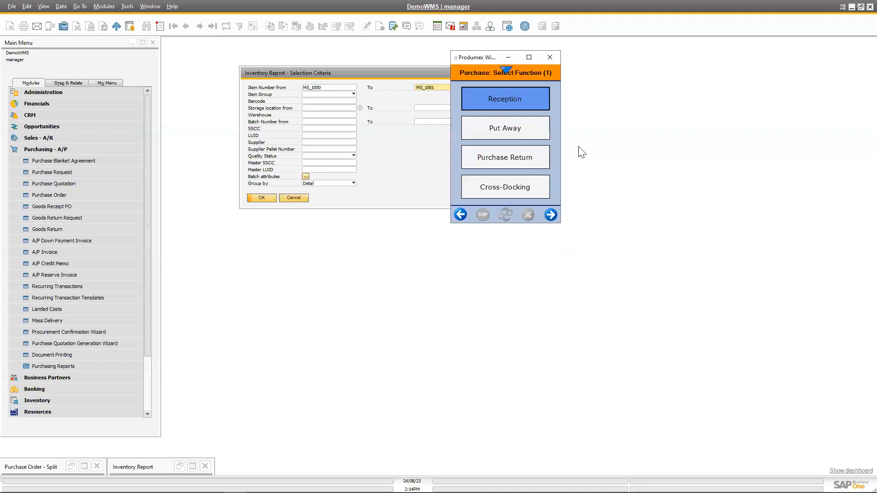
Examine the Reception location list and both pages of Purchase functions, returning to the main function selection.
left_click(502, 98)
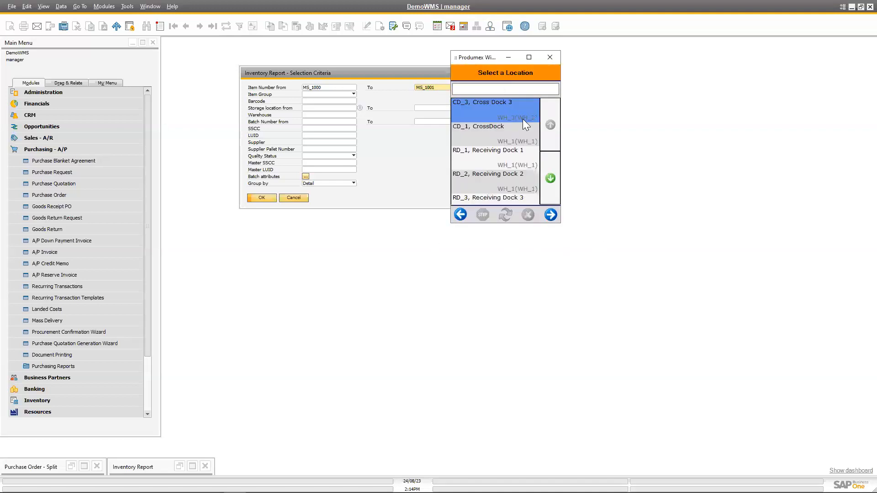
left_click(461, 214)
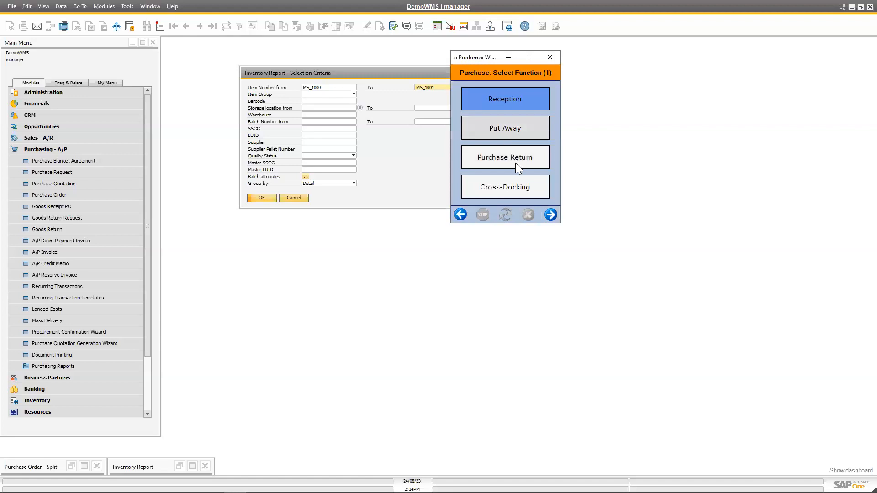
left_click(553, 215)
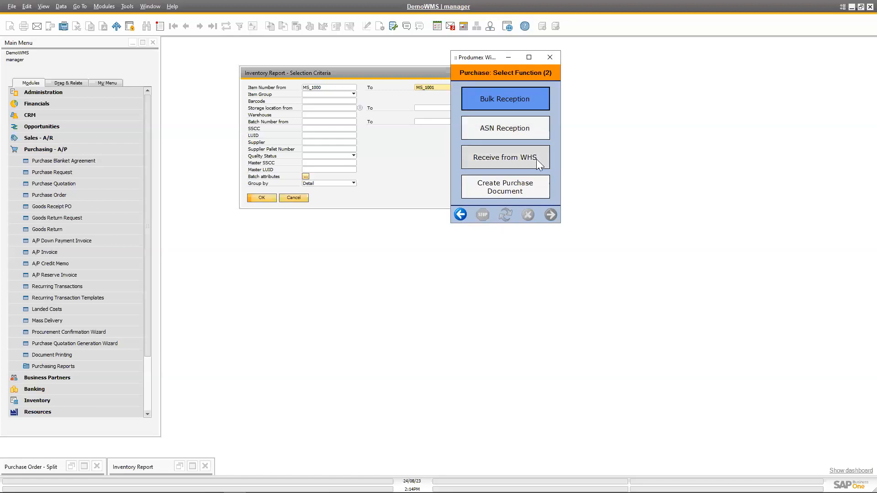
left_click(460, 215)
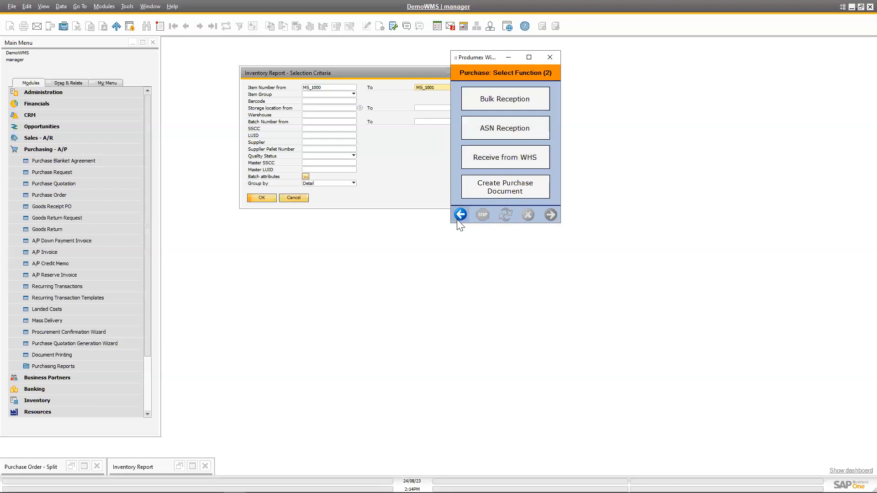
left_click(459, 216)
Examine all pages of the scanner's Sales functions, from Picking to Reprint Logistics Label, and return to the main function selection.
left_click(517, 133)
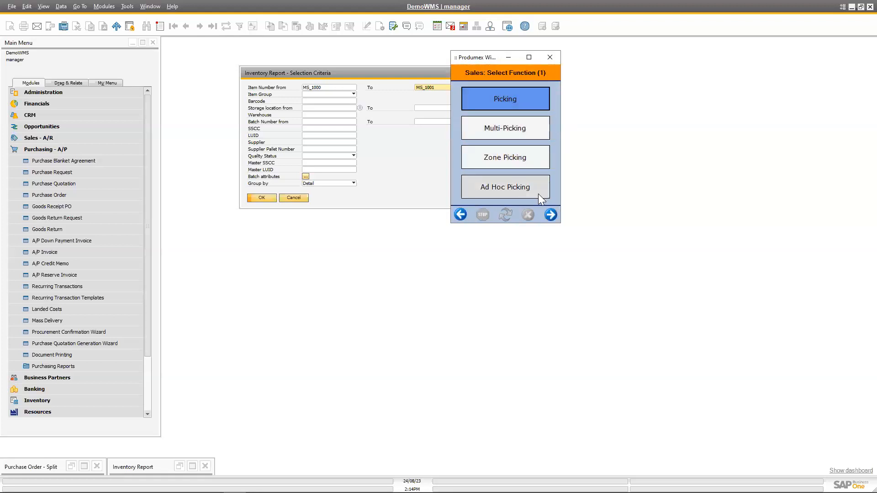
left_click(551, 215)
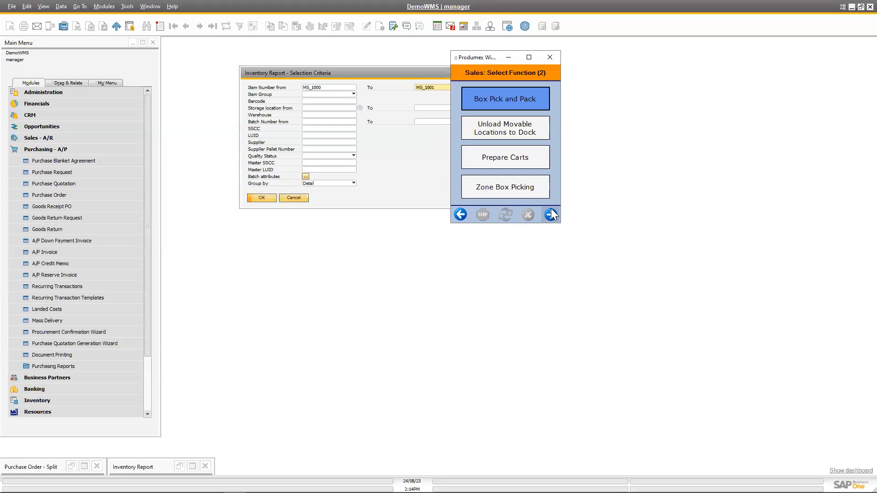
left_click(551, 211)
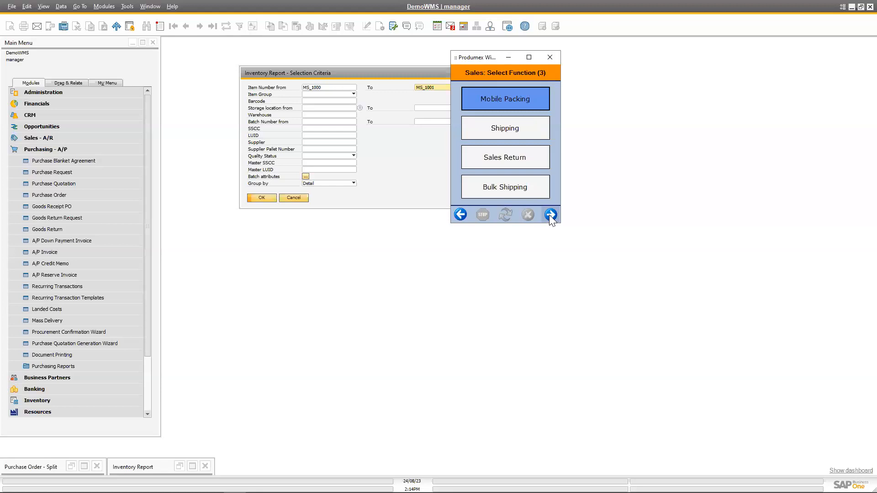
left_click(549, 214)
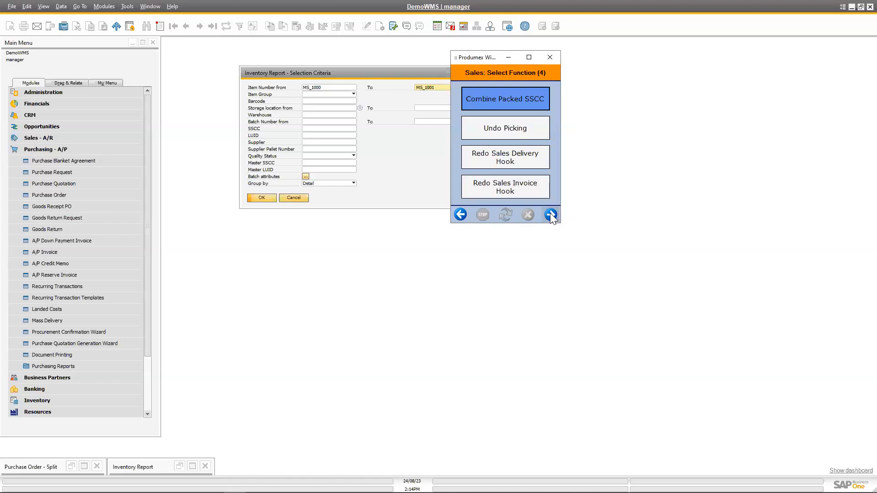
left_click(550, 214)
left_click(461, 215)
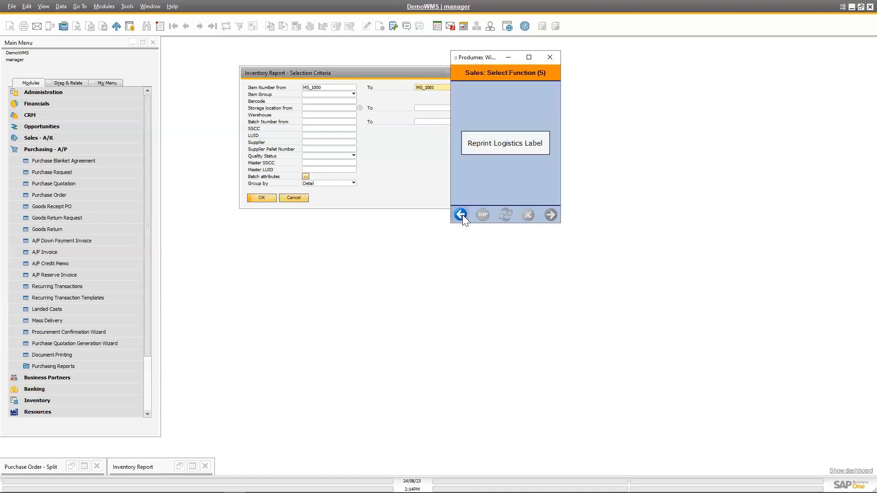
left_click(461, 215)
left_click(461, 215)
left_click(461, 214)
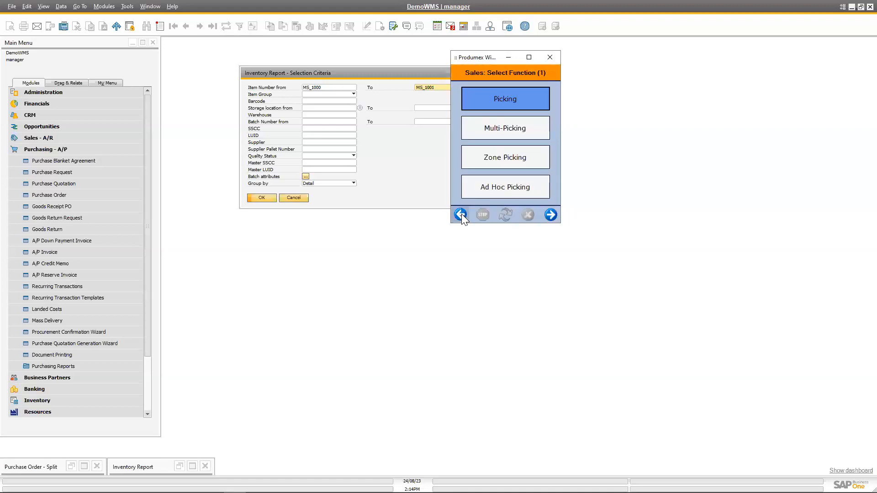
left_click(462, 214)
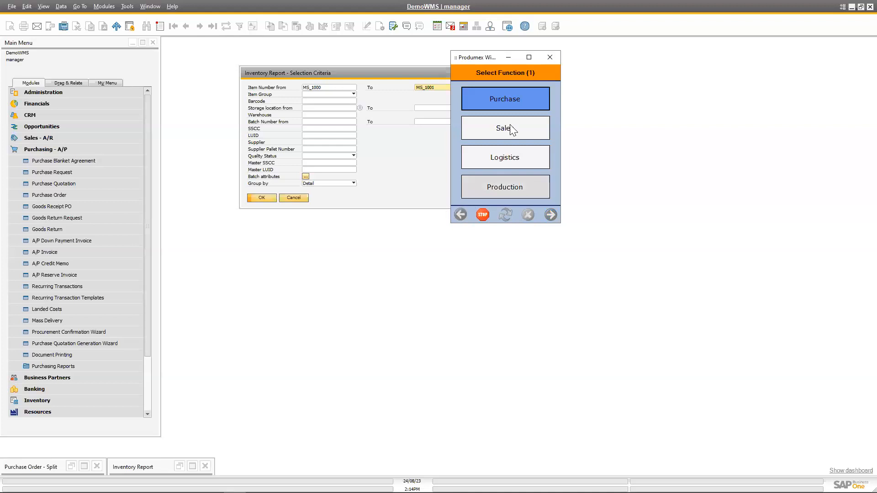
Start a purchase Reception at location RD_2, Receiving Dock 2.
left_click(507, 105)
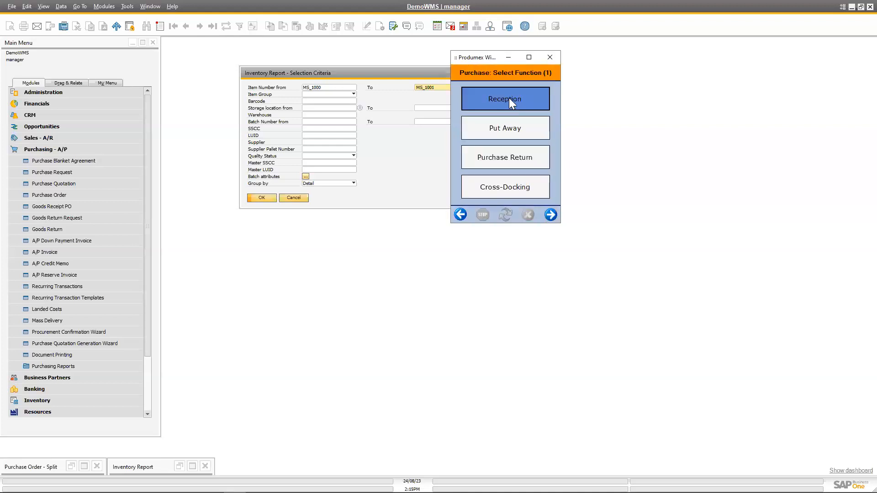
left_click(509, 98)
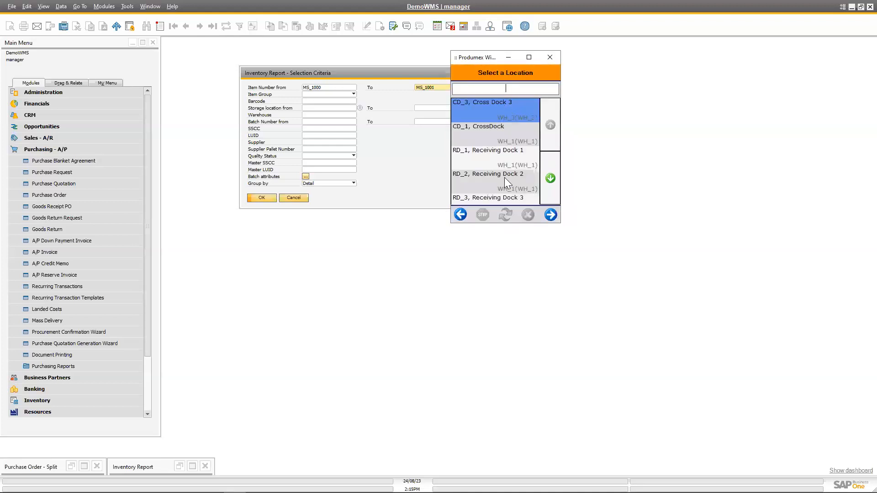
left_click(506, 178)
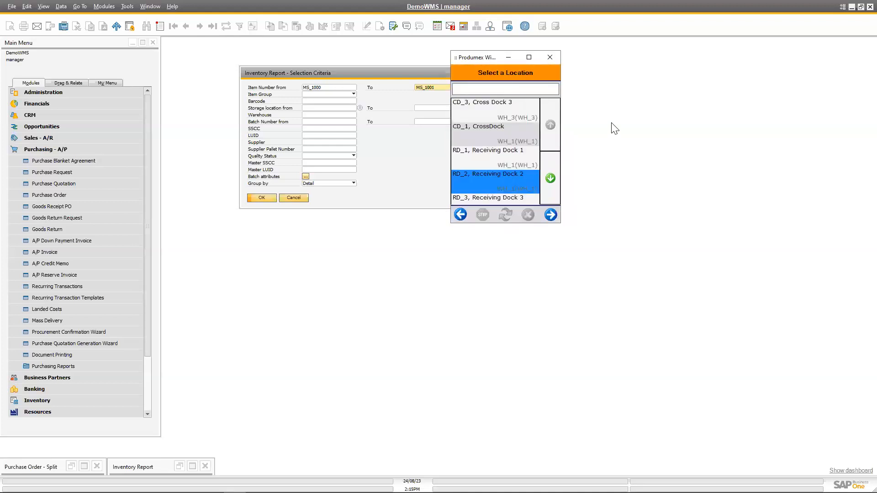
left_click(551, 215)
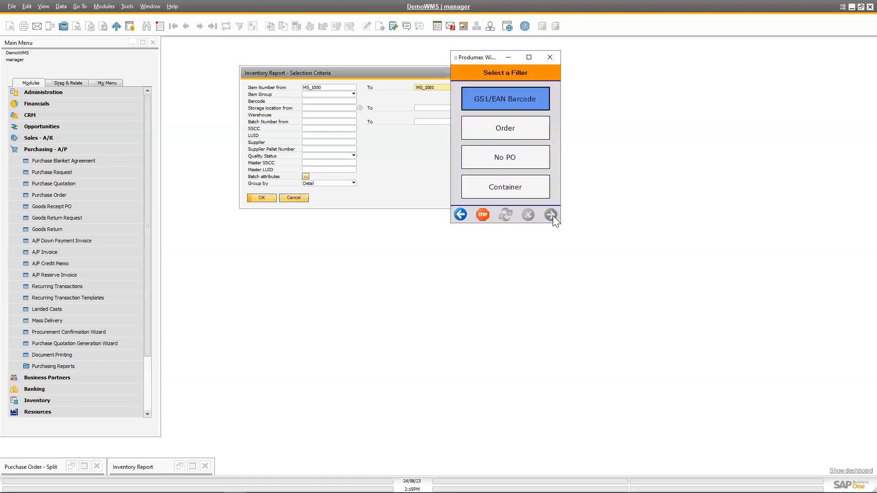
Filter the reception by Order and choose the last Hardware Supply purchase order in the list.
left_click(494, 118)
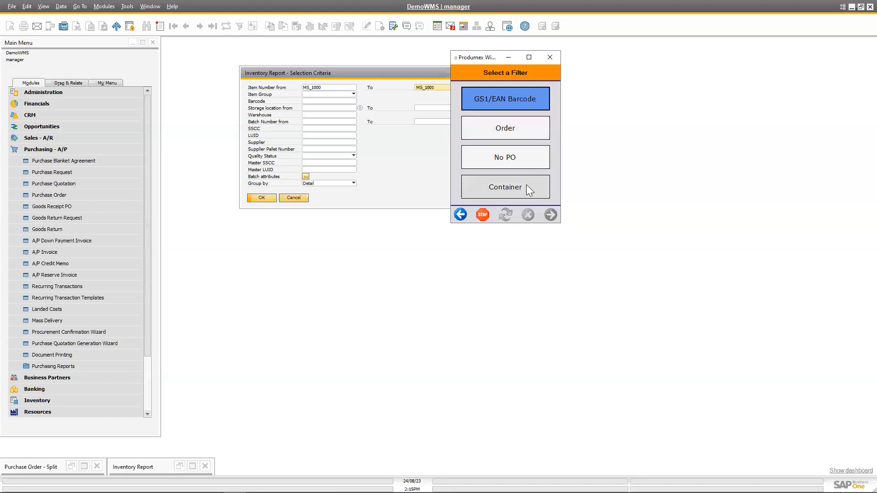
left_click(526, 127)
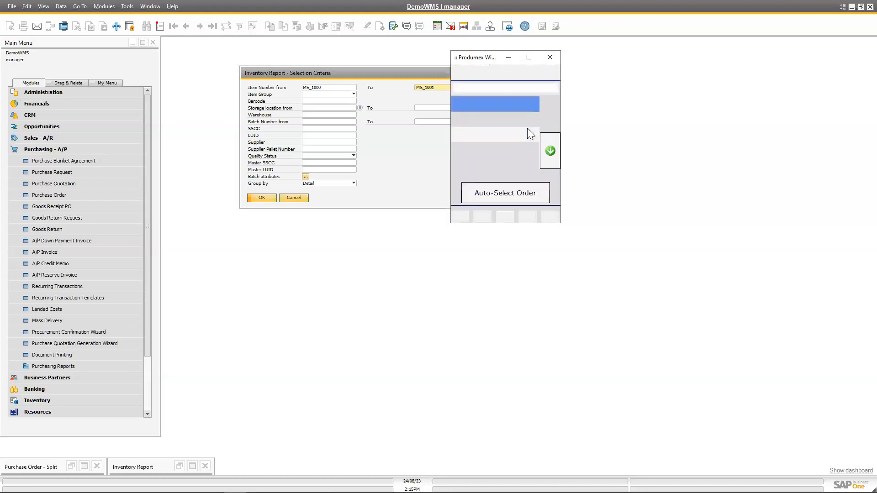
left_click(550, 166)
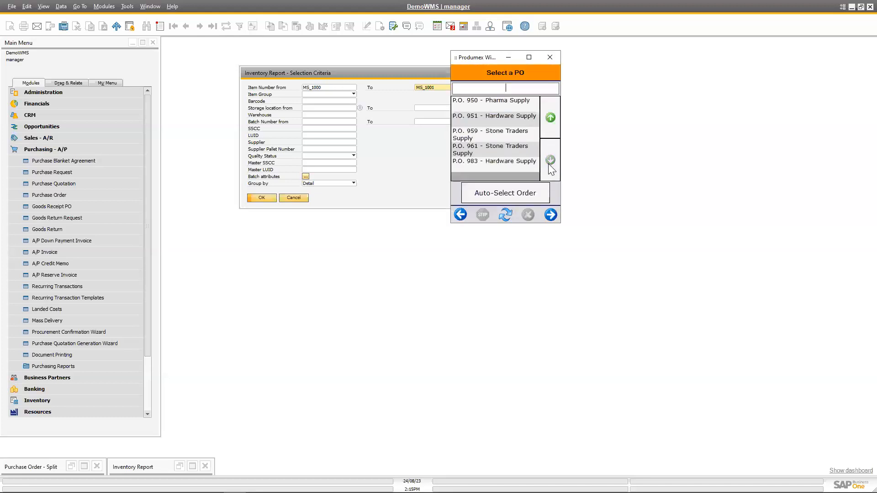
left_click(516, 162)
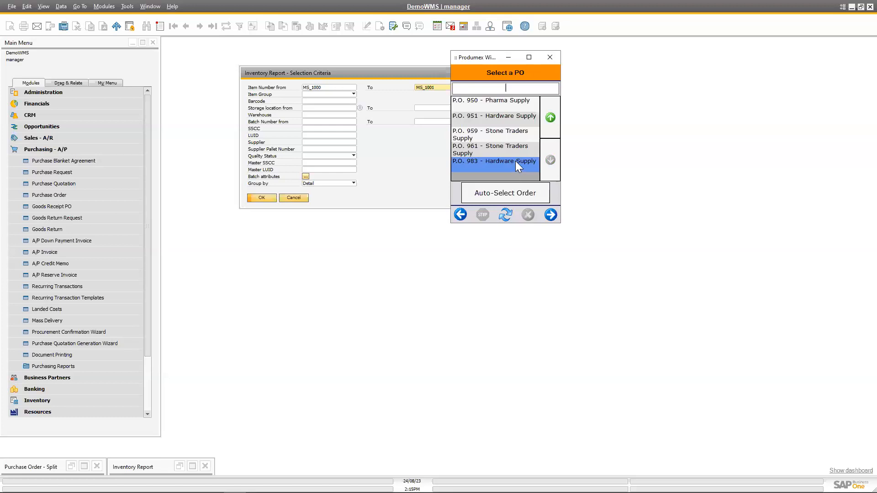
left_click(550, 214)
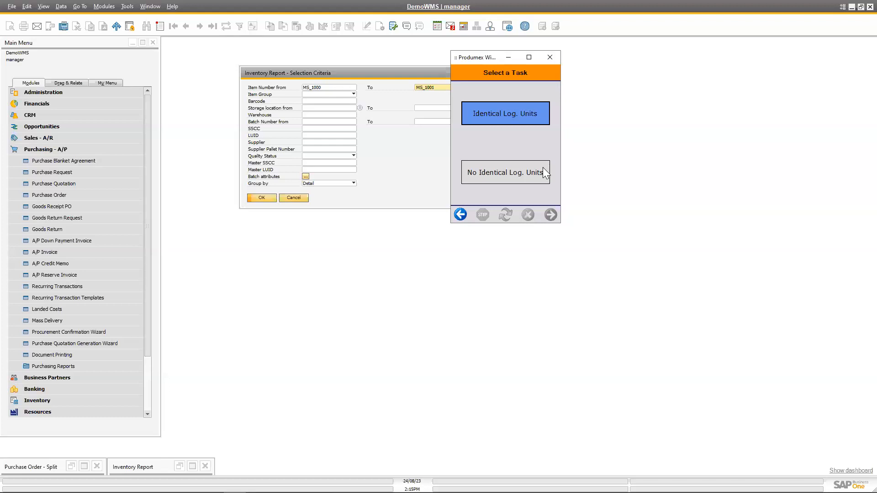
Choose No Identical Log. Units, logistic carrier LC_001 - Chep Pallet, and product MS_1000 - CCM 50 Senior Hockey Helmet Combo for the reception.
left_click(531, 172)
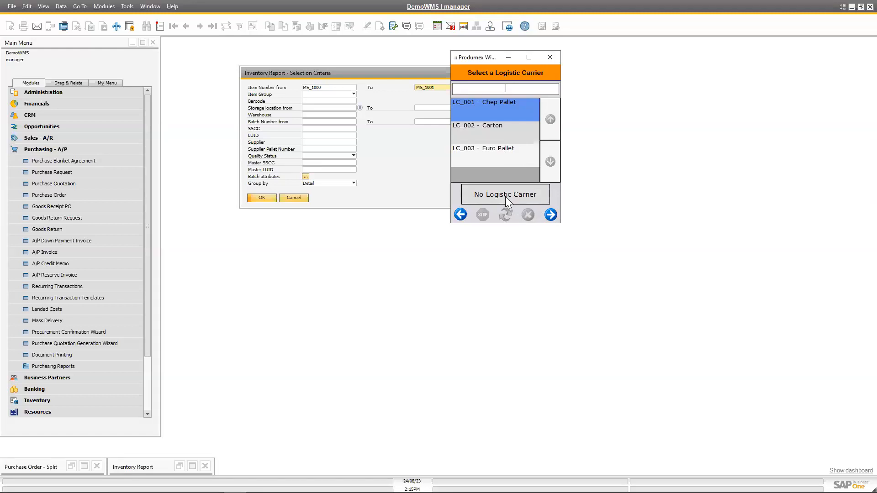
left_click(555, 212)
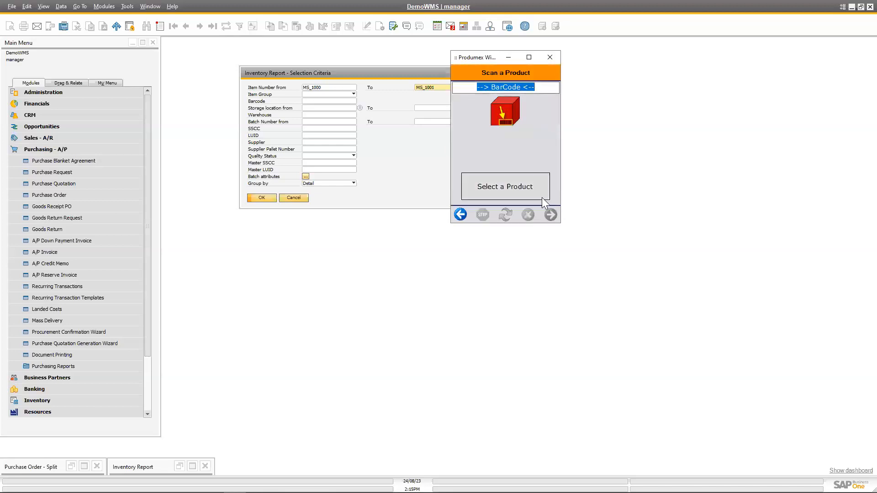
left_click(527, 190)
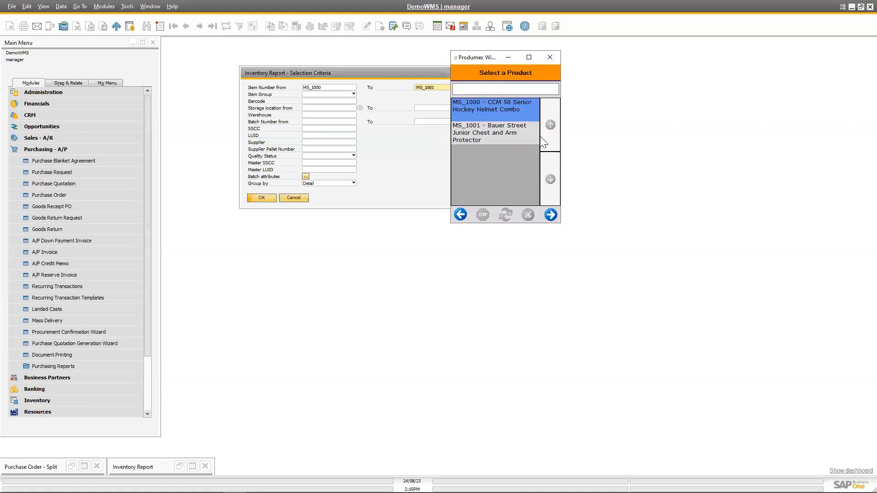
left_click(550, 215)
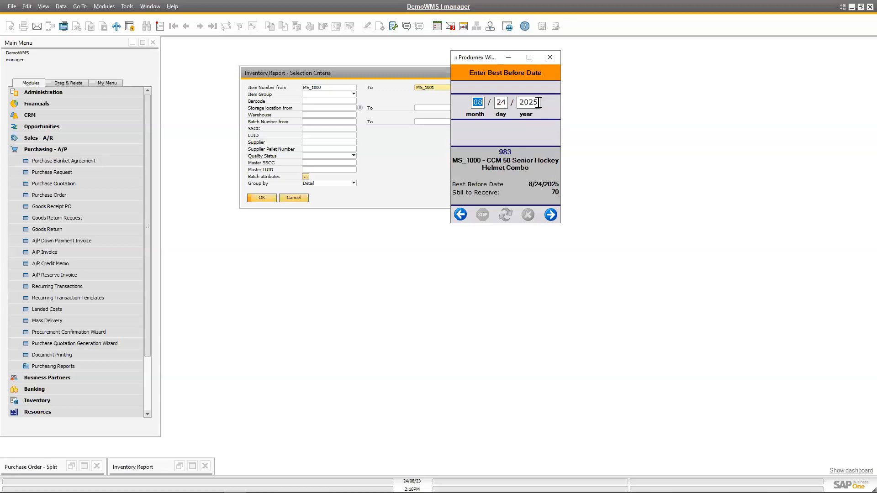
Accept best before date 8/24/2025, manufacturing date 08/24/2023 and quantity 70 for MS_1000, declining to enter a new best before date.
left_click(551, 215)
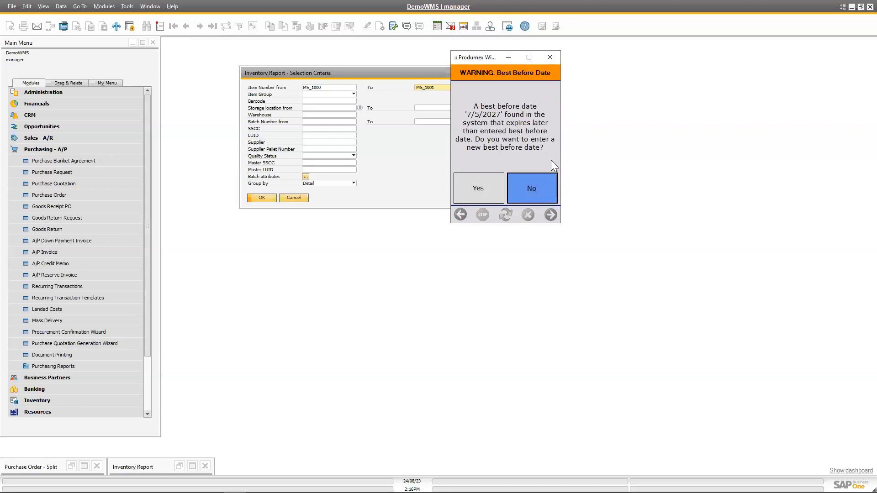
left_click(535, 191)
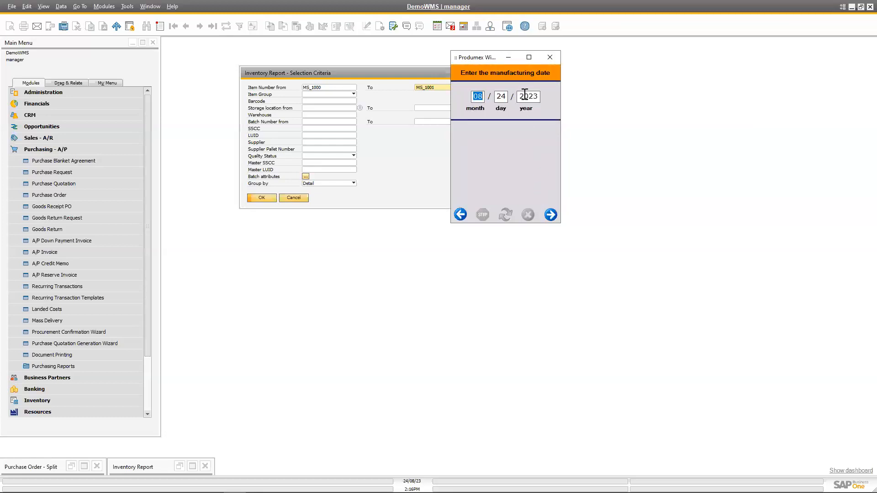
left_click(551, 214)
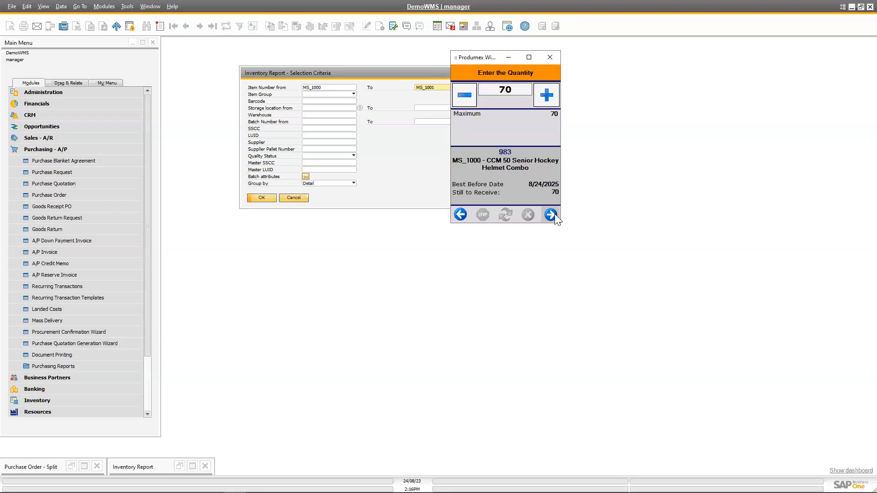
left_click(554, 218)
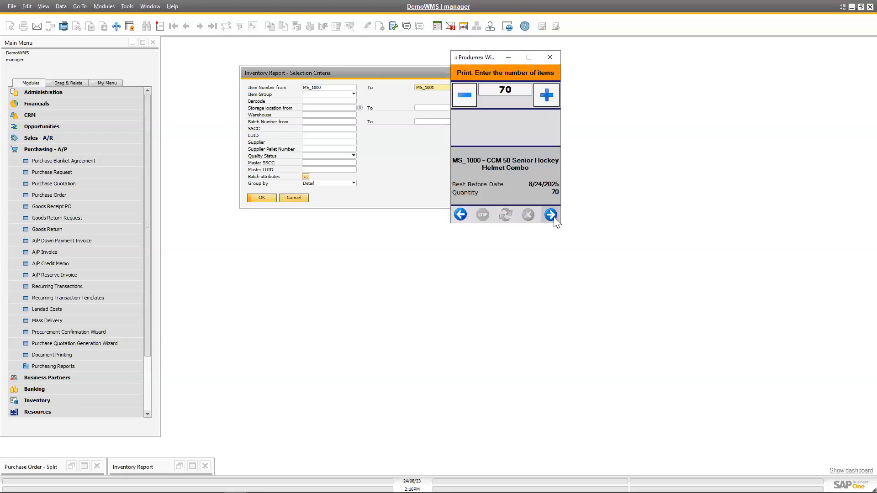
Print 70 item labels for MS_1000 and dismiss the PDFCreator output without saving it.
left_click(550, 215)
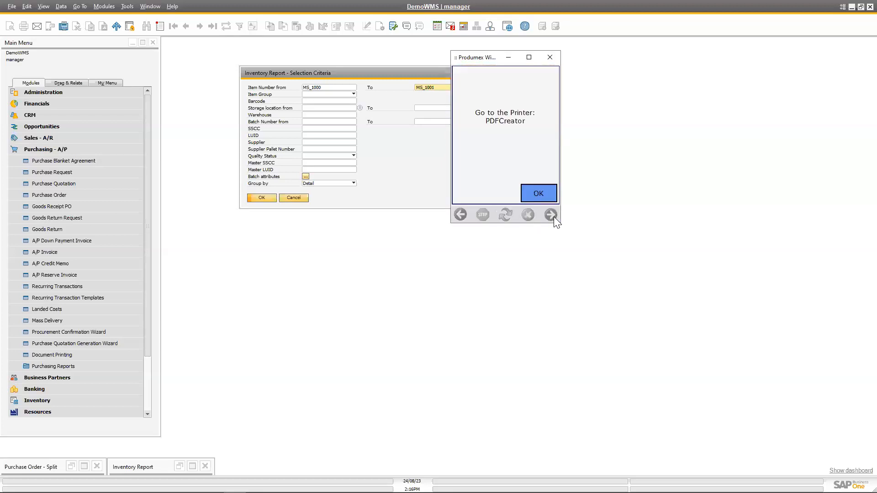
left_click(554, 215)
left_click(539, 197)
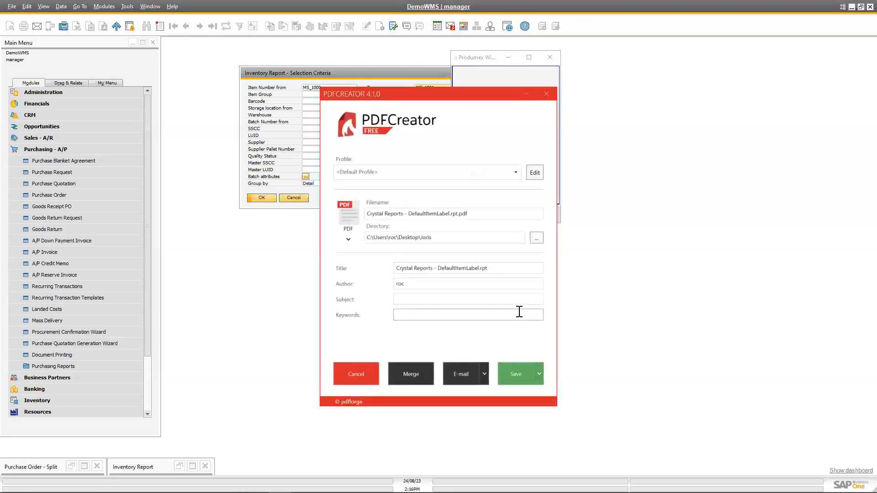
left_click(546, 95)
left_click(540, 191)
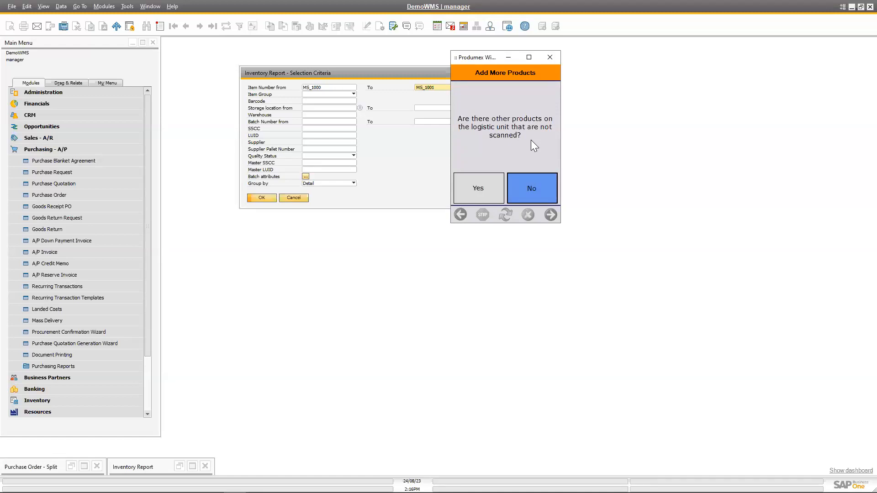
Add product MS_1001 - Bauer Street Junior Chest and Arm Protector to the logistic unit, keeping best before date 8/24/2025.
left_click(475, 188)
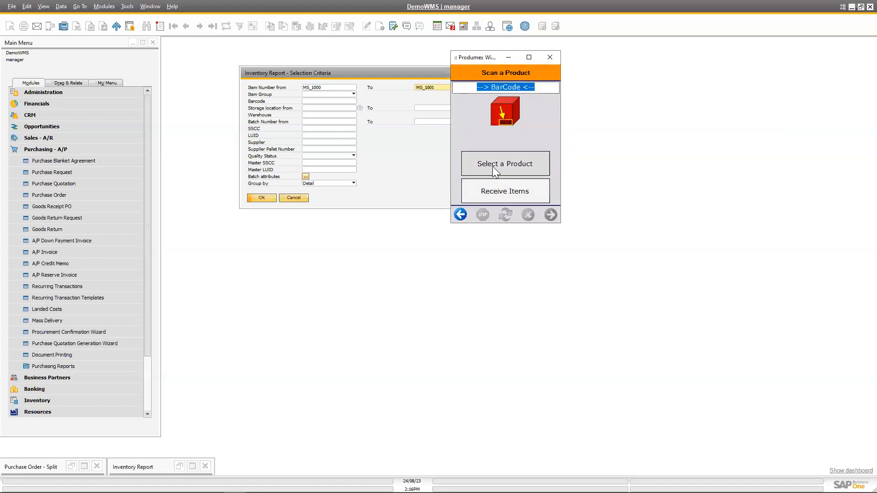
left_click(493, 167)
left_click(554, 215)
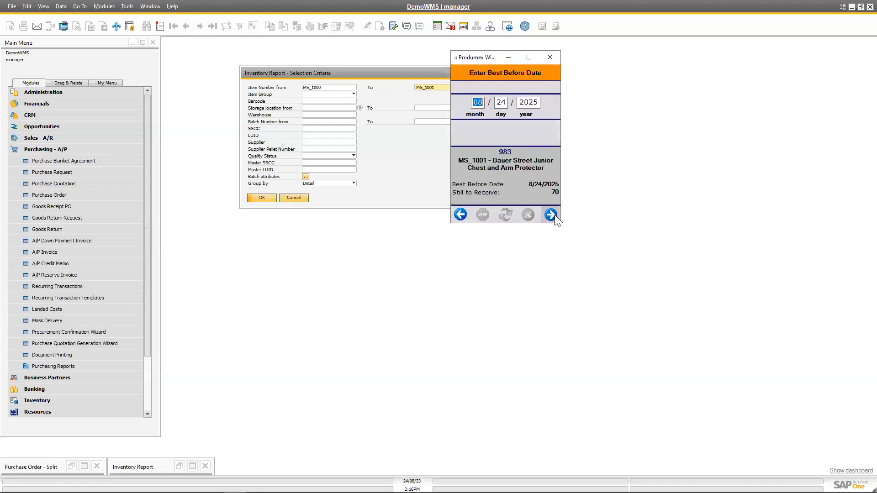
left_click(551, 214)
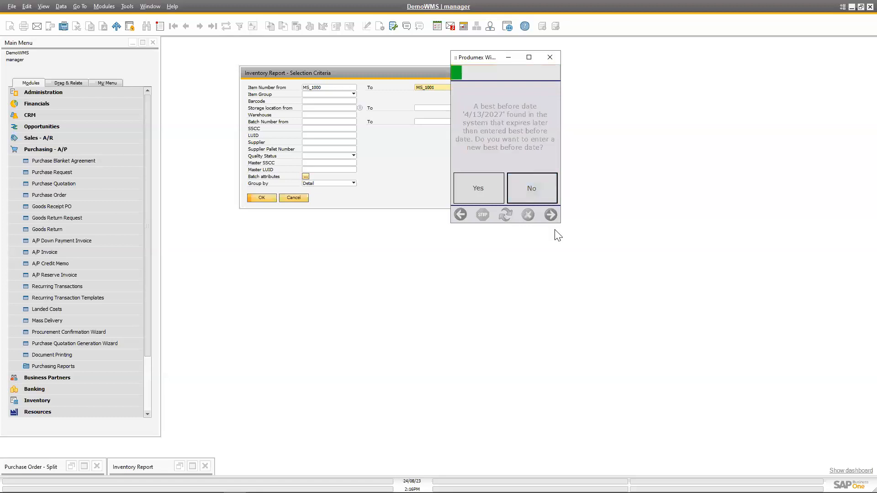
left_click(552, 215)
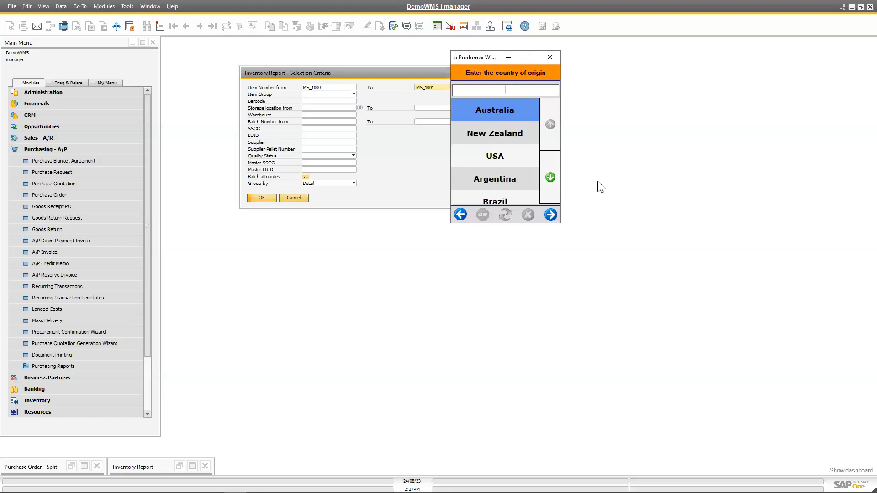
Set the country of origin to Argentina and accept a received quantity of 70 for MS_1001.
left_click(556, 183)
left_click(550, 124)
left_click(497, 181)
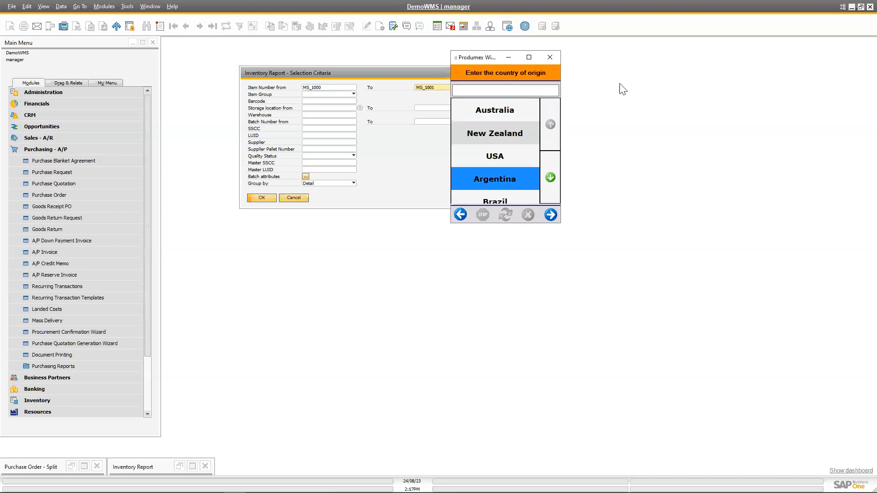
left_click(551, 214)
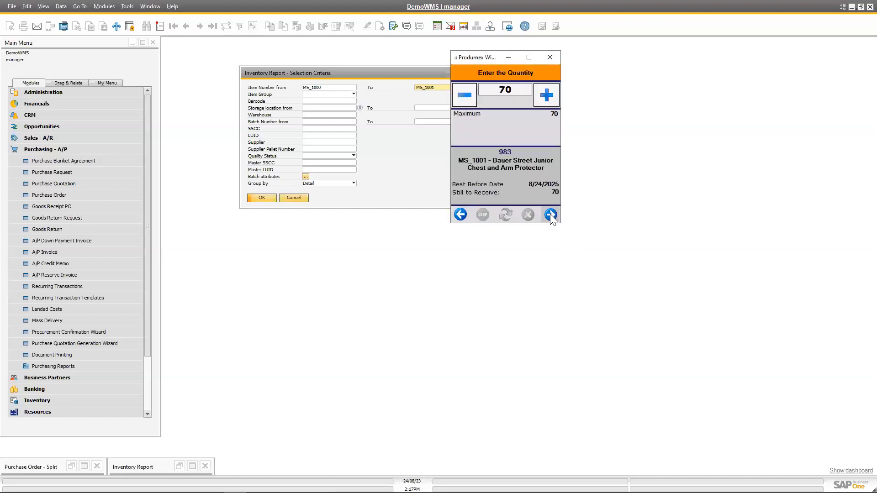
left_click(550, 215)
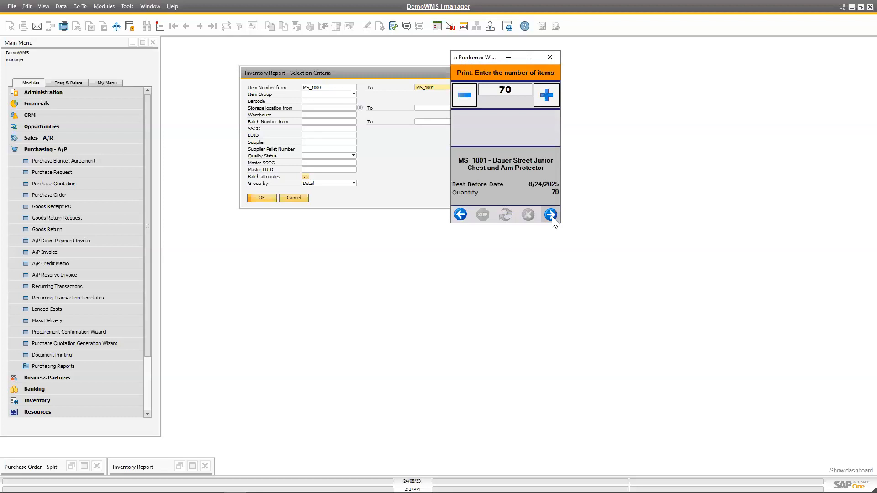
Print 70 item labels for MS_1001 and close the PDFCreator output without saving.
left_click(550, 215)
left_click(550, 215)
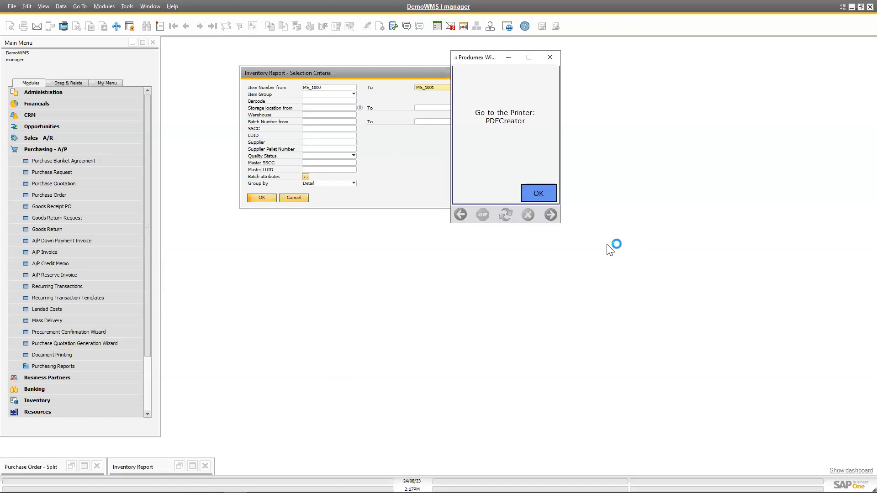
left_click(539, 194)
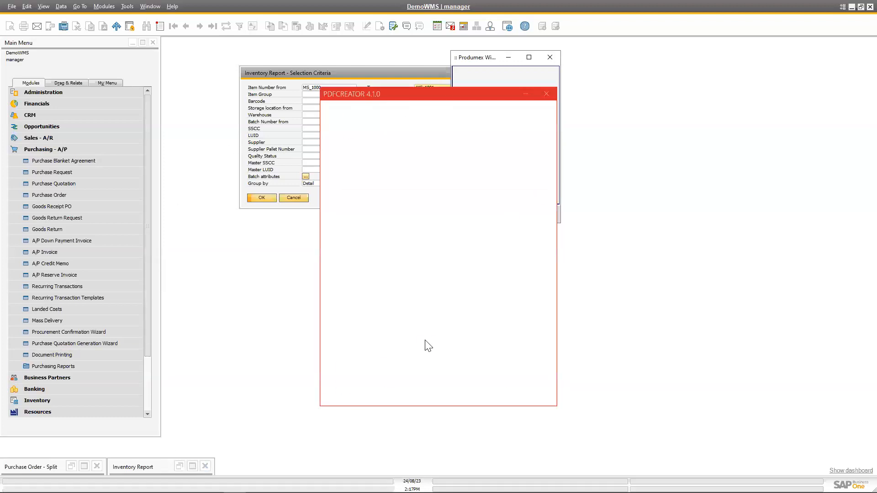
left_click(547, 94)
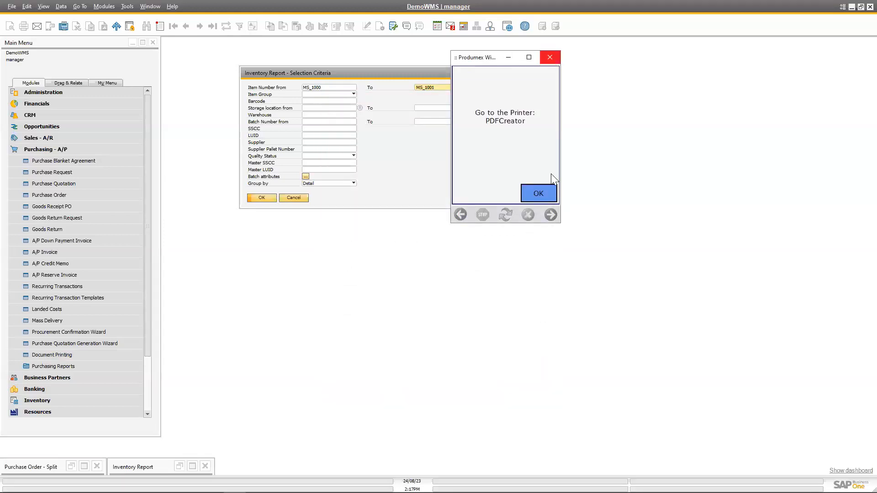
left_click(545, 195)
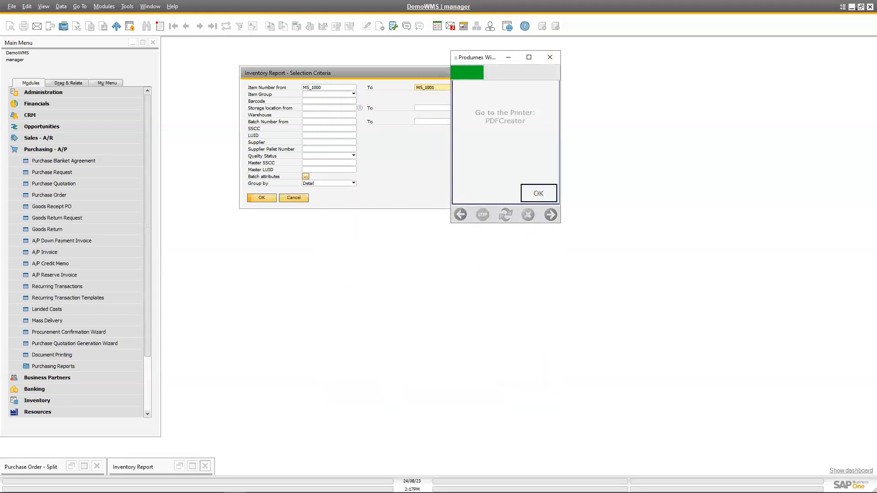
Dismiss the goods receipt label PDF, then refresh the Inventory Report and sort it by storage location.
left_click(192, 466)
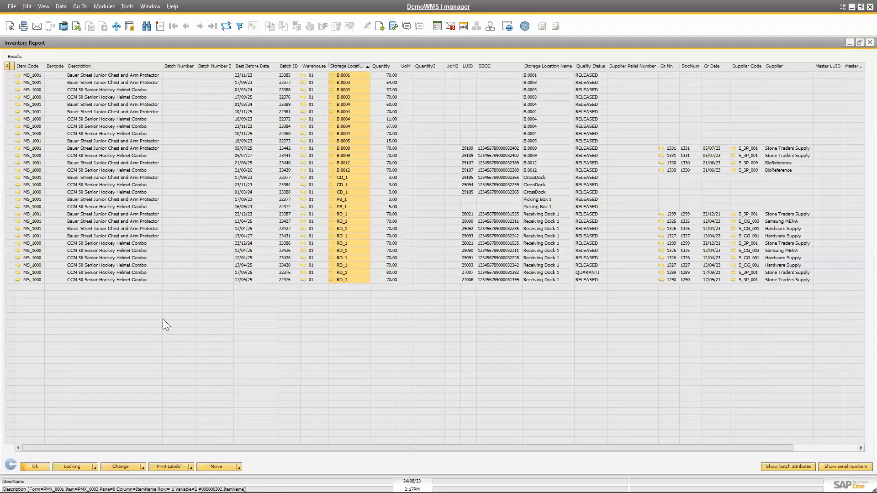
left_click(224, 27)
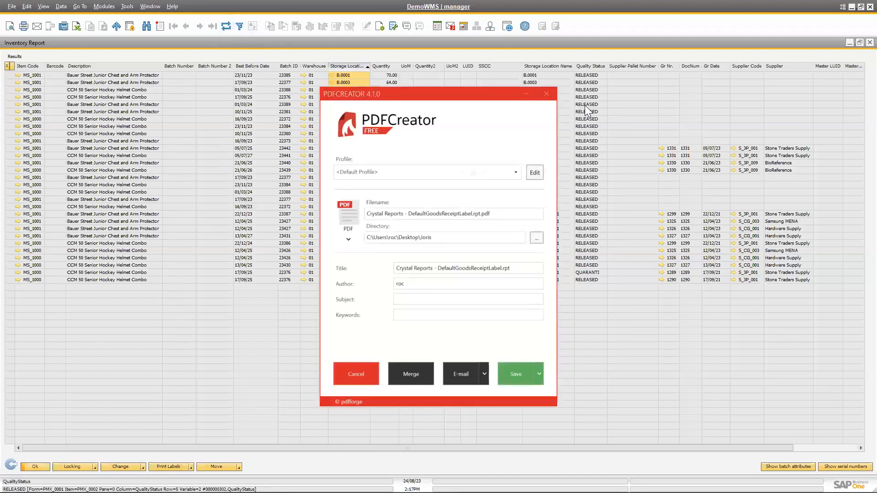
left_click(549, 93)
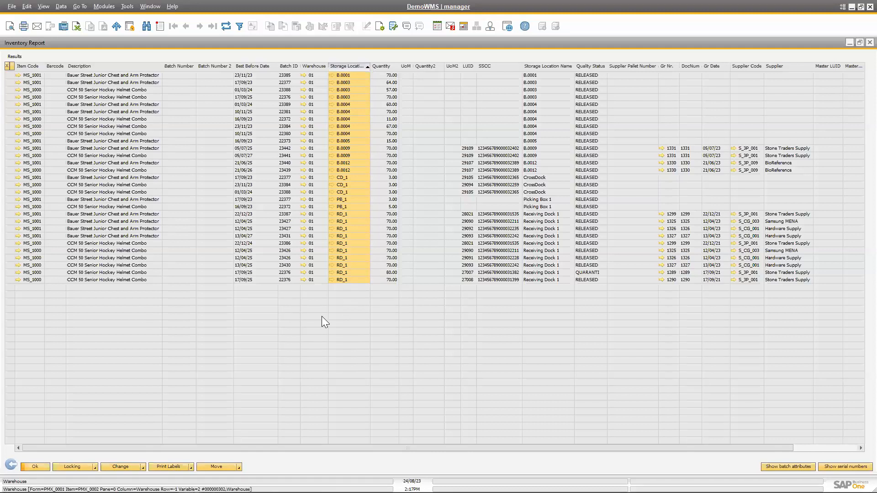
left_click(226, 29)
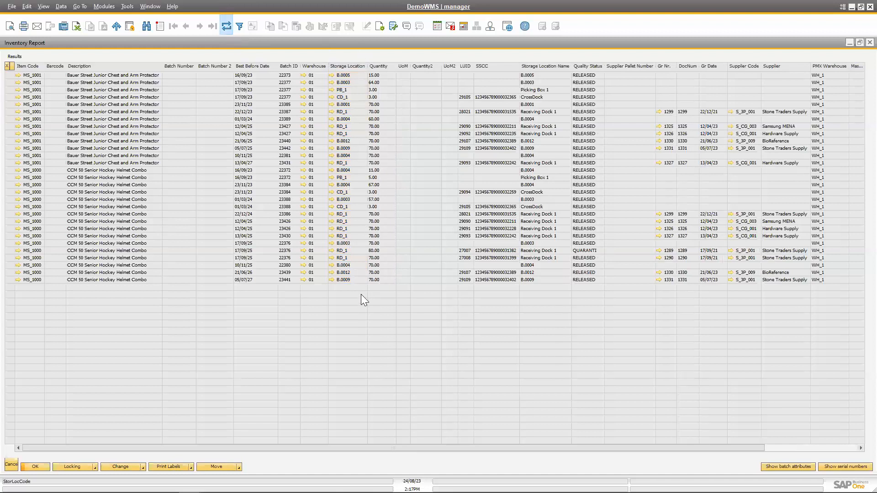
double_click(350, 65)
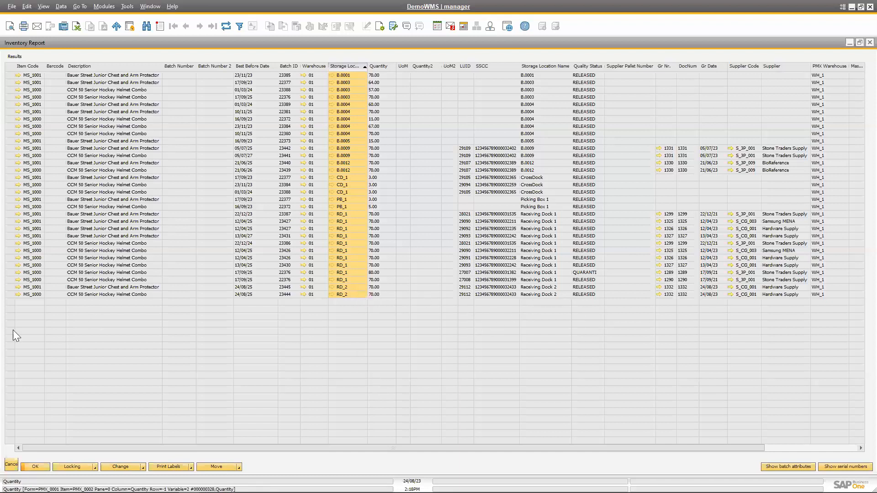
key("alt+Tab")
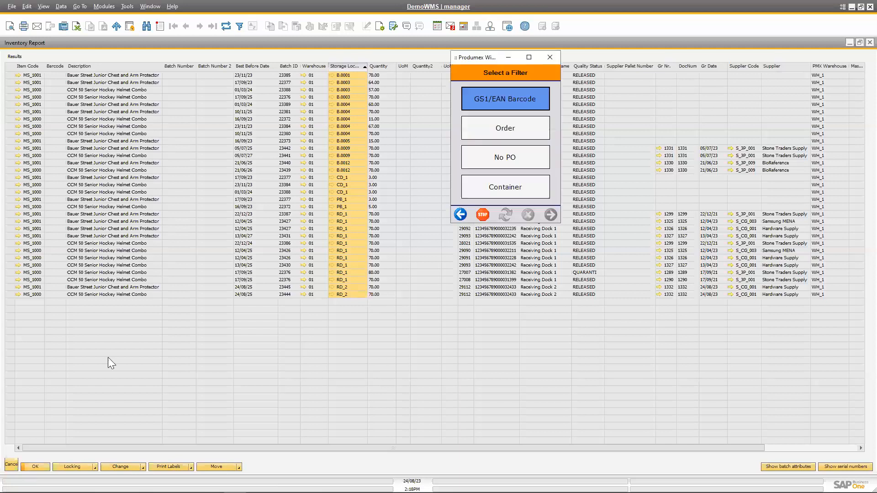
left_click(461, 215)
left_click(524, 131)
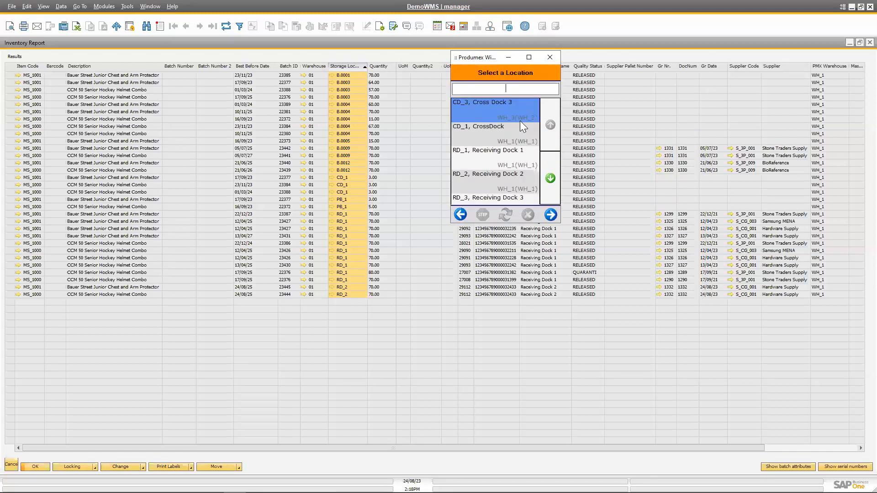
left_click(509, 182)
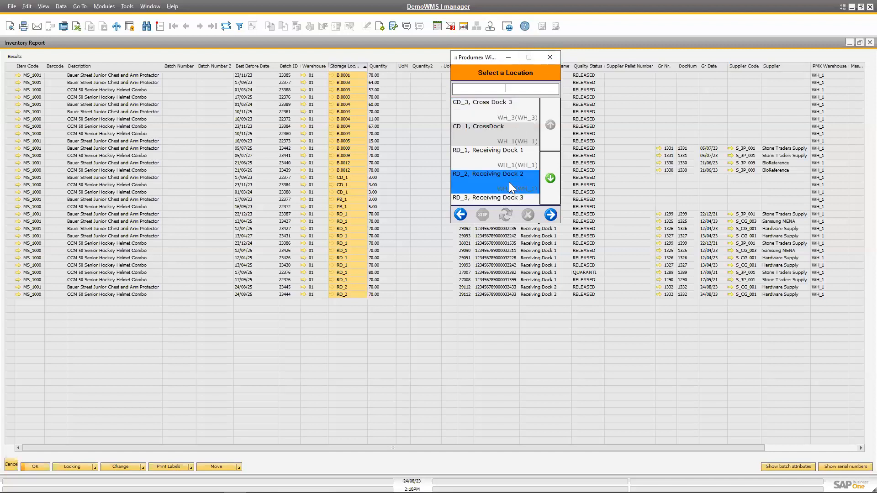
left_click(551, 215)
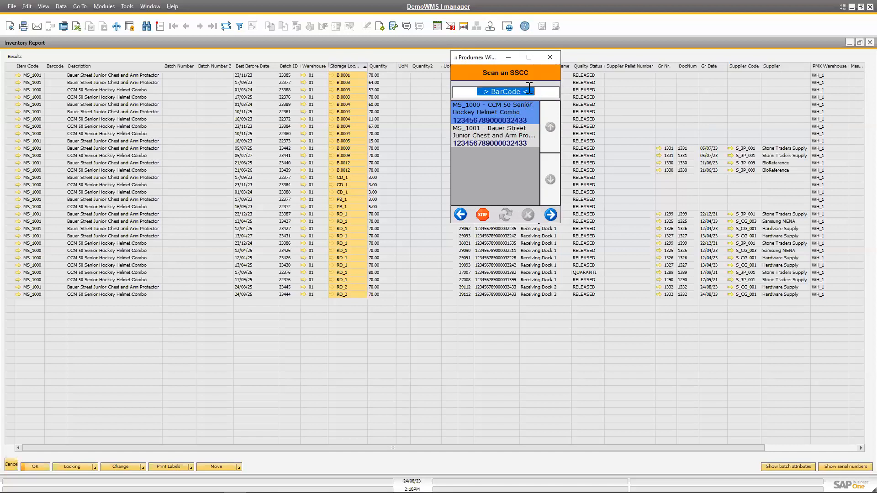
type("00123456789000032433")
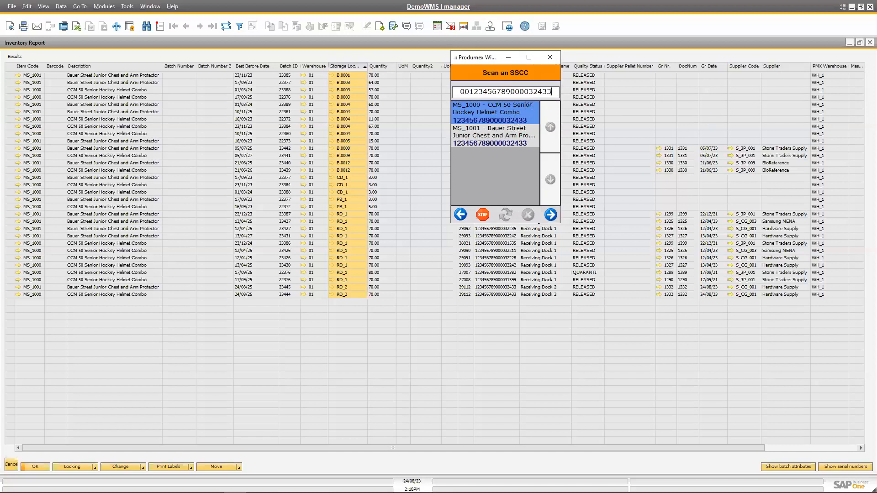
left_click(550, 215)
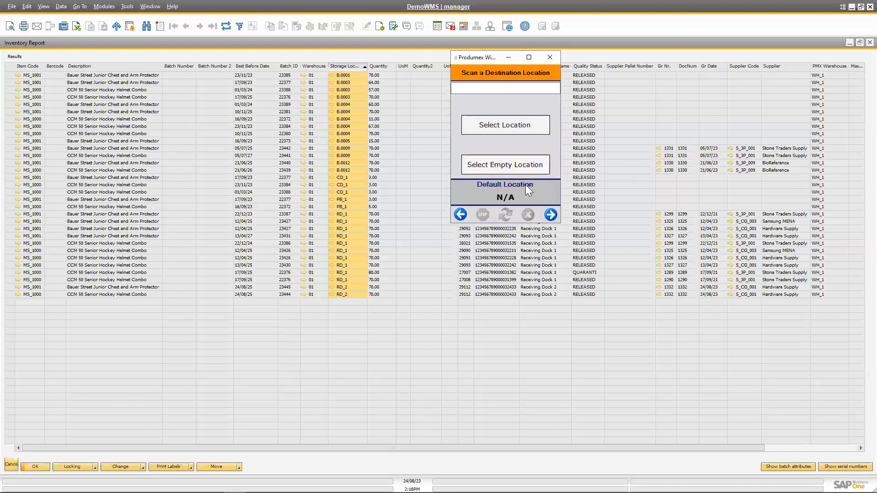
Try to choose B.0005 as the destination location for the logistic unit.
left_click(514, 129)
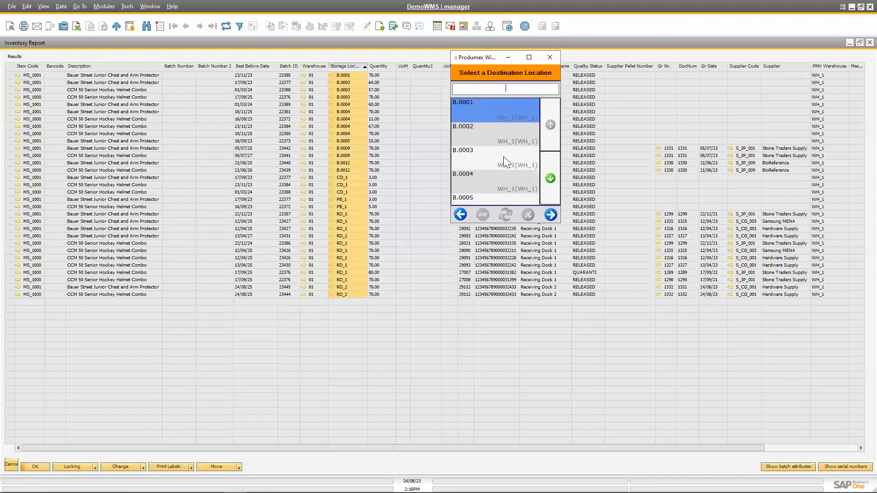
left_click(513, 198)
left_click(552, 215)
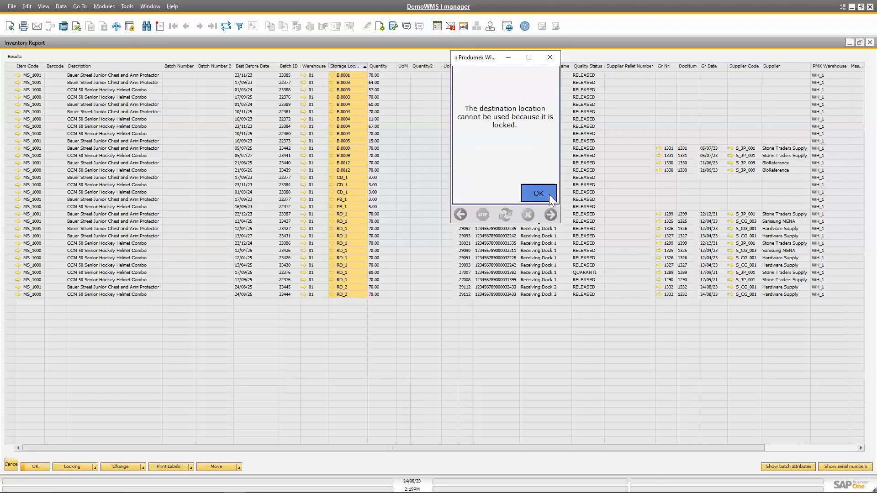
left_click(546, 191)
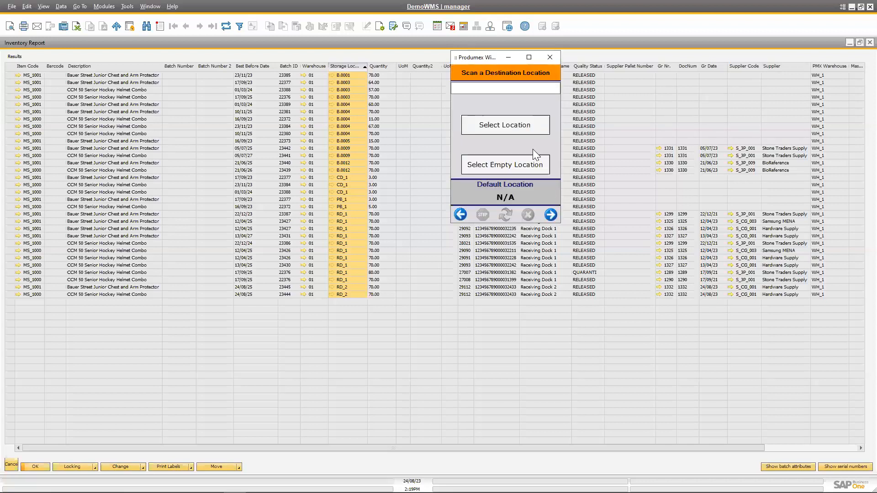
Move the logistic unit to a destination chosen further down the list of empty locations.
left_click(522, 164)
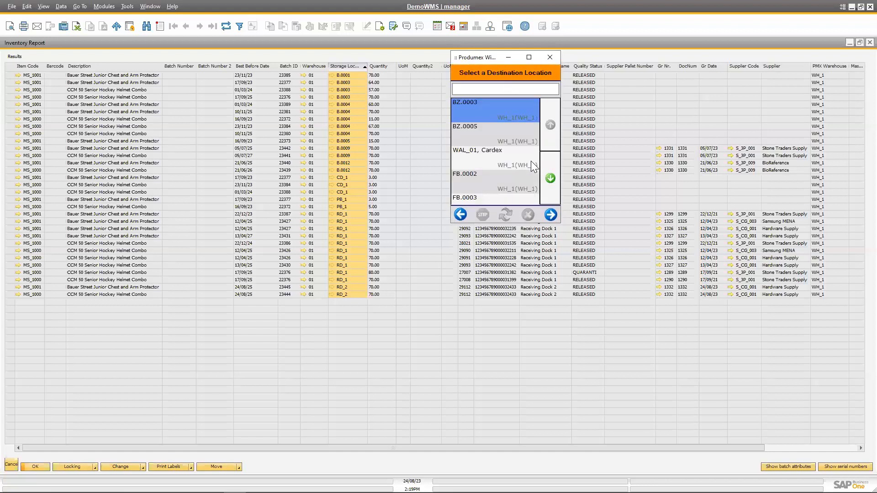
left_click(551, 178)
left_click(517, 159)
left_click(550, 215)
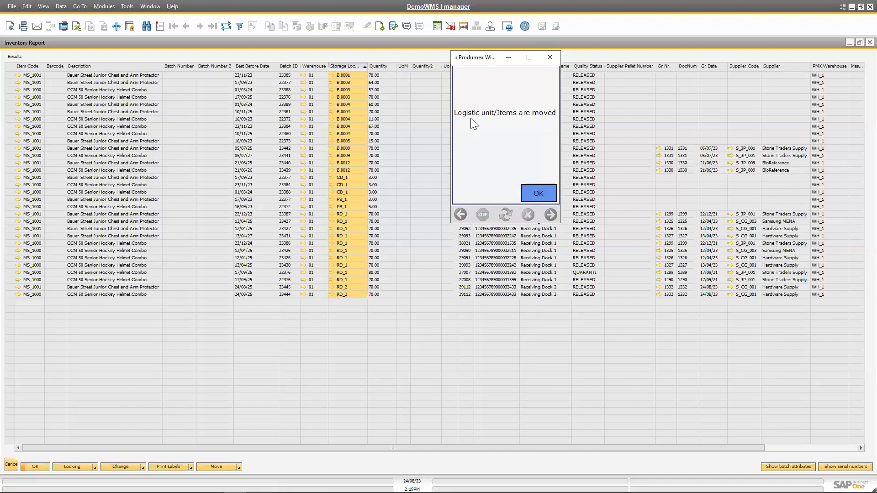
left_click(550, 191)
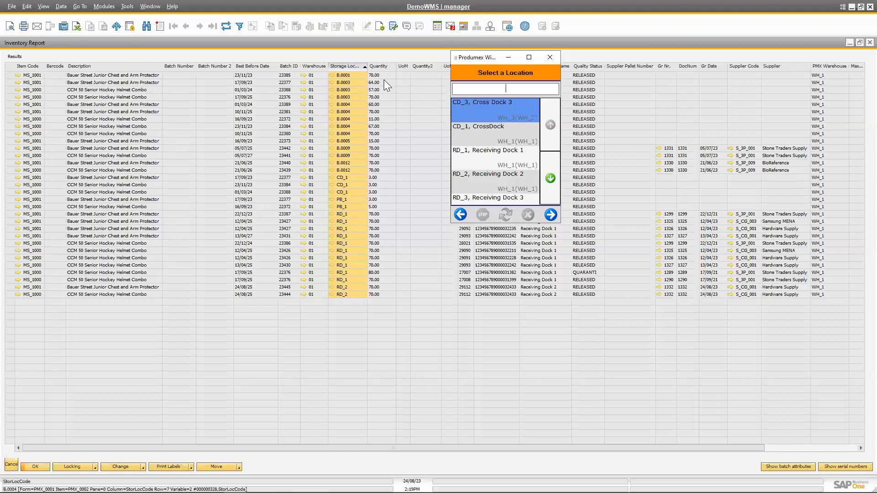
Return to the Inventory Report, refresh its data and sort the rows by storage location.
left_click(350, 54)
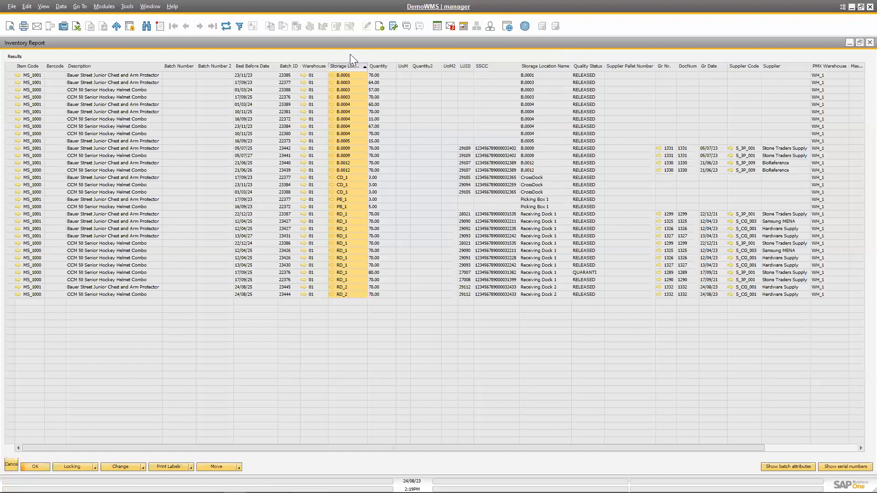
left_click(227, 29)
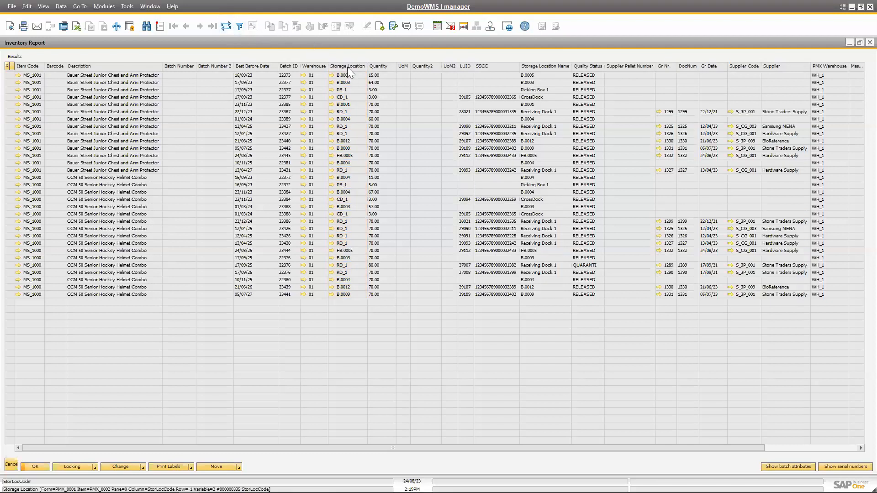
double_click(347, 67)
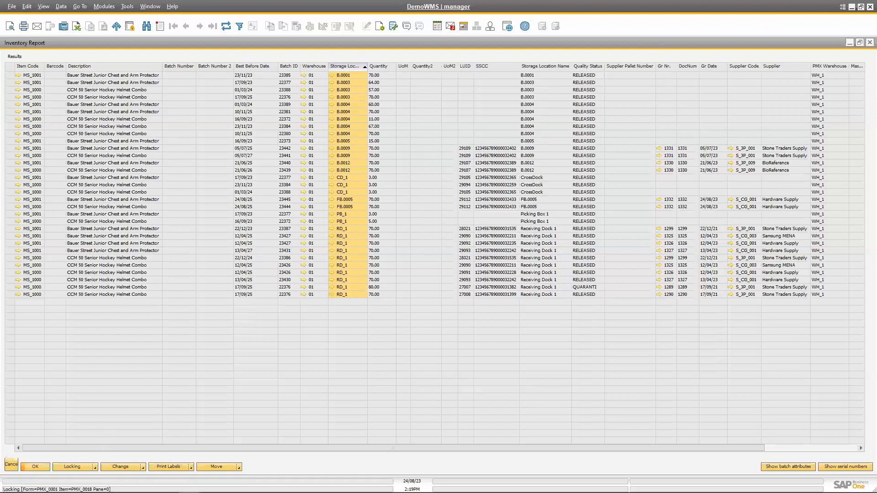
Review the locking, change, label printing and move options available in the Inventory Report, then close the report.
left_click(95, 467)
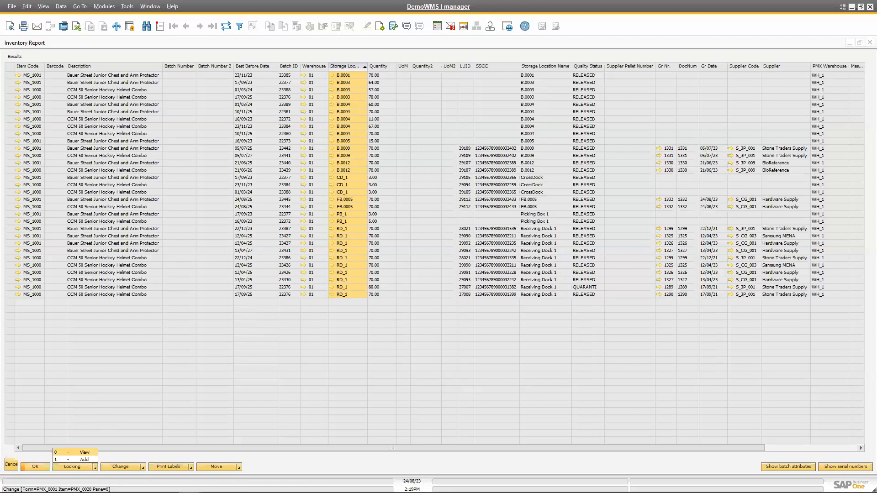
left_click(123, 466)
left_click(142, 467)
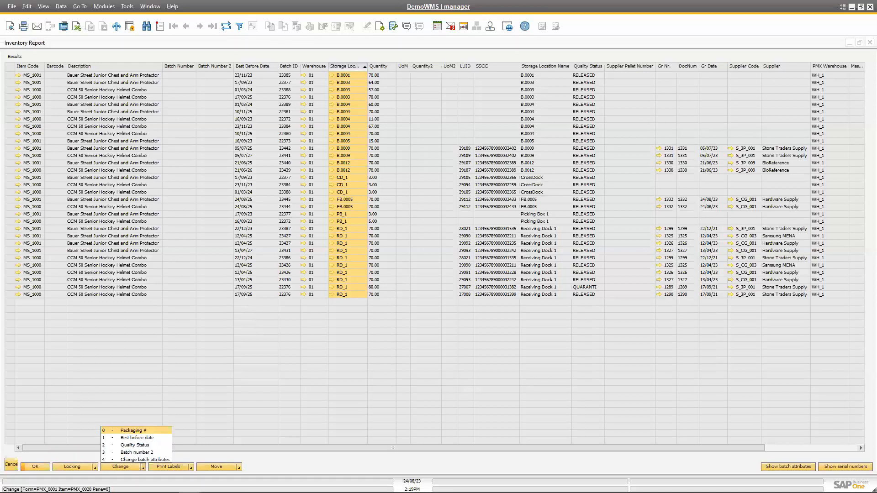
left_click(190, 468)
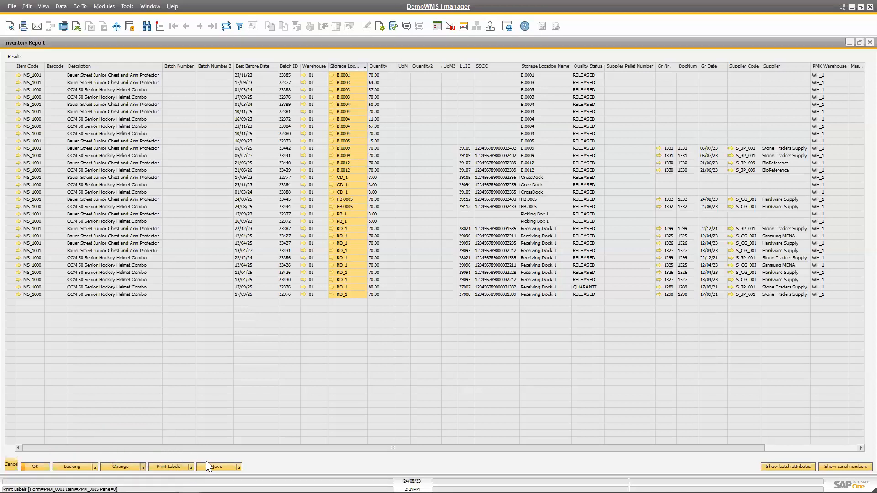
left_click(239, 466)
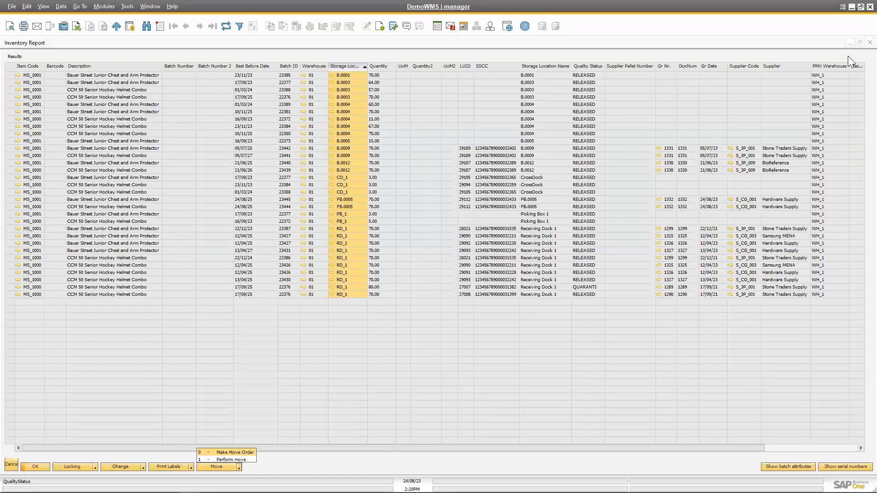
key("Escape")
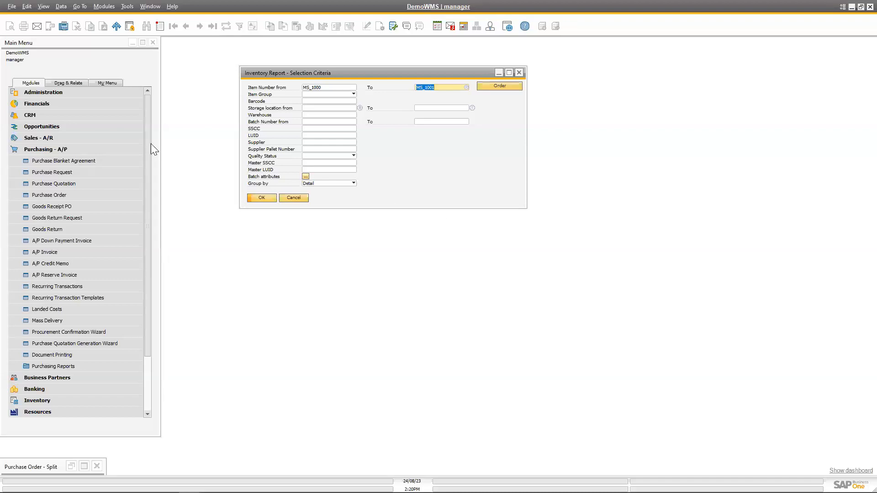
Collapse the purchasing module and open the last existing sales order from Sales - A/R.
left_click(87, 150)
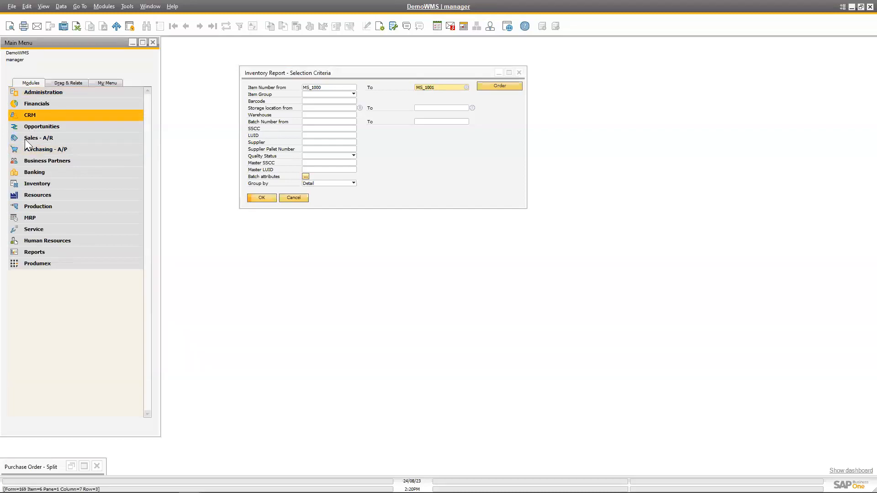
left_click(60, 138)
left_click(75, 172)
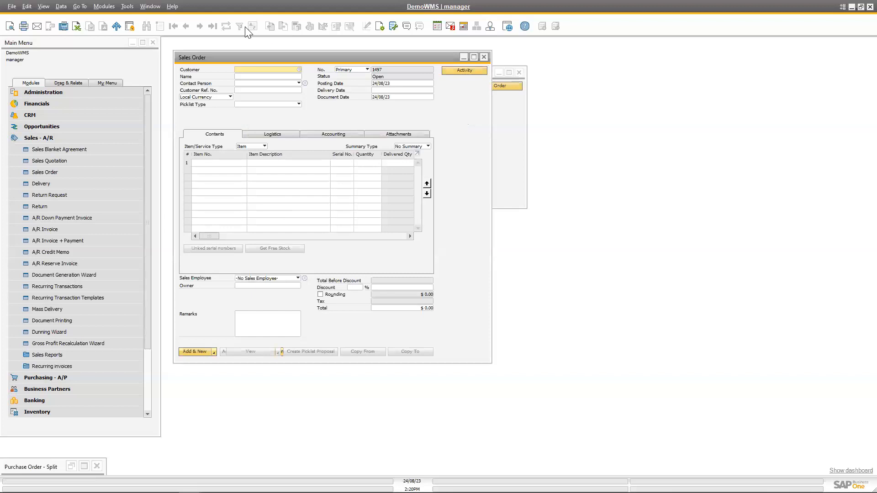
key("ctrl+f")
left_click(213, 26)
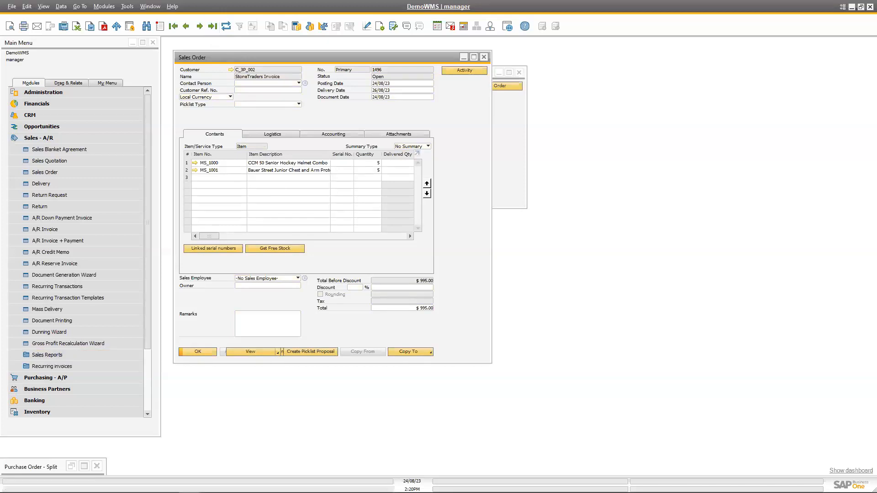
Maximize the sales order, create a picklist proposal from it and generate the picklist.
left_click(474, 57)
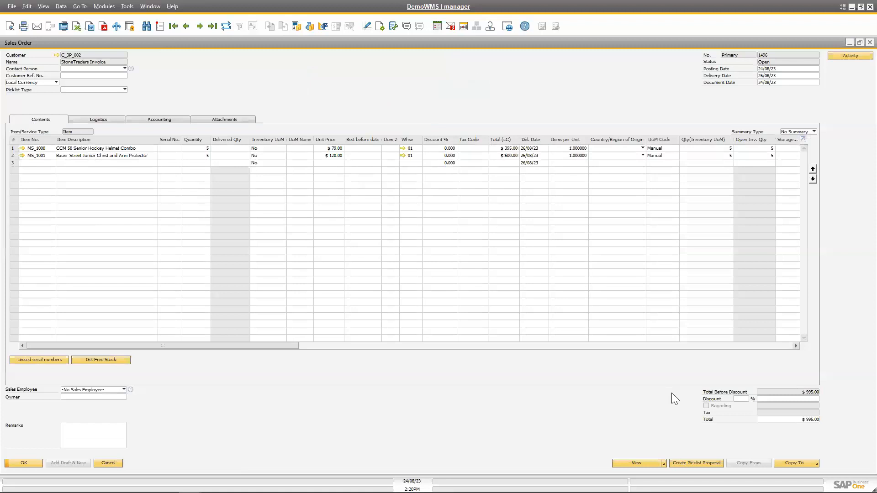
left_click(704, 463)
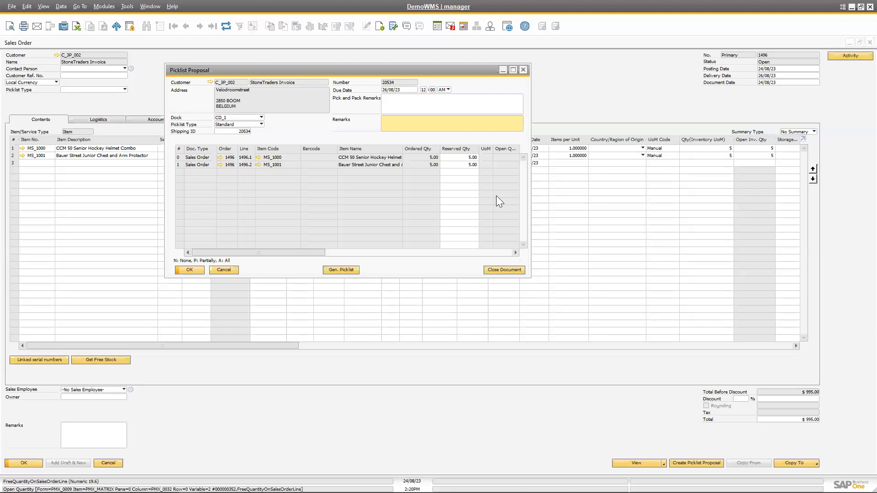
left_click(341, 270)
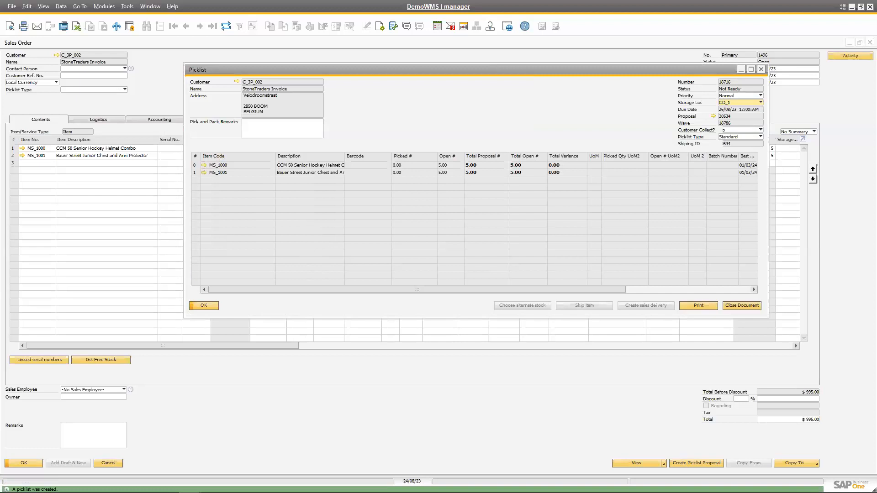
Switch to the Produmex scanner, start Picking in the Sales functions and open picklist wave 18786.
key("alt+Tab")
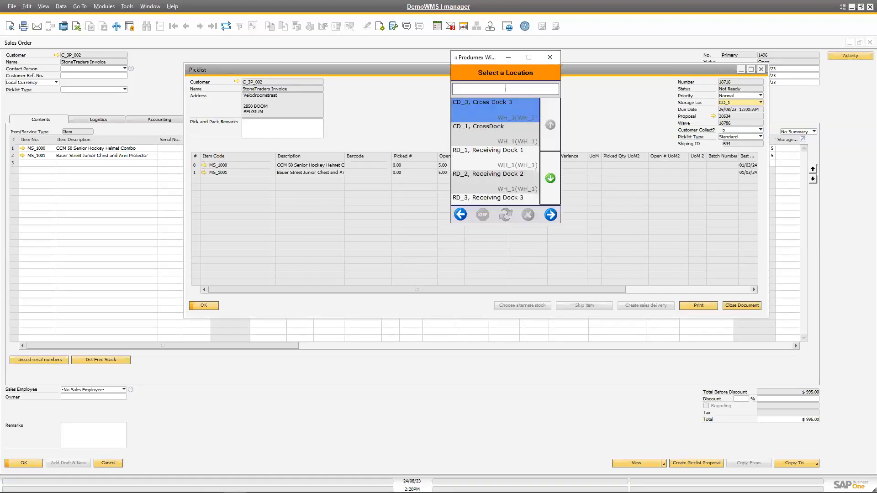
left_click(460, 215)
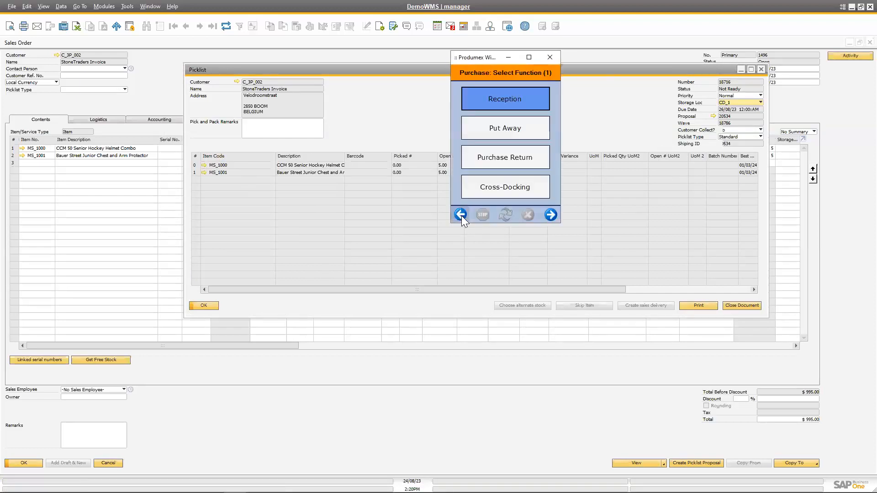
left_click(461, 215)
left_click(498, 124)
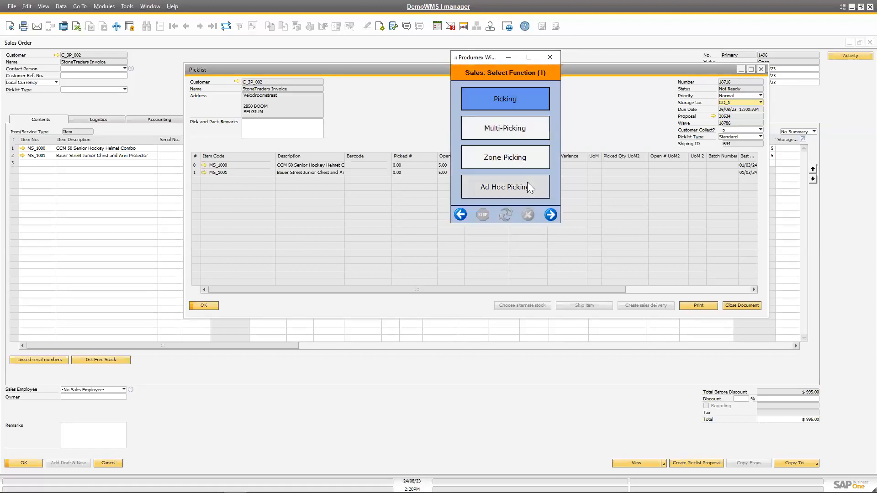
left_click(506, 97)
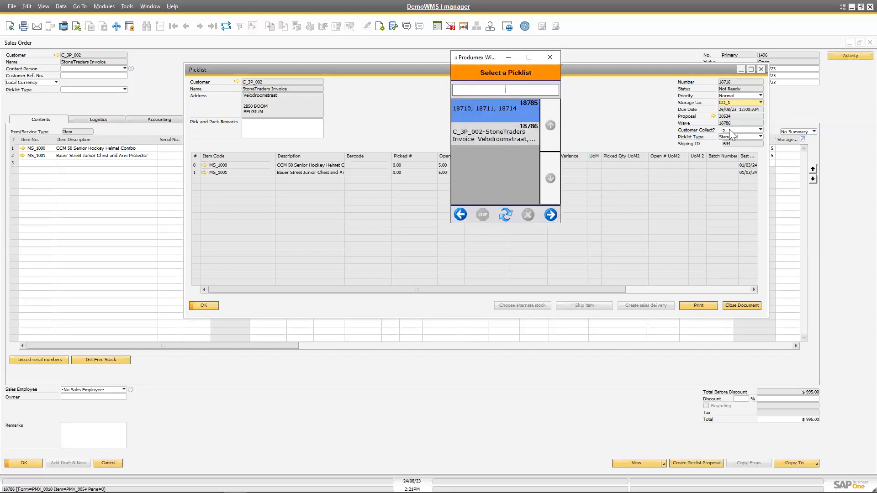
left_click(477, 132)
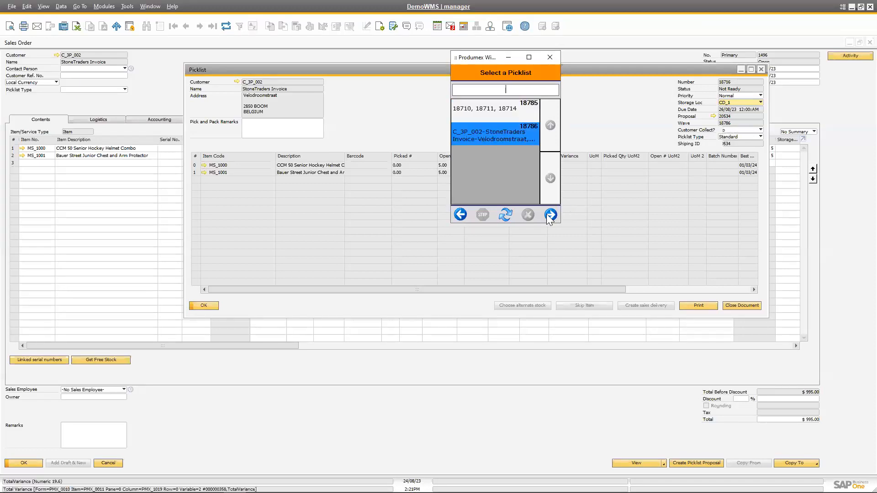
left_click(549, 215)
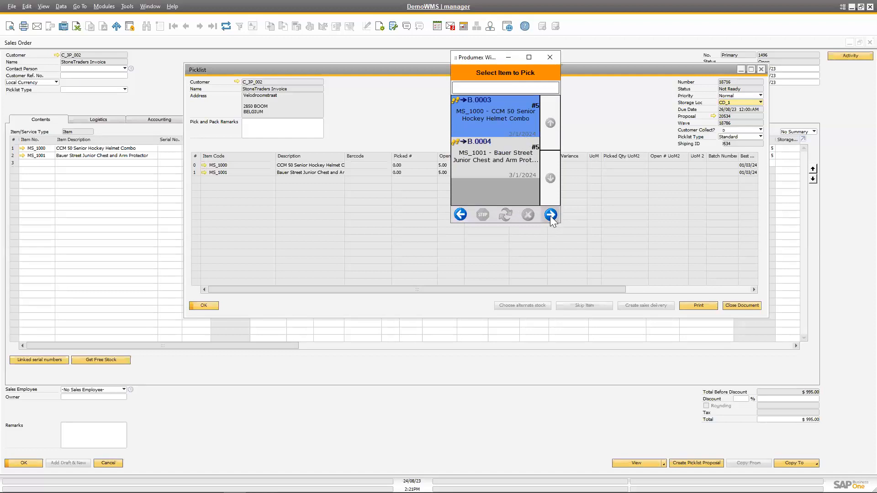
Start picking item MS_1000 with no movable location and enter B.0003 as its pick location.
left_click(550, 215)
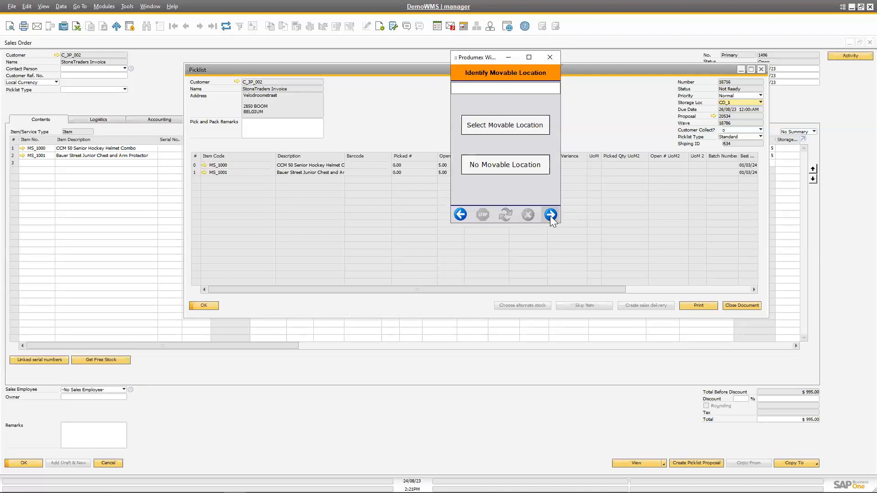
left_click(526, 165)
left_click(527, 200)
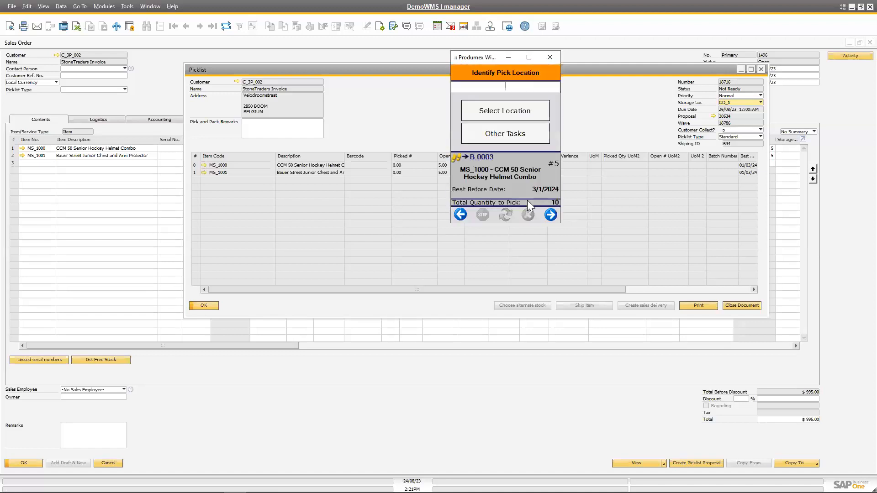
type("B.0003")
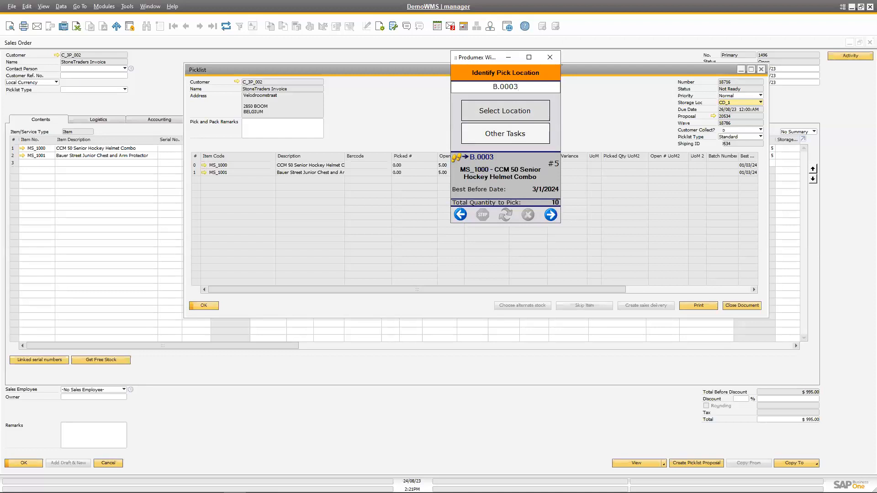
left_click(548, 216)
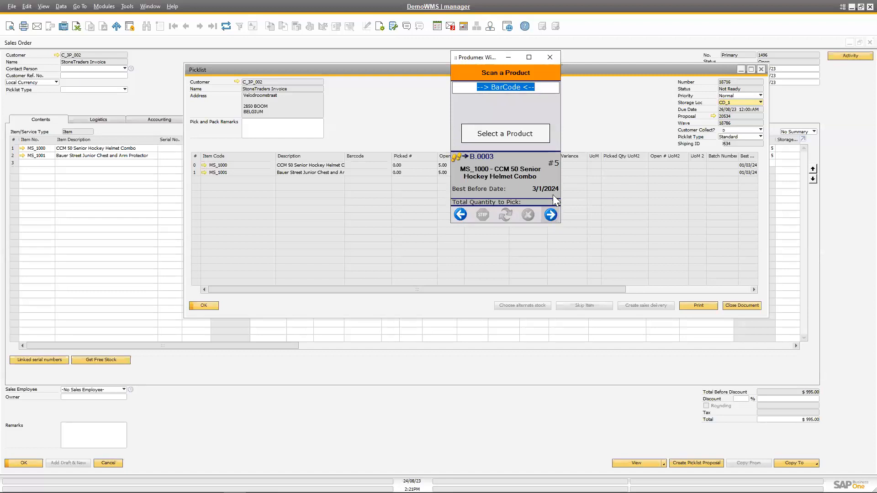
Select MS_1000 - CCM 50 Senior Hockey Helmet Combo from the product list as the product being picked.
left_click(520, 135)
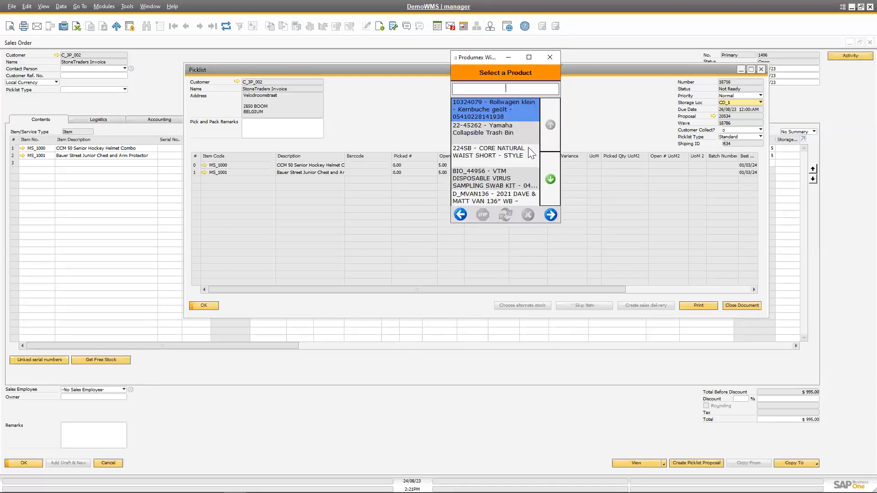
left_click(551, 183)
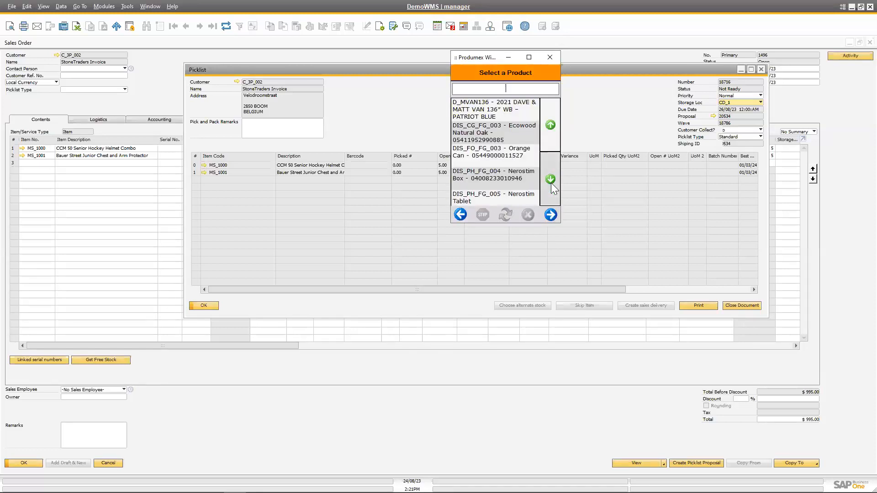
left_click(551, 181)
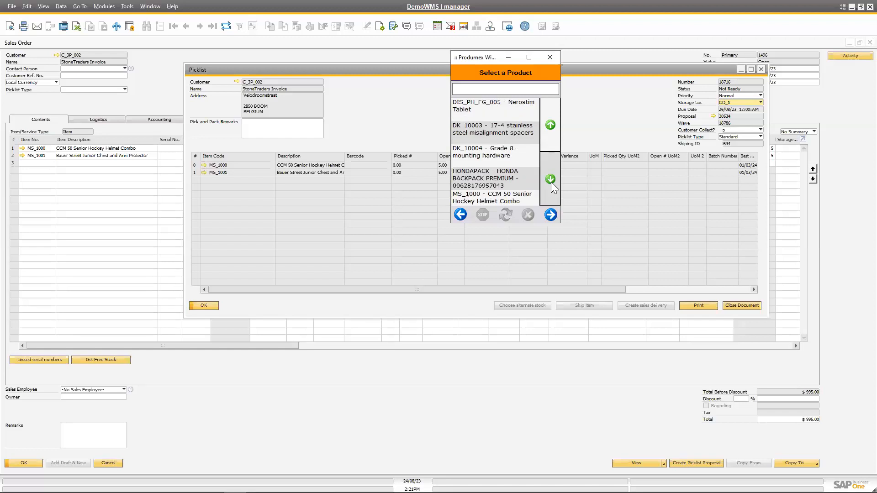
left_click(552, 181)
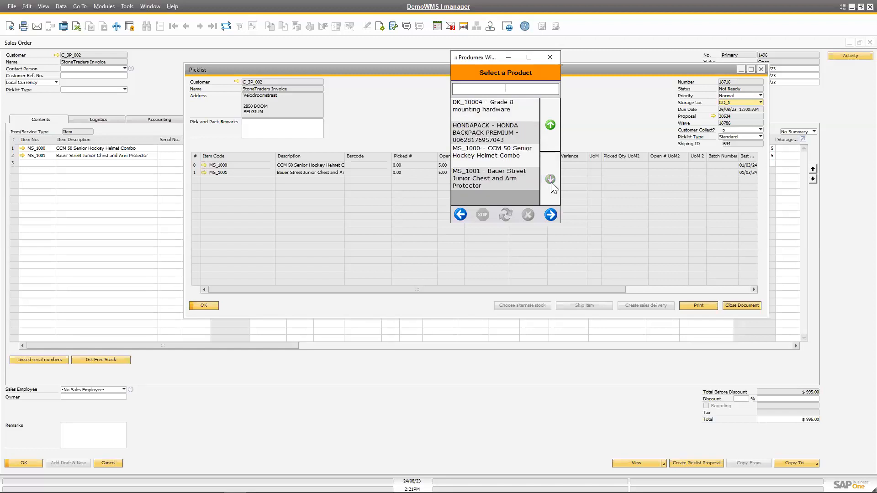
left_click(530, 165)
left_click(551, 214)
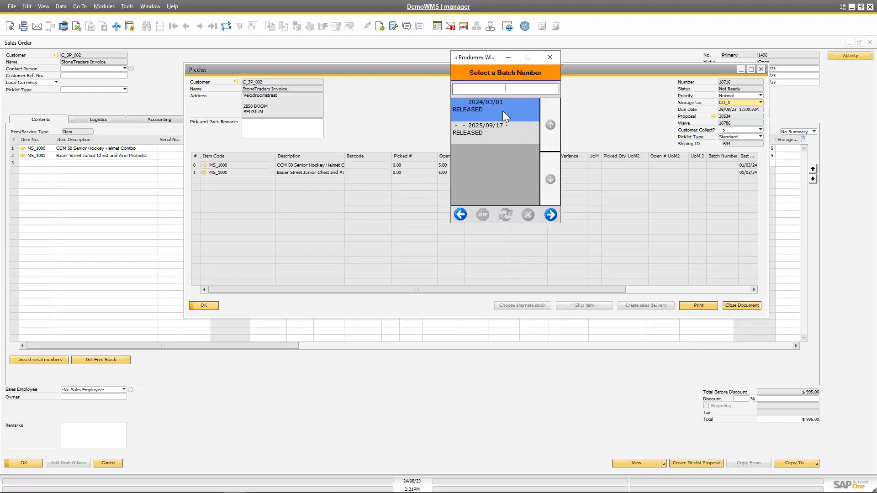
Choose the released batch dated 2024/03/01 and pick a quantity of 5.
left_click(550, 216)
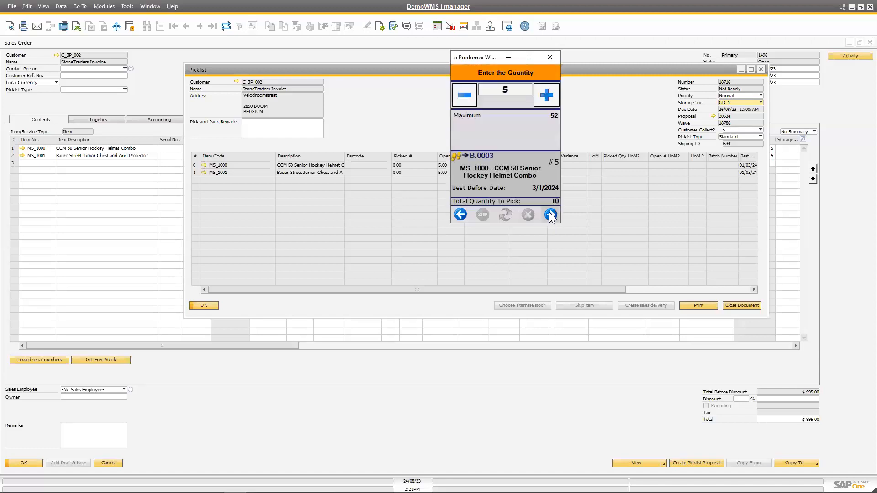
left_click(551, 215)
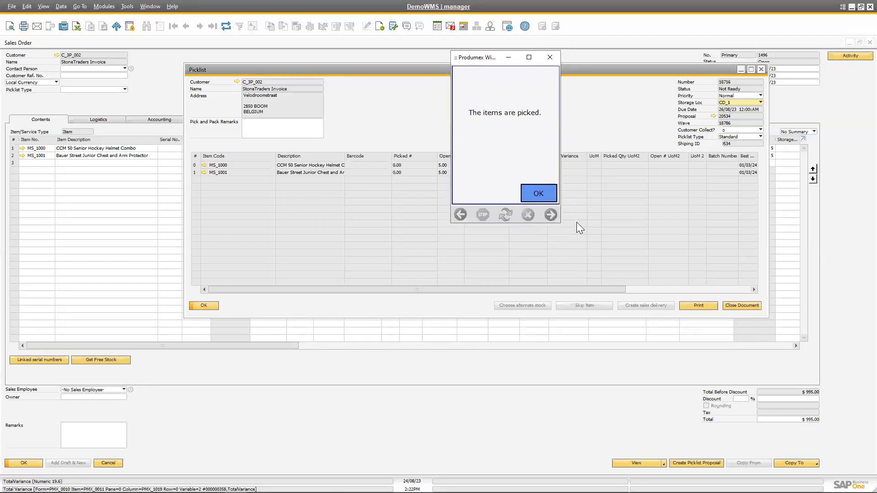
left_click(546, 194)
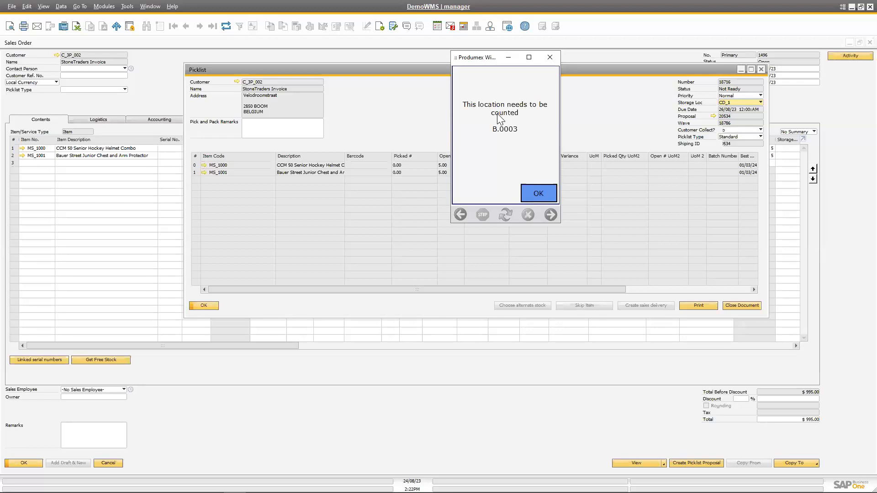
Skip the count of location B.0003 with the reason Expired goods and a filler text as additional explanation.
left_click(537, 191)
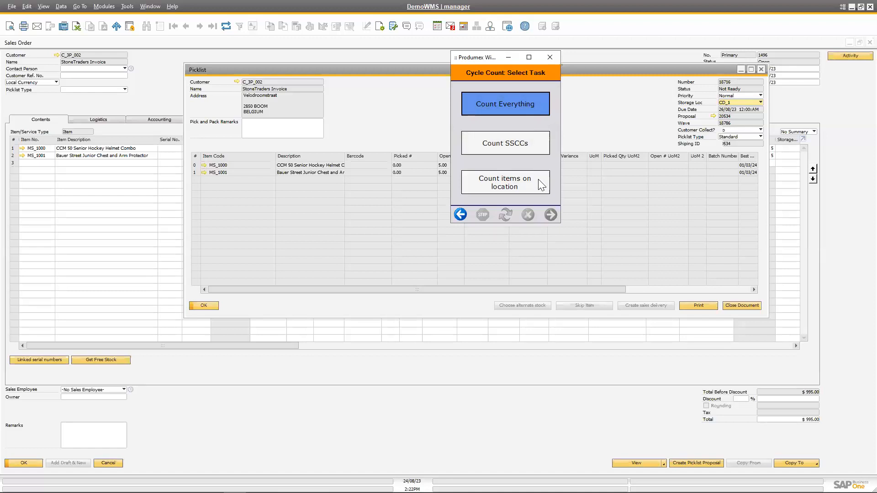
left_click(460, 216)
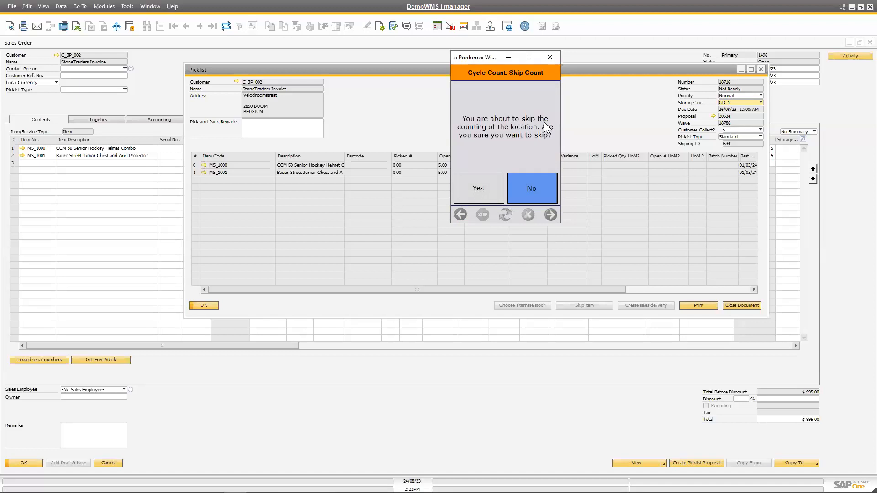
left_click(484, 192)
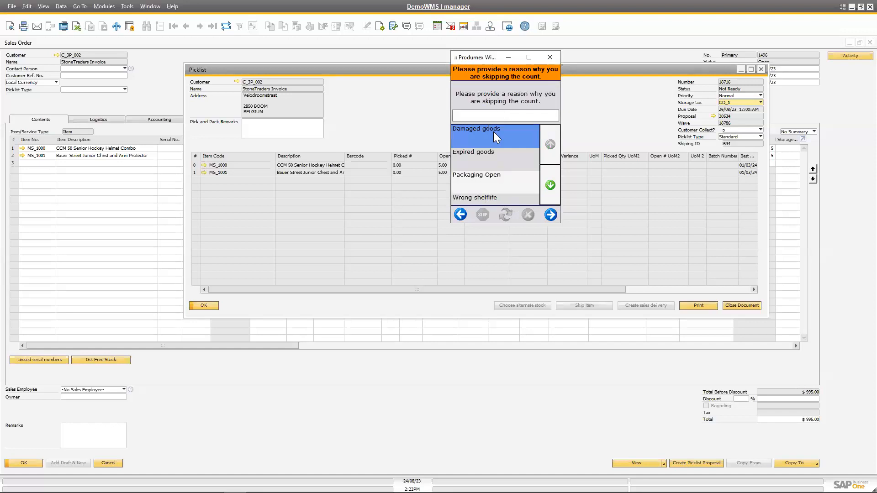
left_click(506, 157)
left_click(550, 214)
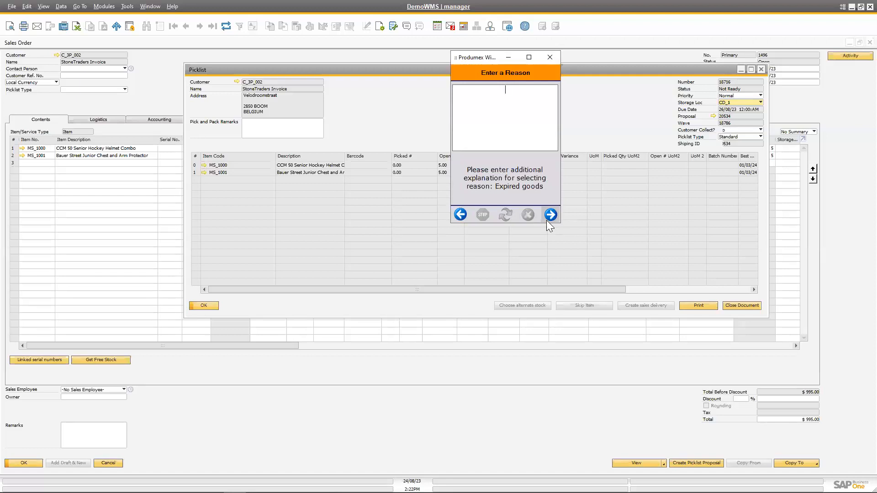
type("jfalkfjsalkfjaslkfjdsalkfjdsafasnvczkvjlaueriajfdalkfjdsalkfjd")
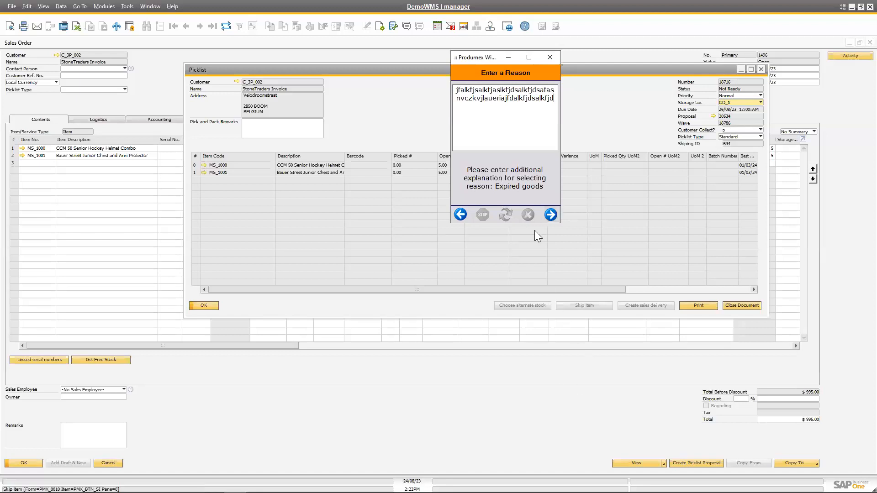
left_click(550, 214)
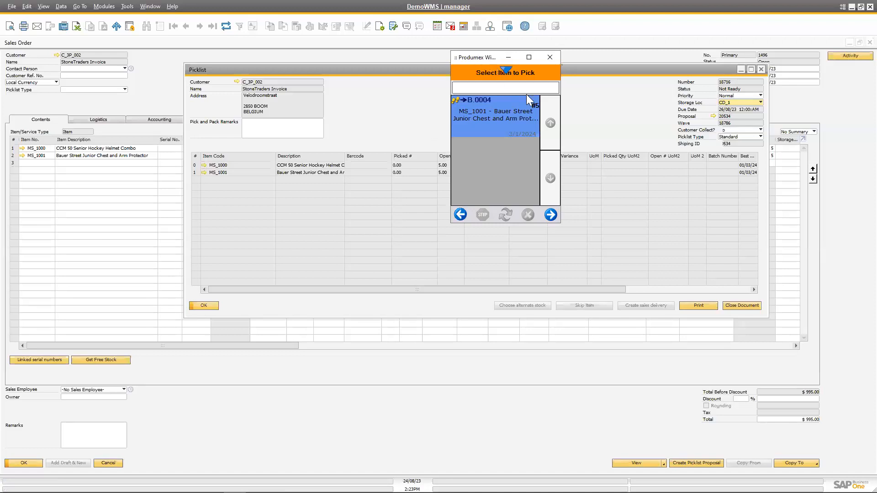
Move the scanner window clear of the picklist and refresh the picklist data in SAP Business One.
left_click_drag(526, 94, 69, 147)
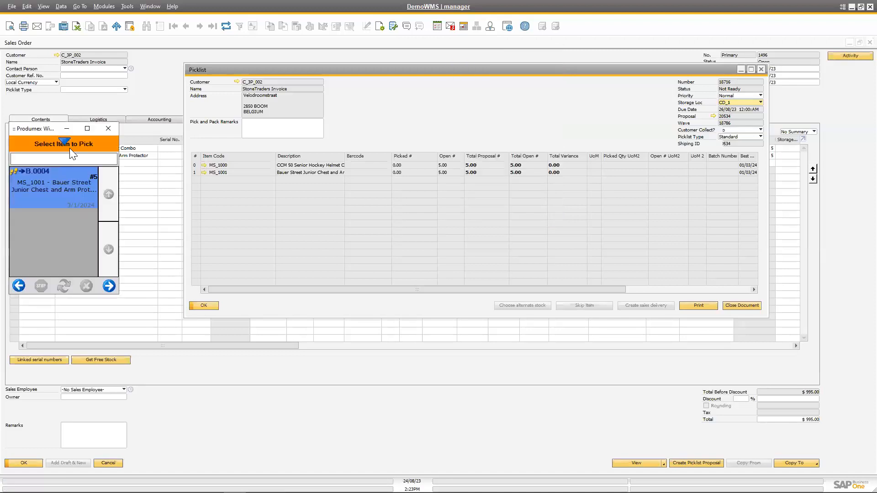
left_click(448, 84)
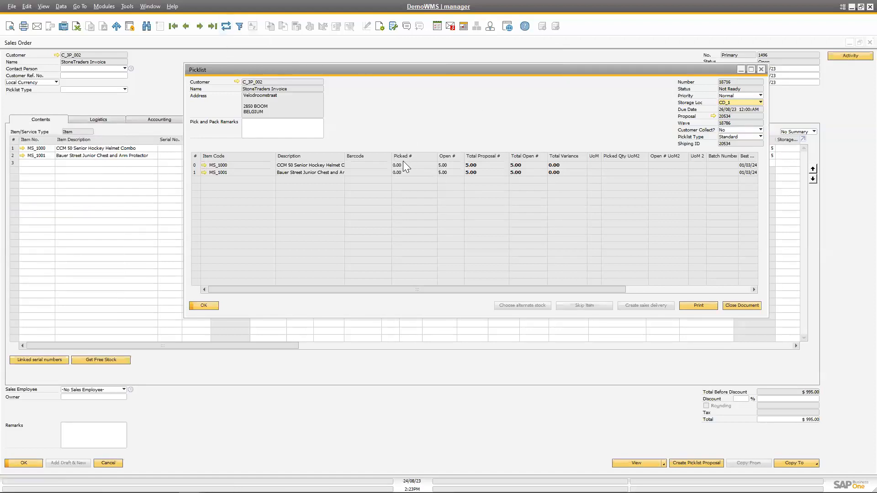
left_click(224, 28)
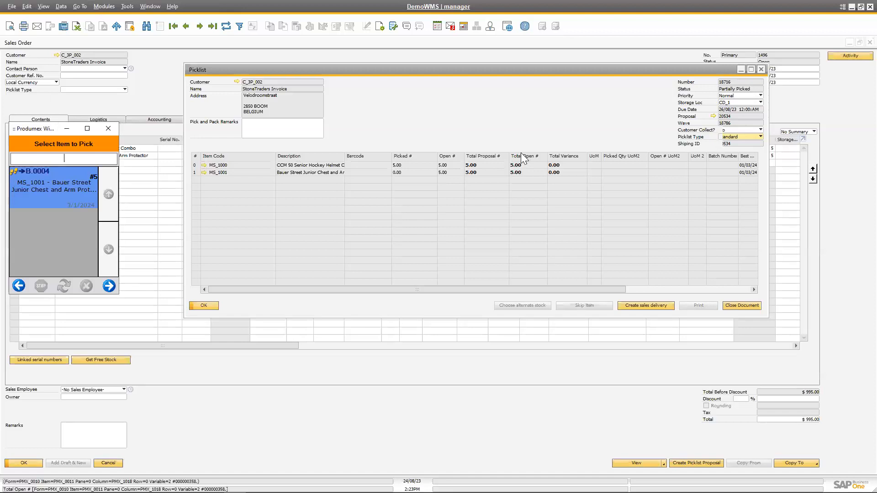
Start picking item MS_1001 on the scanner and enter B.0004 as its pick location.
left_click(110, 287)
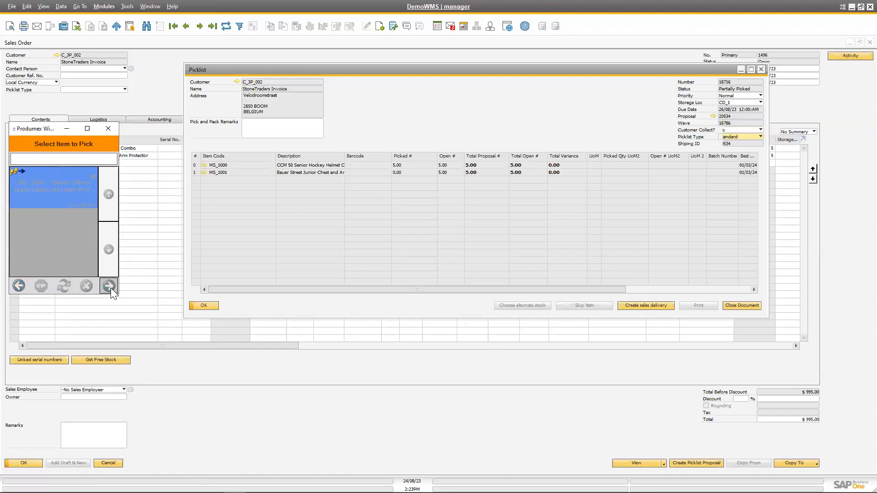
type("B.0004")
left_click(107, 287)
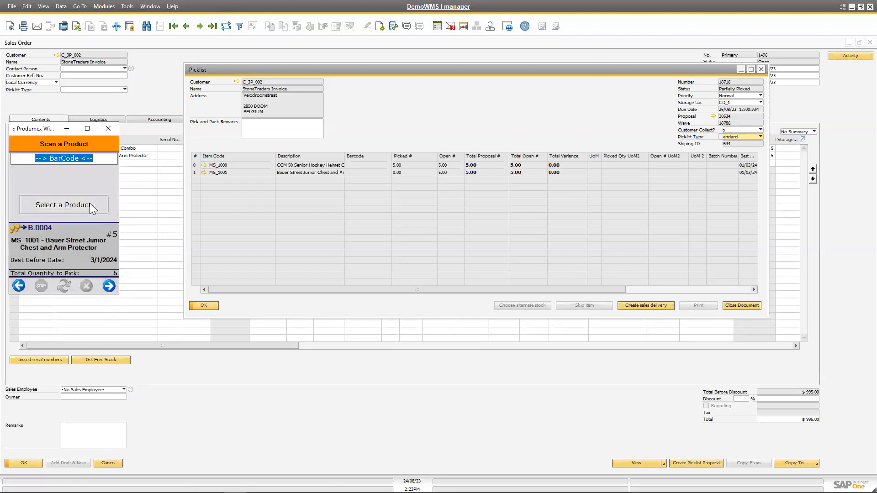
Select MS_1001 - Bauer Street Junior Chest and Arm Protector as the product and pick it from the preselected batch.
left_click(90, 203)
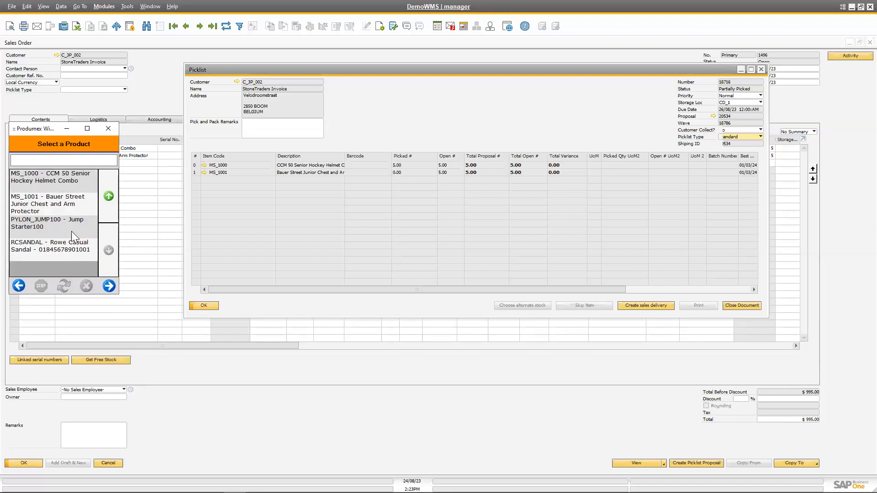
left_click(67, 205)
left_click(109, 286)
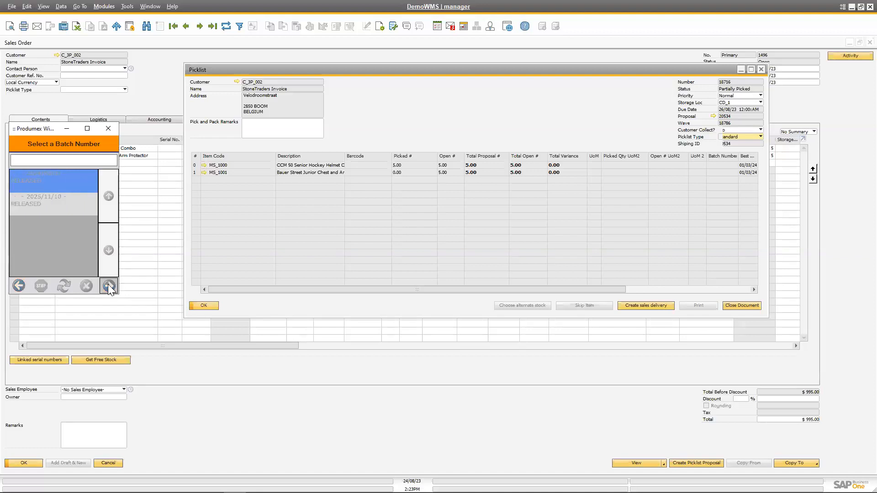
left_click(108, 285)
left_click(110, 286)
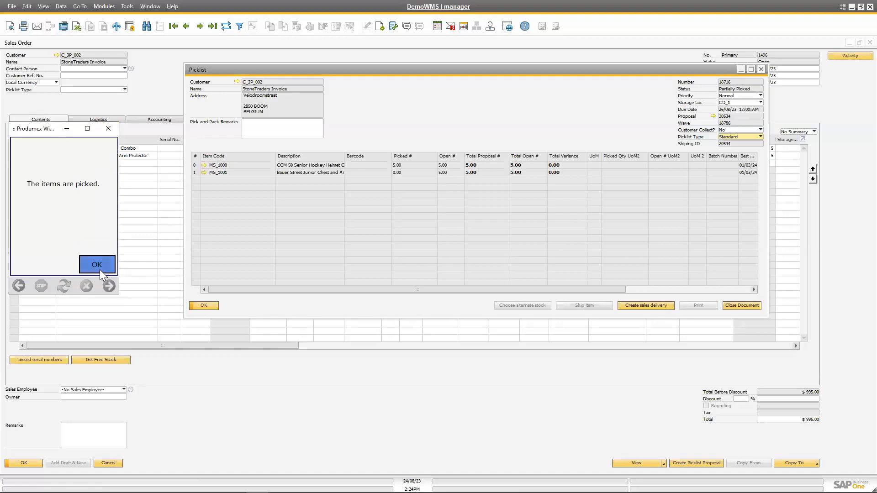
Acknowledge the completed pick with its CrossDock pallet and close the shipping label's PDFCreator dialog without saving.
left_click(100, 269)
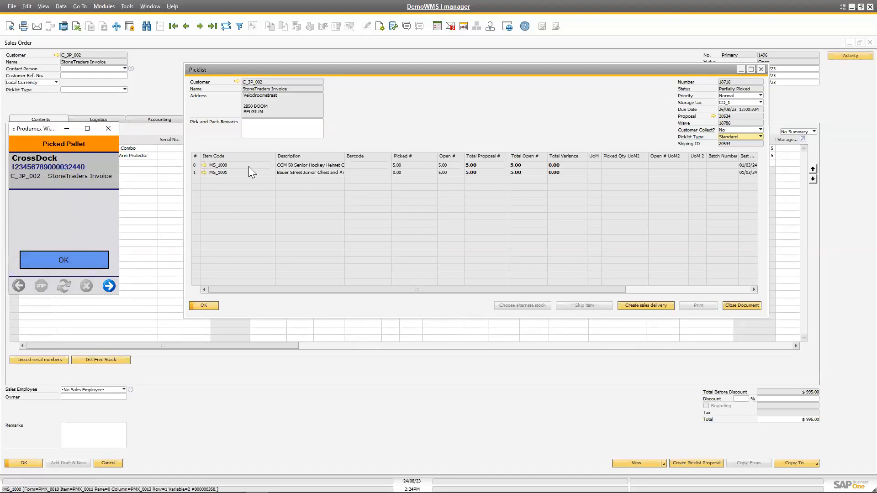
left_click(85, 260)
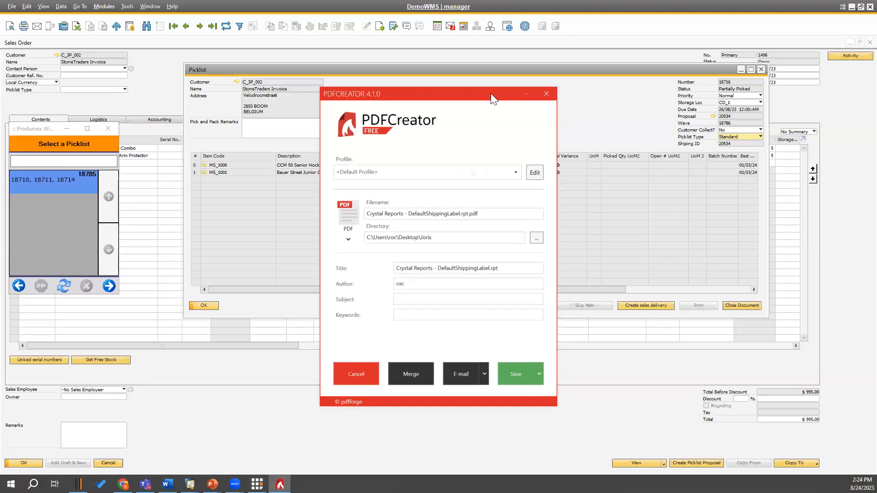
left_click(547, 94)
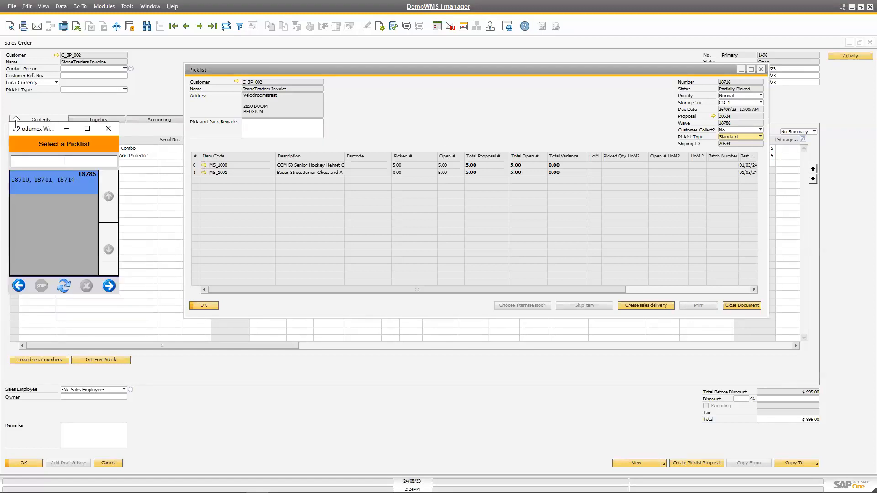
Leave the scanner's Picking function and open Shipping in the Sales functions.
left_click_drag(70, 137, 469, 102)
left_click(420, 252)
left_click(419, 252)
left_click(471, 171)
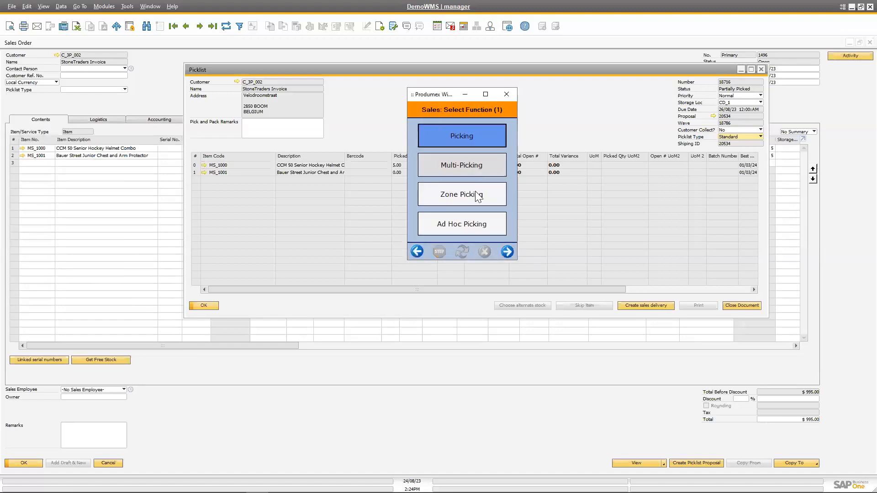
left_click(507, 251)
left_click(508, 251)
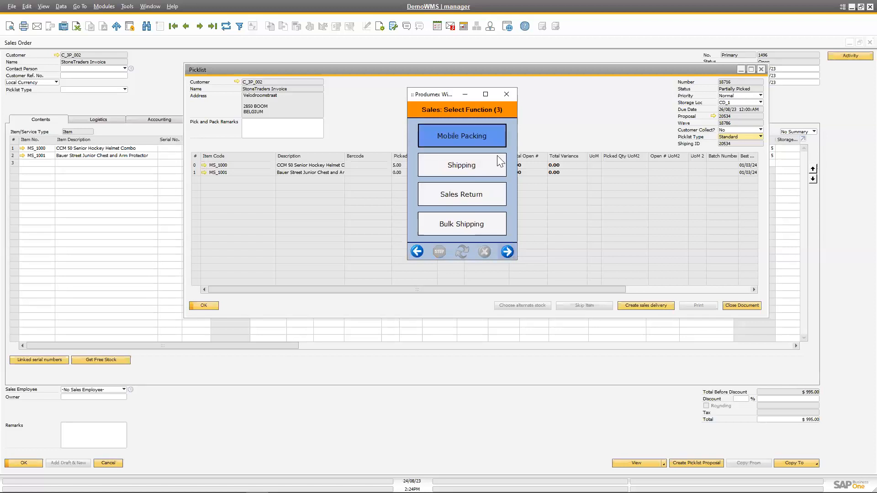
left_click(483, 158)
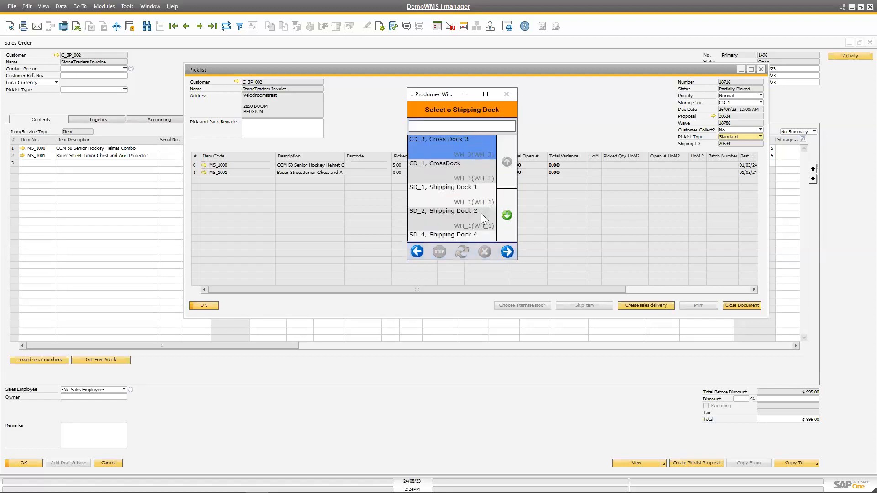
left_click(477, 192)
left_click(507, 251)
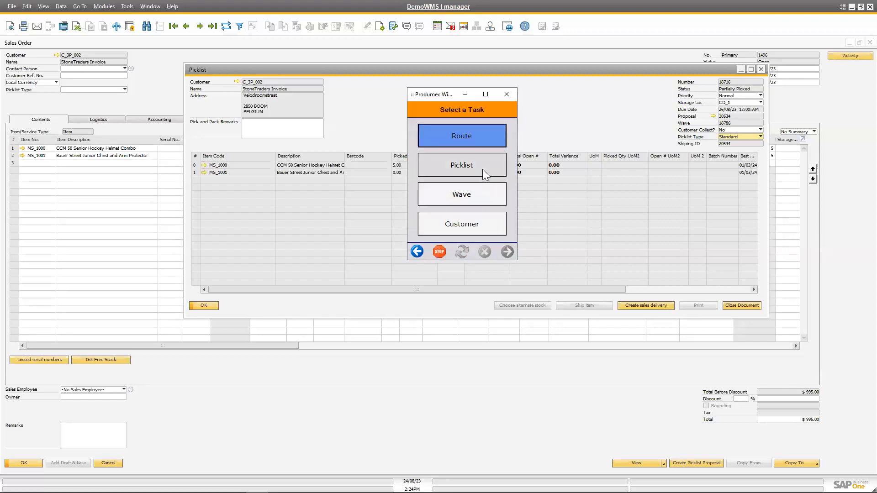
left_click(483, 169)
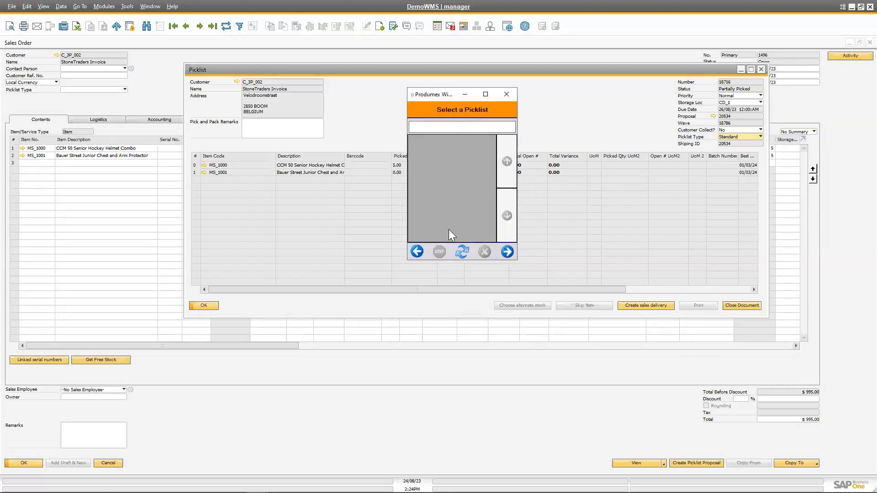
left_click(417, 252)
left_click(417, 252)
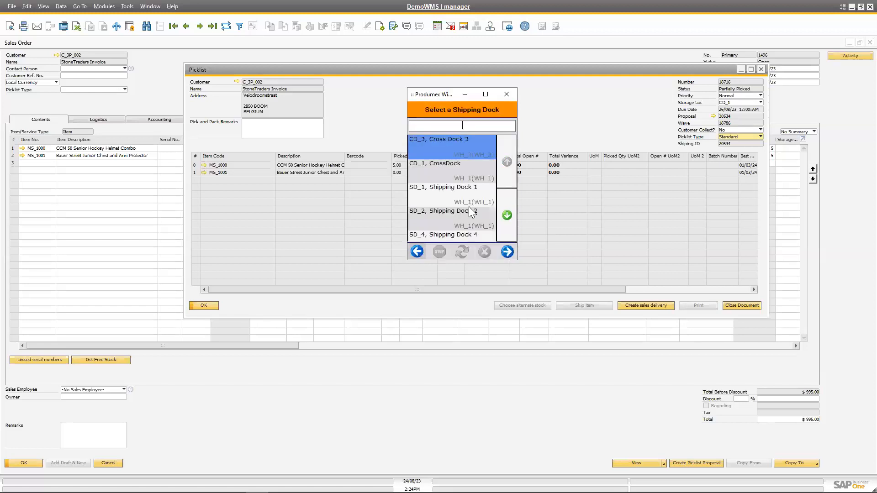
left_click(495, 222)
left_click(508, 252)
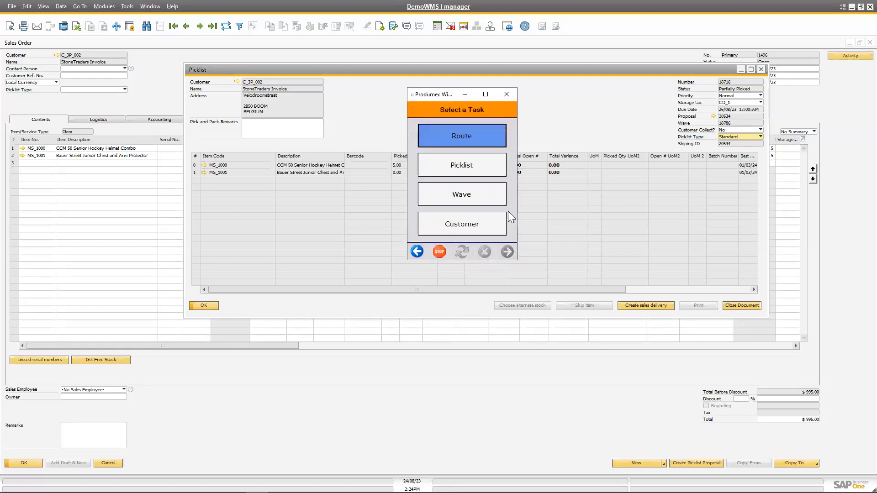
left_click(489, 160)
left_click(418, 252)
left_click(418, 252)
Choose CD_1, CrossDock as the shipping dock and open the StoneTraders Invoice picklist 18716 for shipping by picklist.
left_click(452, 167)
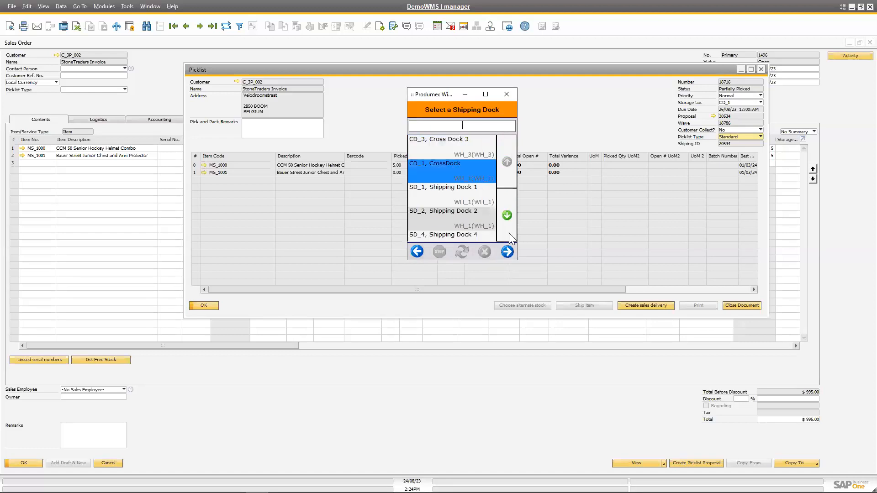
left_click(508, 252)
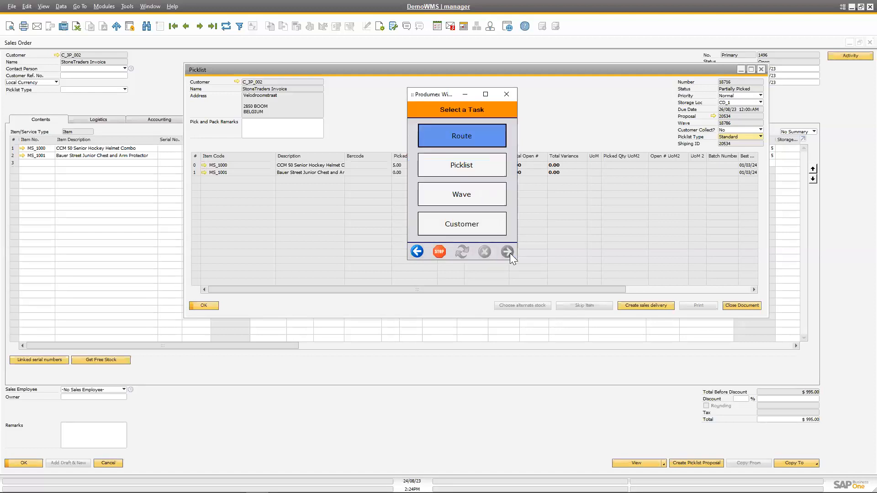
left_click(477, 177)
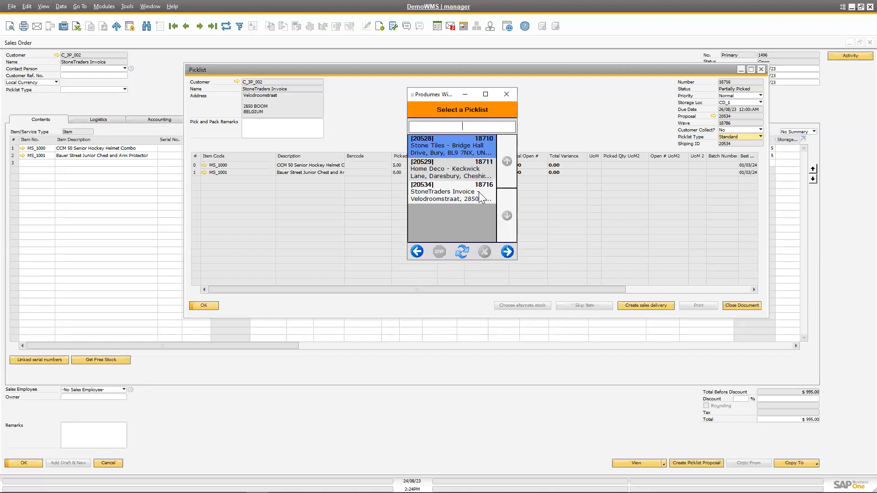
left_click(464, 197)
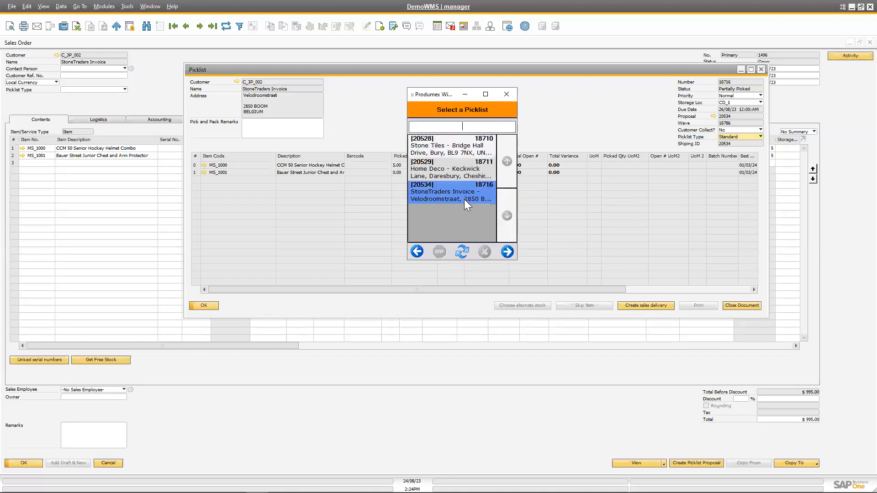
left_click(506, 252)
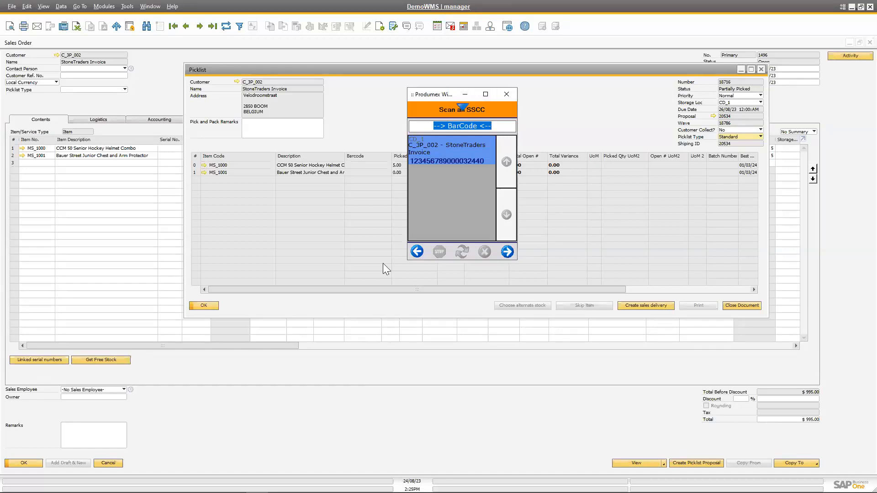
Leave Shipping and look through the Move and Inventory functions available under Logistics.
left_click(416, 252)
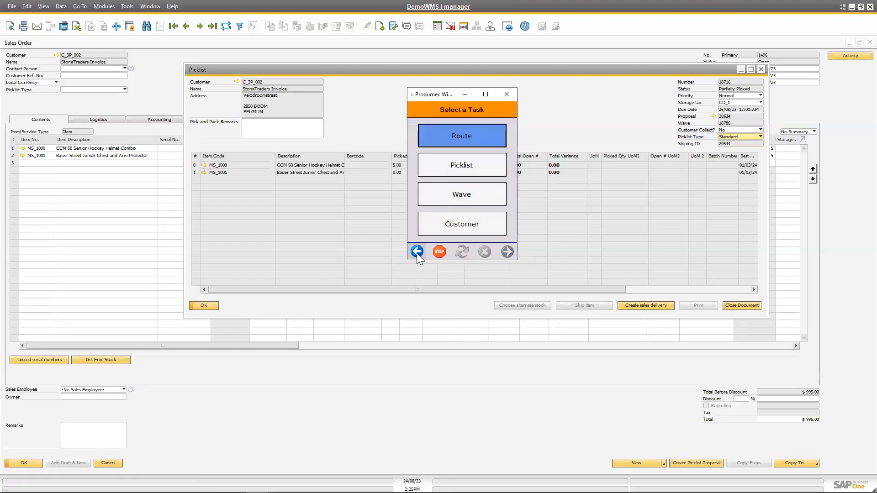
left_click(416, 252)
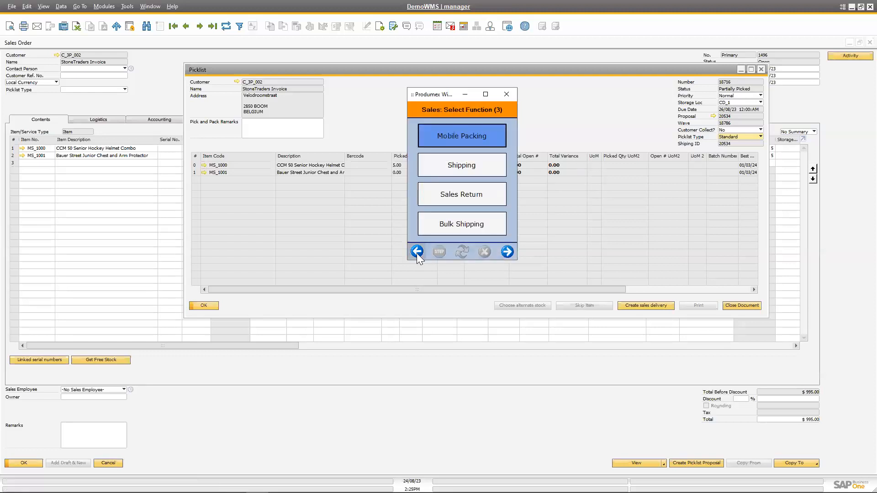
left_click(416, 252)
left_click(417, 252)
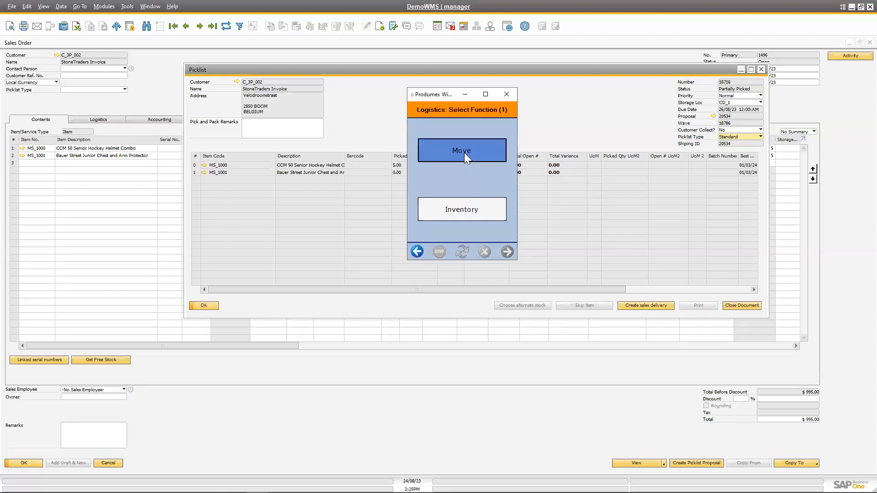
left_click(464, 151)
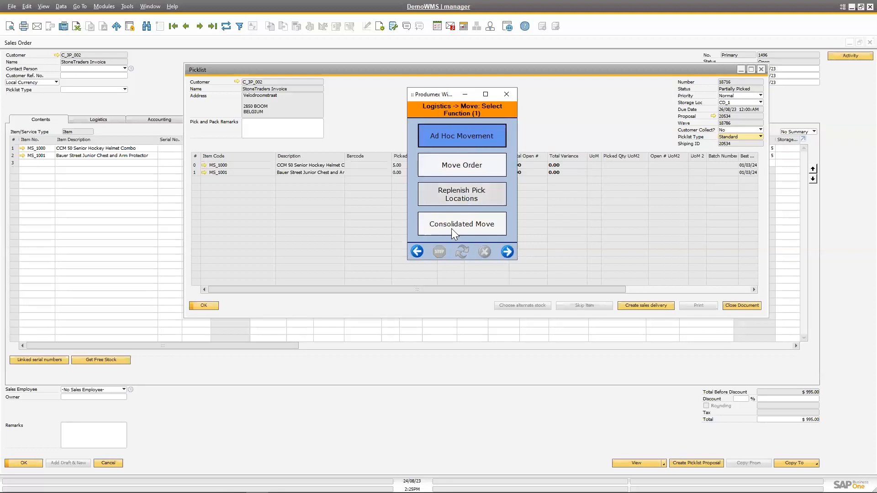
left_click(415, 251)
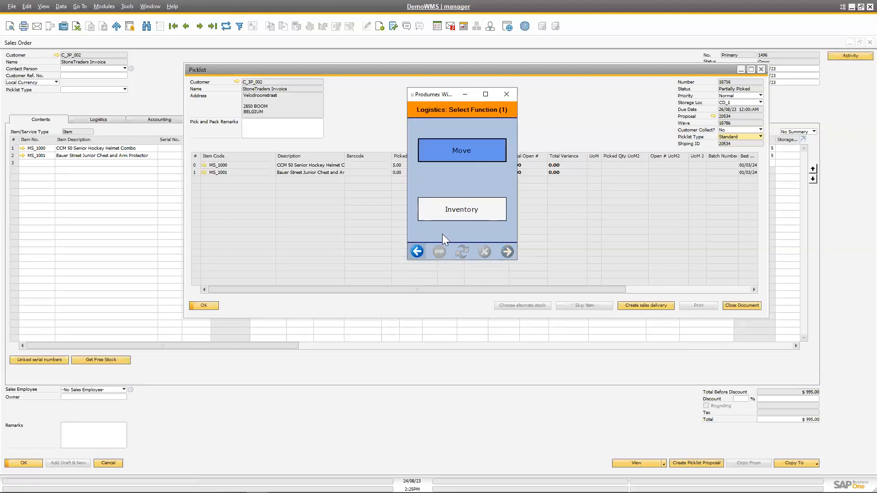
left_click(458, 213)
left_click(416, 254)
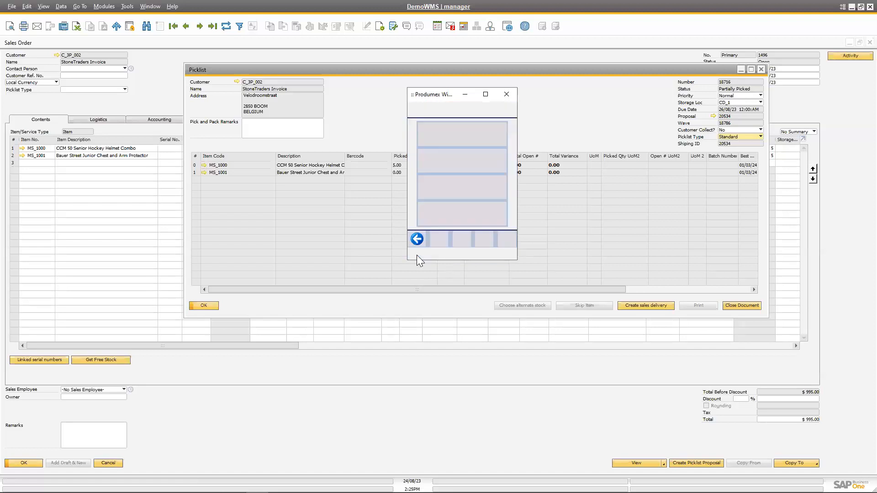
Return to the scanner's main function list and look through the functions available under Production.
left_click(417, 254)
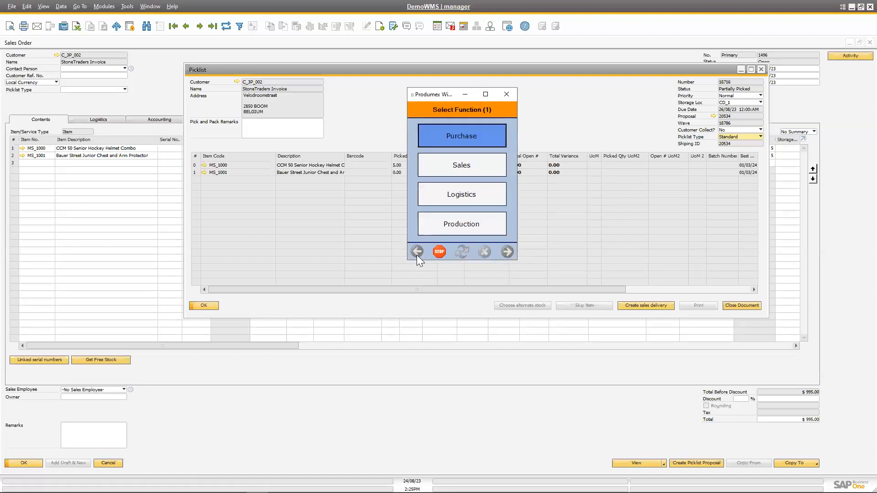
left_click(459, 223)
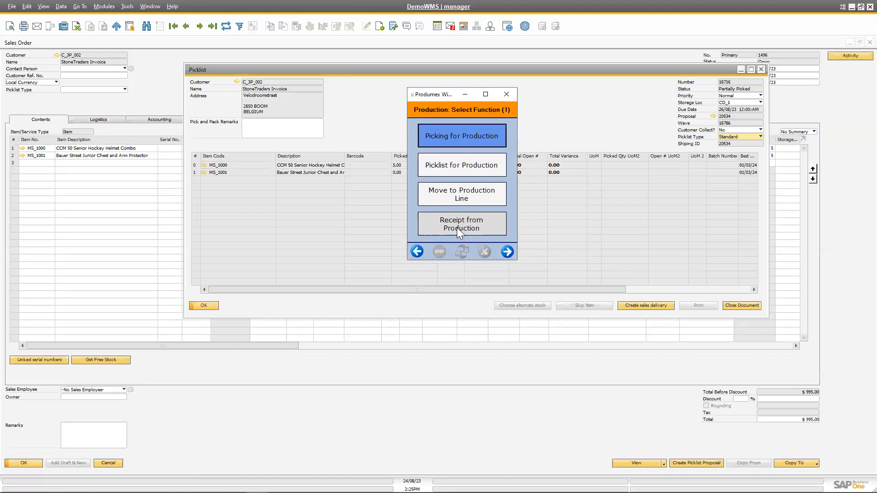
left_click(417, 252)
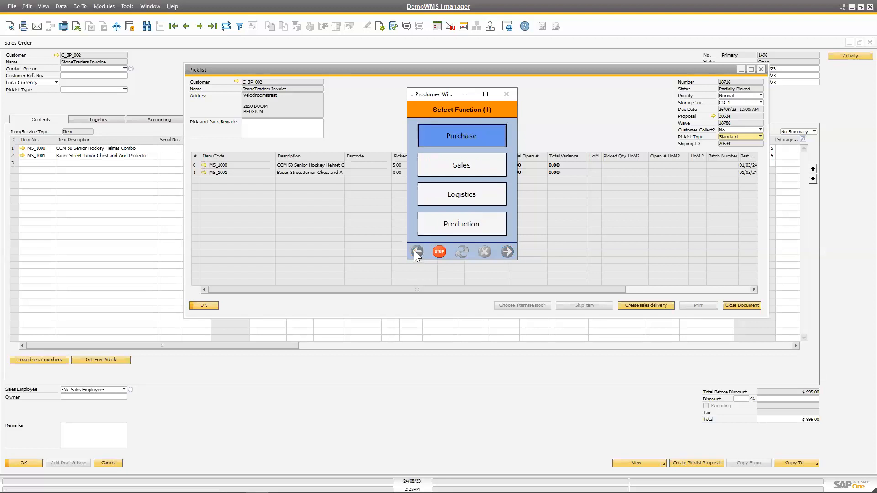
Close the StoneTraders Invoice picklist over the sales order and switch to the presentation slideshow.
left_click(760, 69)
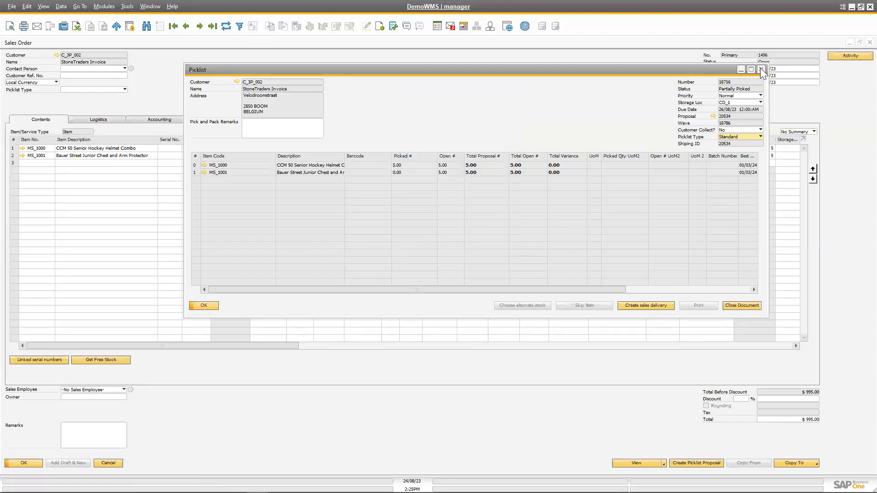
left_click(760, 68)
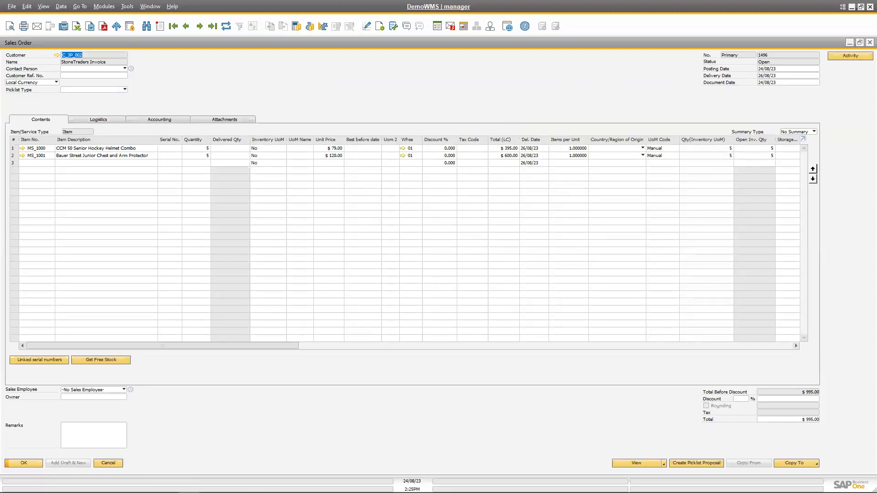
left_click(243, 483)
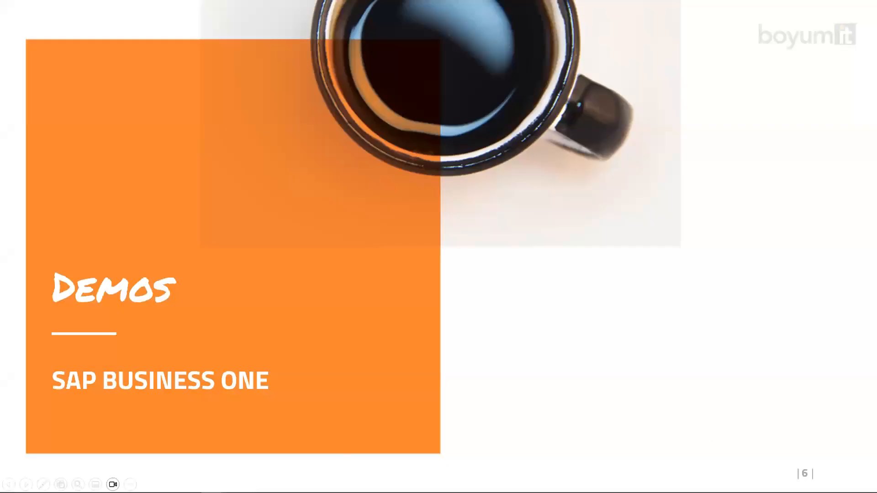
key("Right")
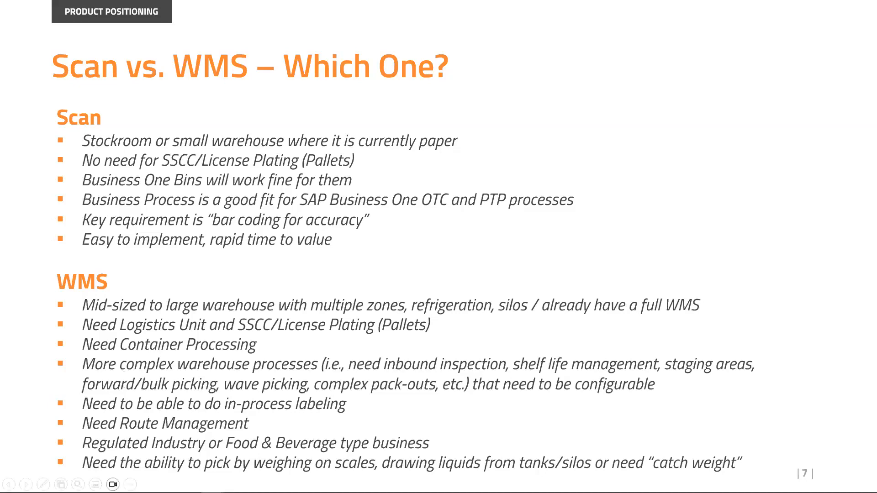
key("Right")
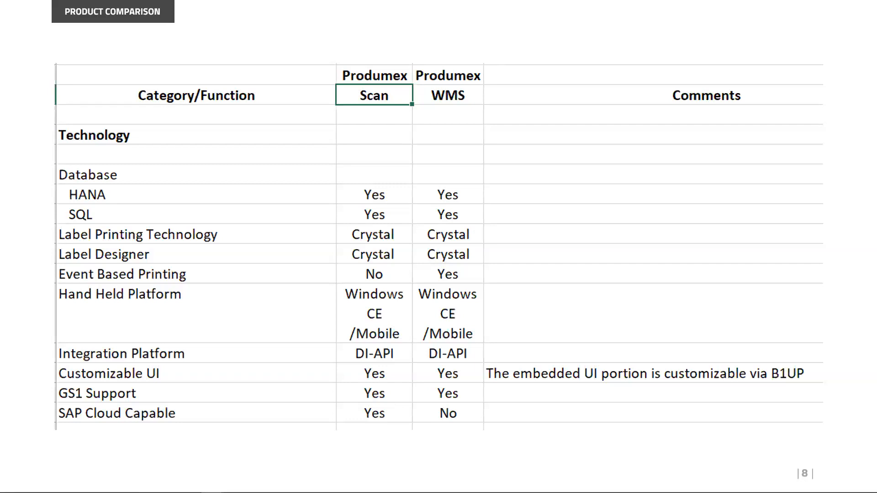
key("Right")
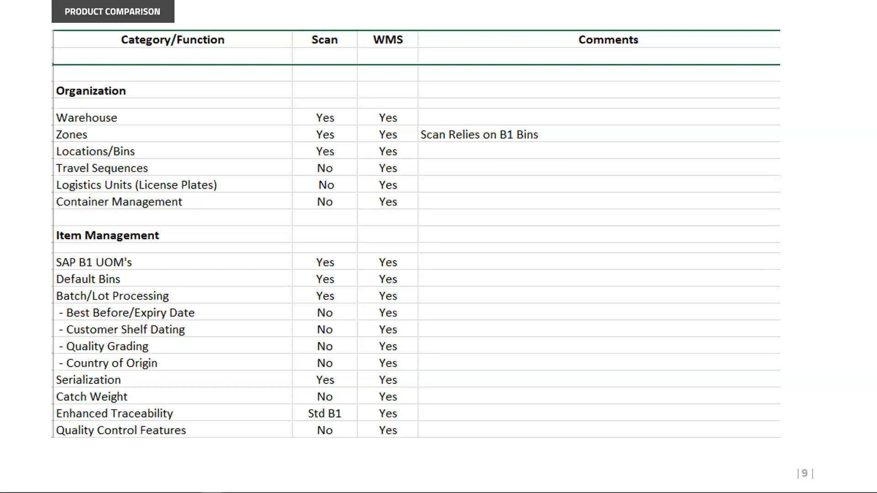
key("Right")
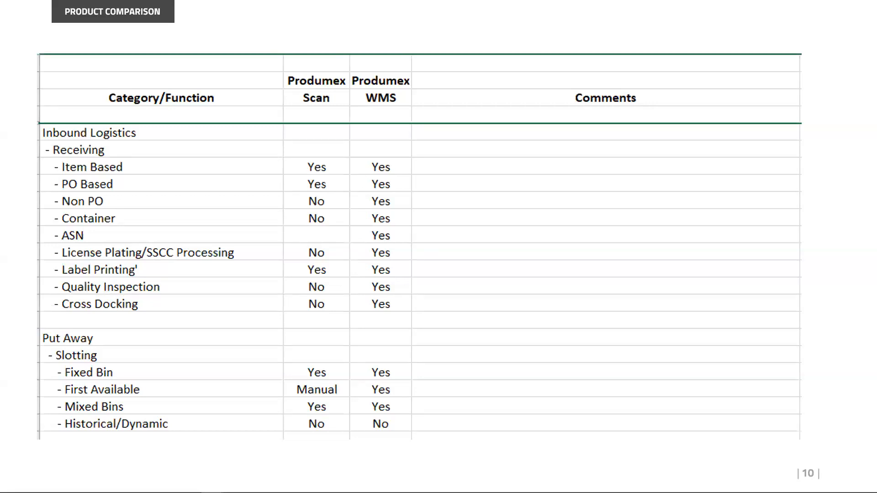
key("Right")
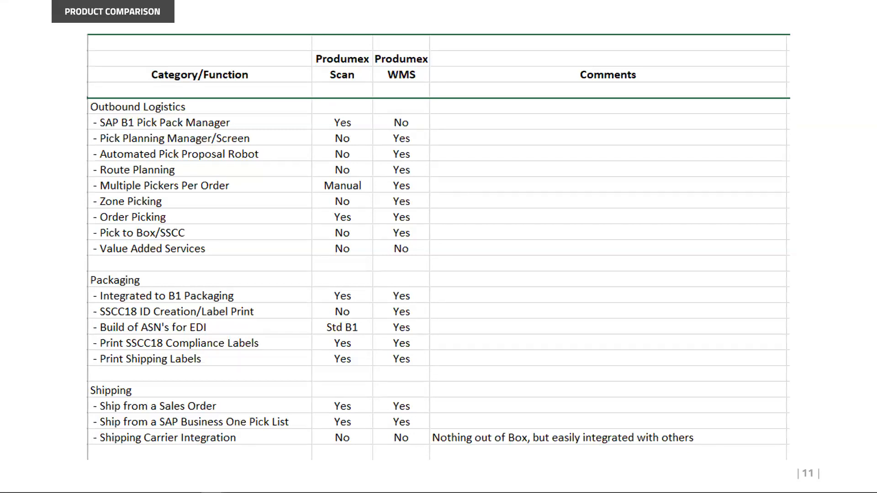
key("Right")
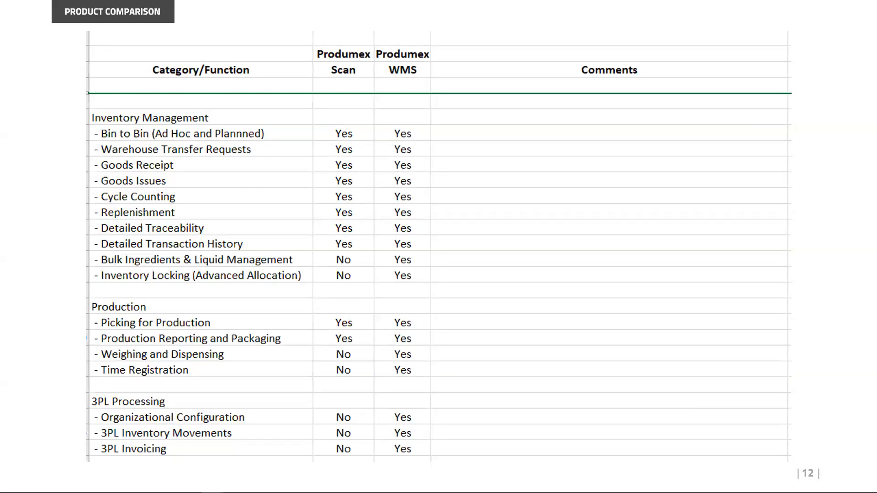
key("Right")
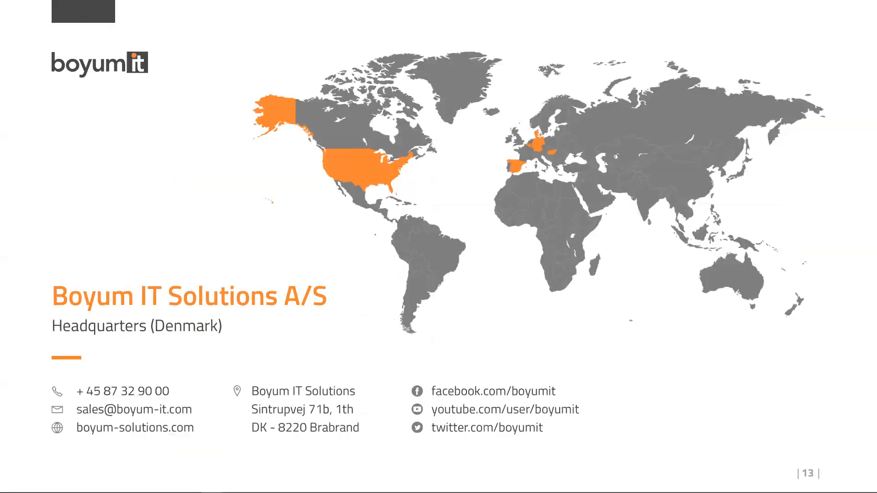